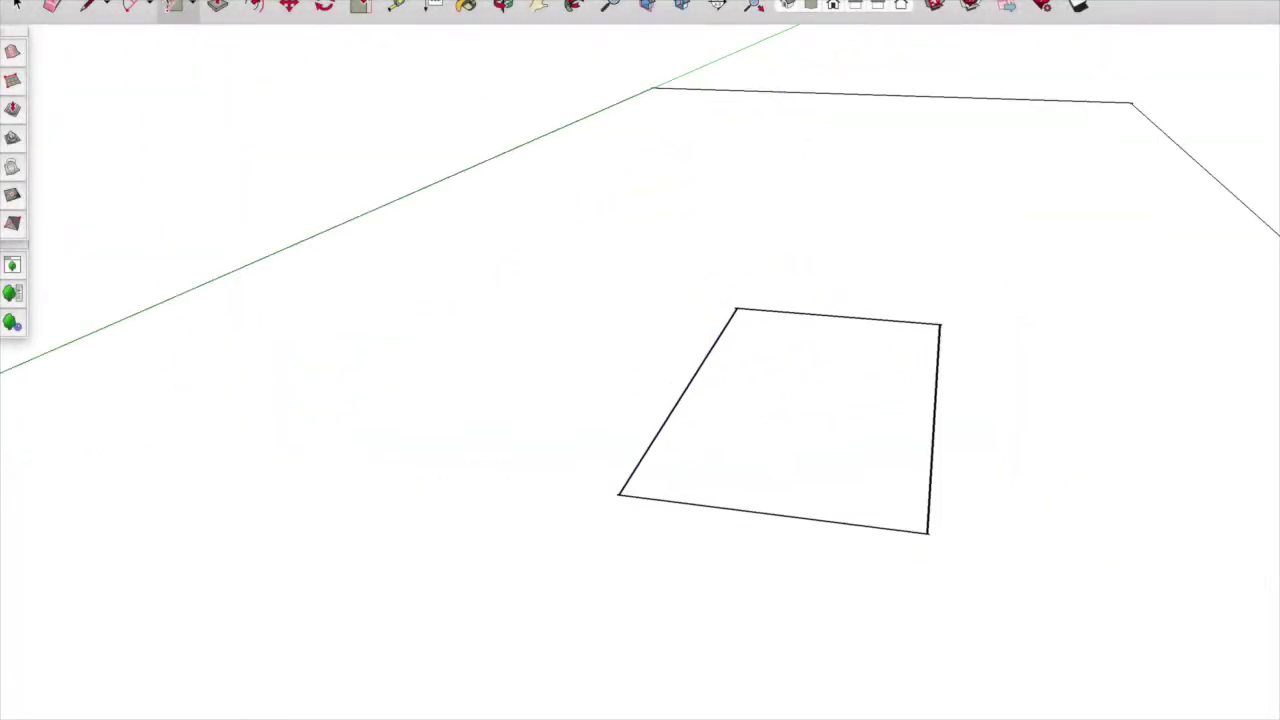
# - Pull the rectangle up into a box and split its top face with a line
pyautogui.moveTo(920, 518)
pyautogui.mouseDown(button='middle')
pyautogui.moveTo(603, 203)
pyautogui.moveTo(594, 503)
pyautogui.moveTo(320, 172)
pyautogui.mouseUp(button='middle')
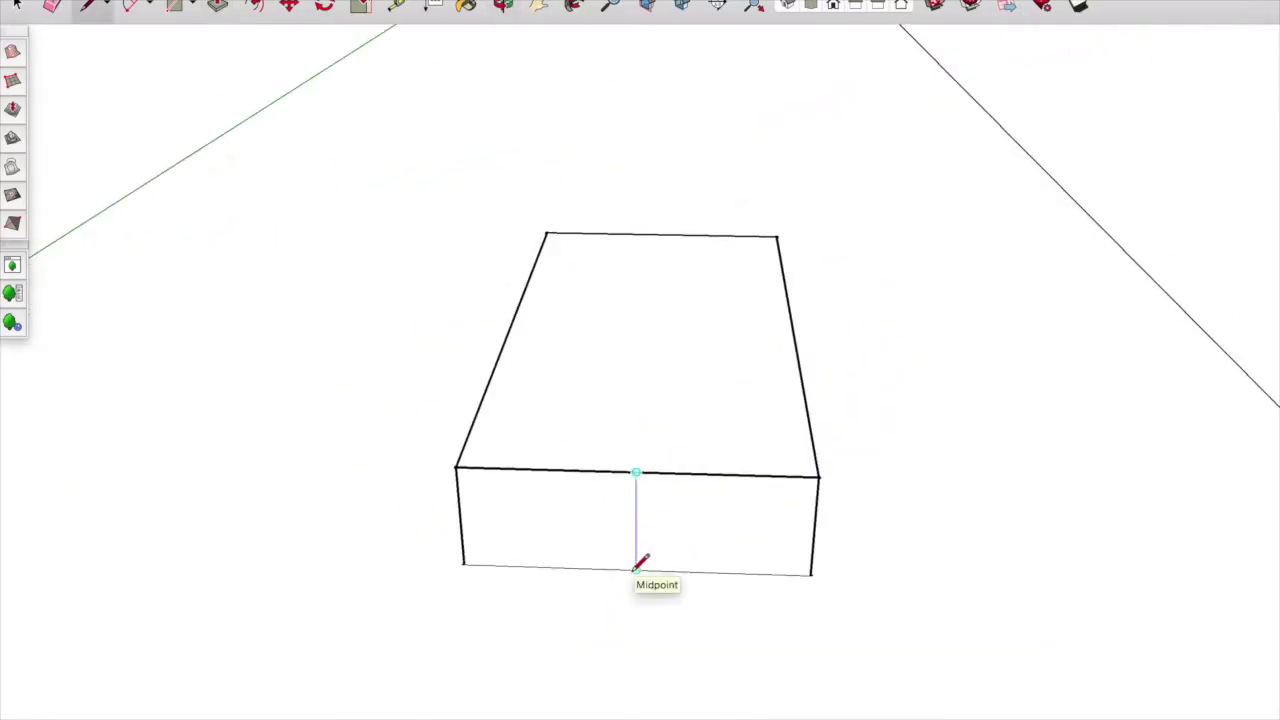
pyautogui.click(660, 234)
pyautogui.moveTo(660, 234); pyautogui.dragTo(312, 132, button='middle')
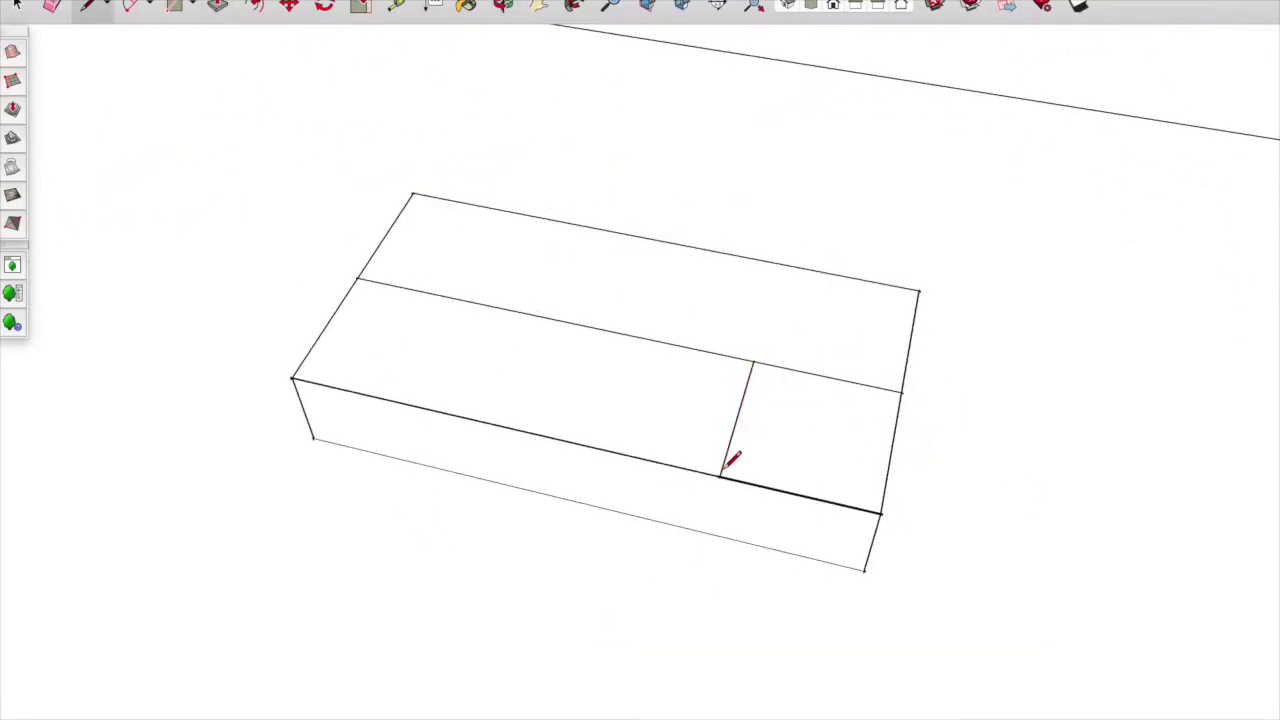
# - Push in one part of the box to notch it into an L-shape
pyautogui.click(225, 7)
pyautogui.moveTo(437, 180)
pyautogui.mouseDown(button='middle')
pyautogui.moveTo(557, 343)
pyautogui.moveTo(97, 12)
pyautogui.mouseUp(button='middle')
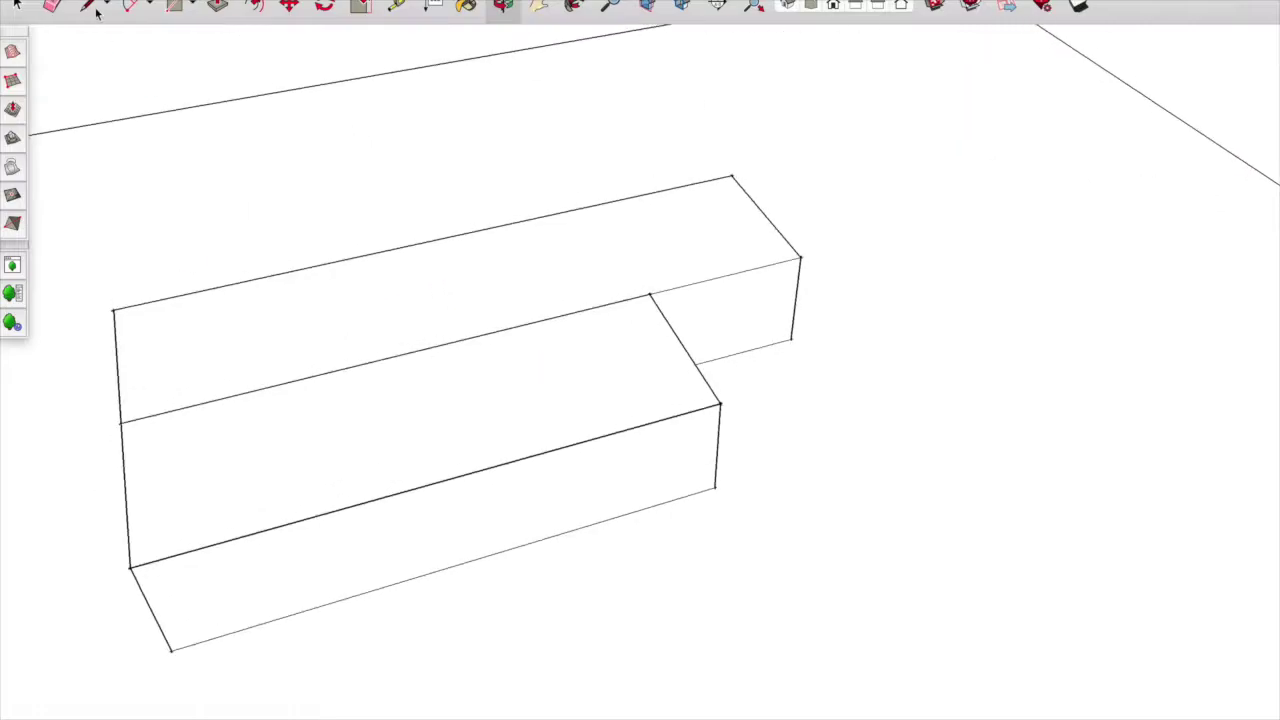
pyautogui.moveTo(324, 408)
pyautogui.mouseDown(button='middle')
pyautogui.moveTo(391, 340)
pyautogui.moveTo(380, 271)
pyautogui.moveTo(230, 460)
pyautogui.mouseUp(button='middle')
pyautogui.moveTo(459, 237); pyautogui.dragTo(447, 233, button='middle')
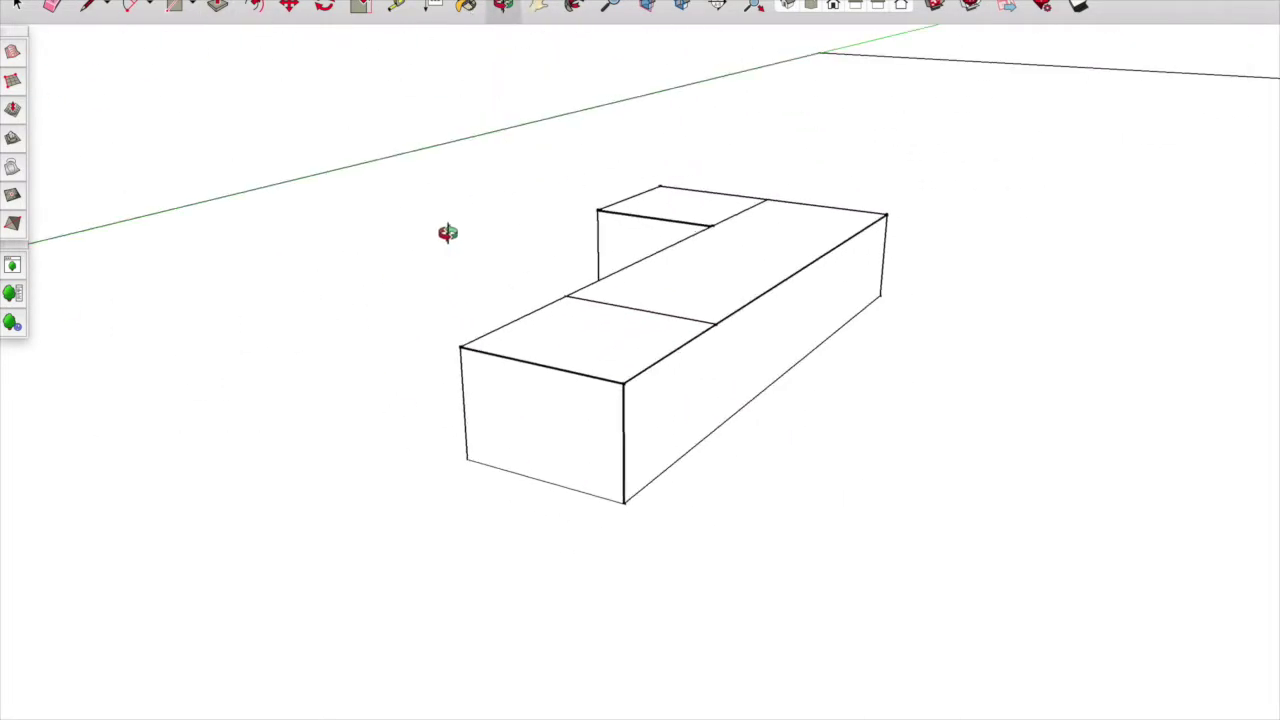
# - Pull the end block upward into a taller box, then begin a vertical line on the front face
pyautogui.moveTo(562, 346); pyautogui.dragTo(543, 143)
pyautogui.moveTo(517, 77); pyautogui.dragTo(90, 22, button='middle')
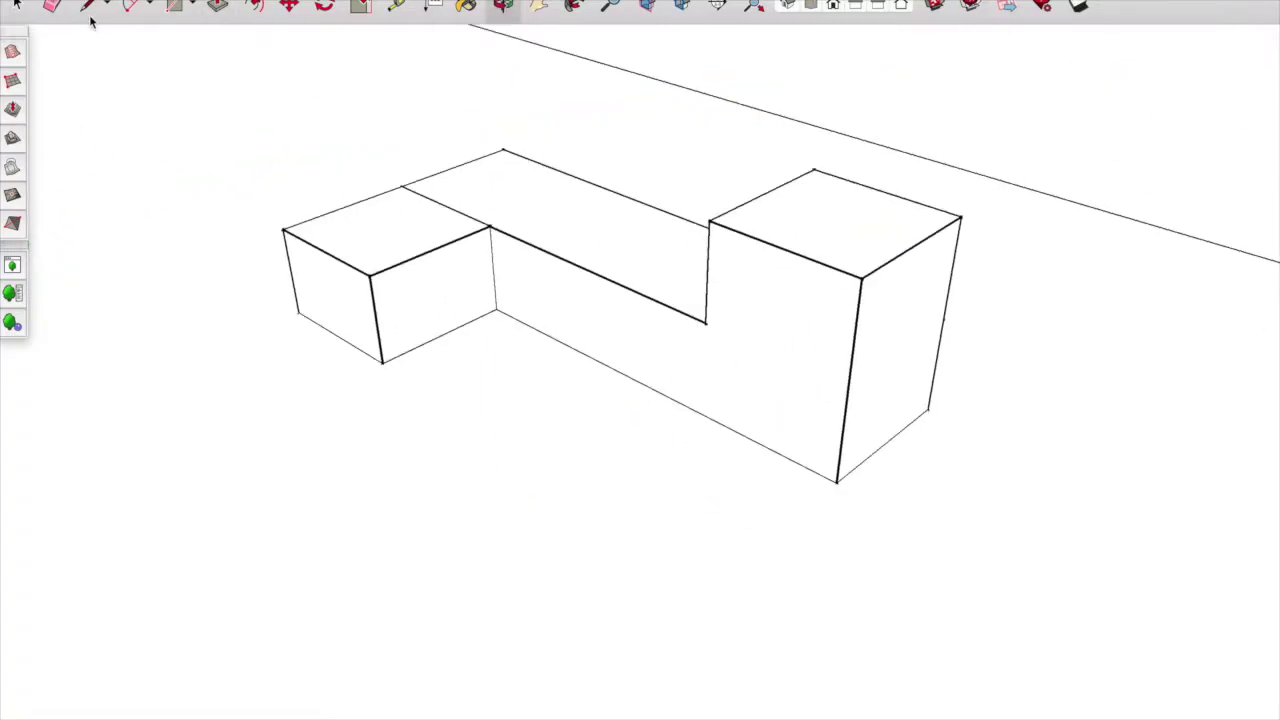
pyautogui.moveTo(502, 62)
pyautogui.mouseDown(button='middle')
pyautogui.moveTo(723, 340)
pyautogui.moveTo(377, 163)
pyautogui.mouseUp(button='middle')
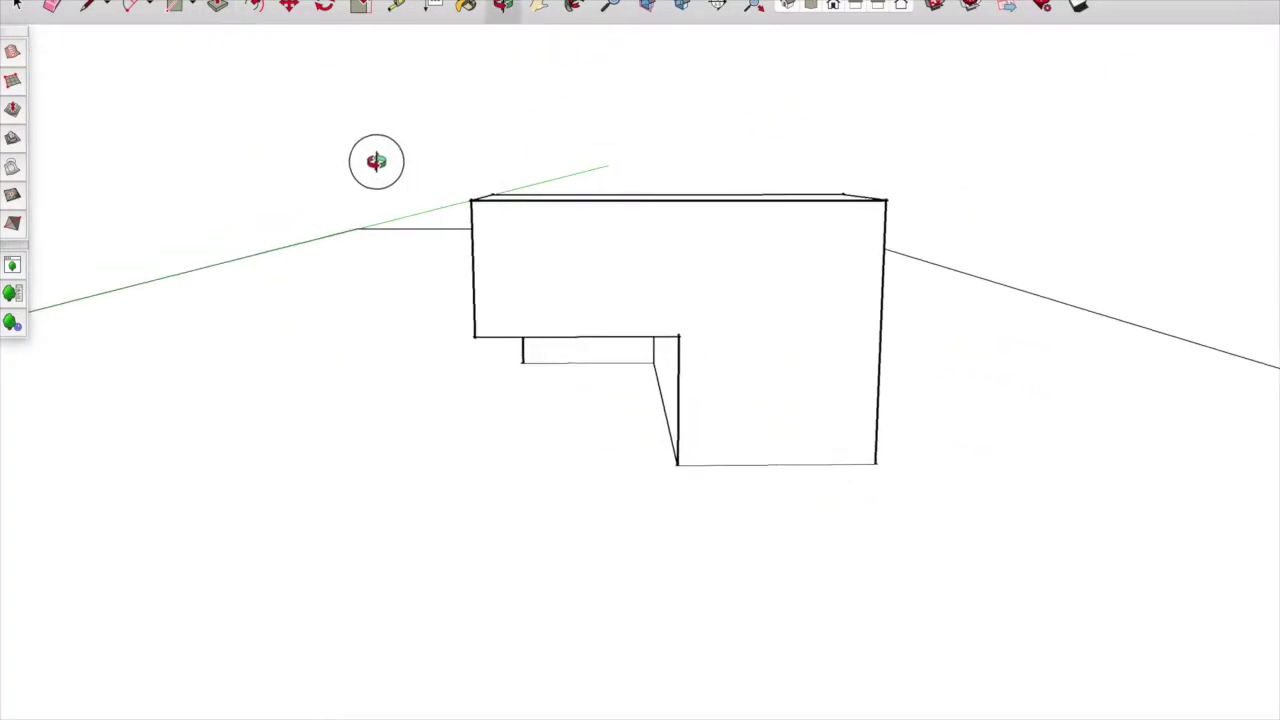
pyautogui.scroll(5, 486, 271)
pyautogui.click(660, 343)
# - Finish the line splitting the front face and offset an inset rectangle on the right face
pyautogui.click(662, 117)
pyautogui.press('f')
pyautogui.click(735, 190)
pyautogui.click(735, 192)
pyautogui.press('p')
pyautogui.moveTo(843, 280)
pyautogui.mouseDown(button='middle')
pyautogui.moveTo(543, 354)
pyautogui.moveTo(51, 404)
pyautogui.mouseUp(button='middle')
# - Inset the front face and push the inner face through into an opening
pyautogui.press('f')
pyautogui.click(449, 222)
pyautogui.click(457, 271)
pyautogui.press('p')
pyautogui.doubleClick(466, 277)
pyautogui.moveTo(466, 277)
pyautogui.mouseDown(button='middle')
pyautogui.moveTo(380, 355)
pyautogui.moveTo(541, 474)
pyautogui.mouseUp(button='middle')
pyautogui.press('l')
# - Inset the right box's front face and push it through to cut a framed opening
pyautogui.click(207, 10)
pyautogui.doubleClick(608, 457)
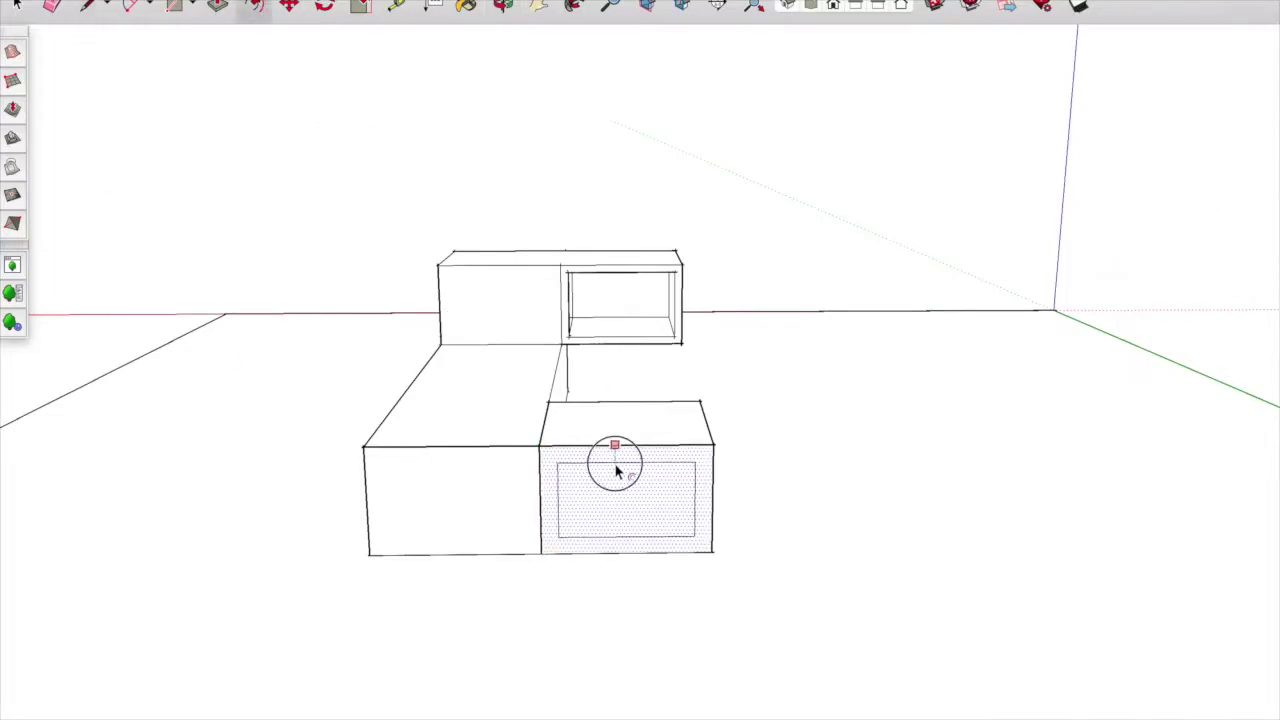
pyautogui.press('p')
pyautogui.scroll(3, 643, 523)
pyautogui.doubleClick(643, 523)
pyautogui.moveTo(677, 443)
pyautogui.mouseDown(button='middle')
pyautogui.moveTo(229, 531)
pyautogui.moveTo(428, 337)
pyautogui.moveTo(240, 371)
pyautogui.moveTo(680, 364)
pyautogui.mouseUp(button='middle')
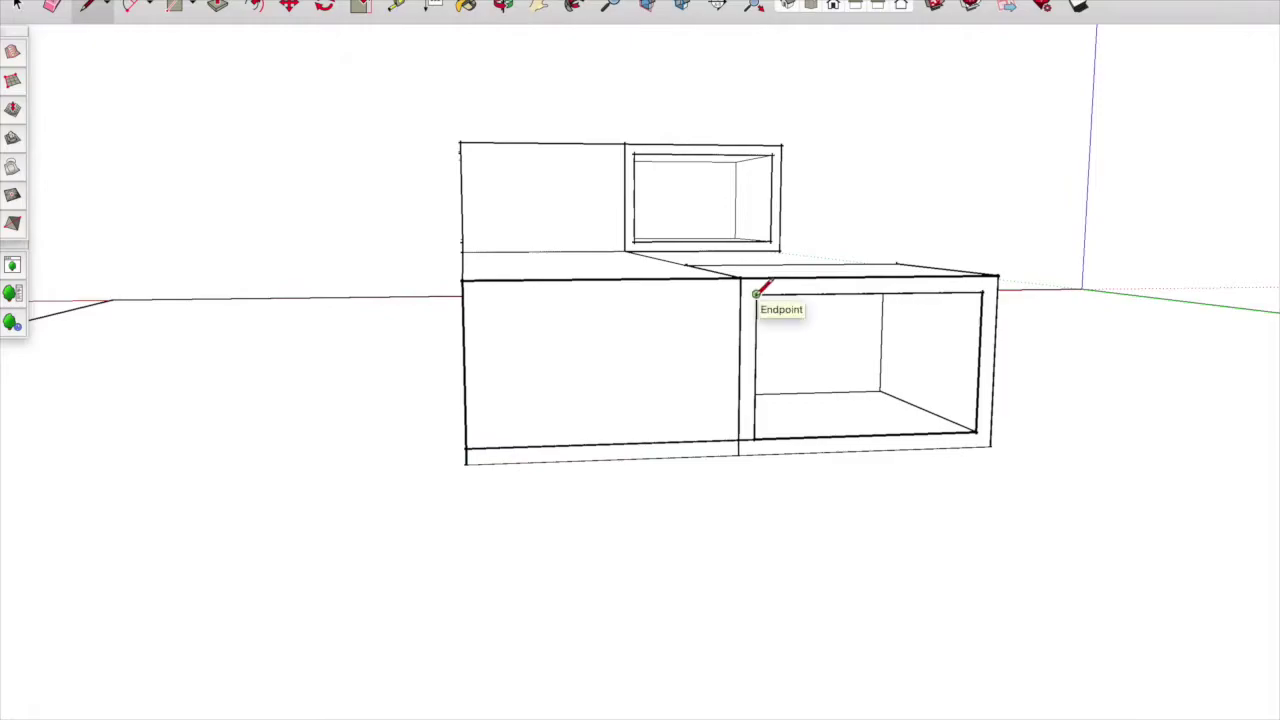
# - Push the left box's front face through and orbit out to review all openings
pyautogui.scroll(3, 493, 271)
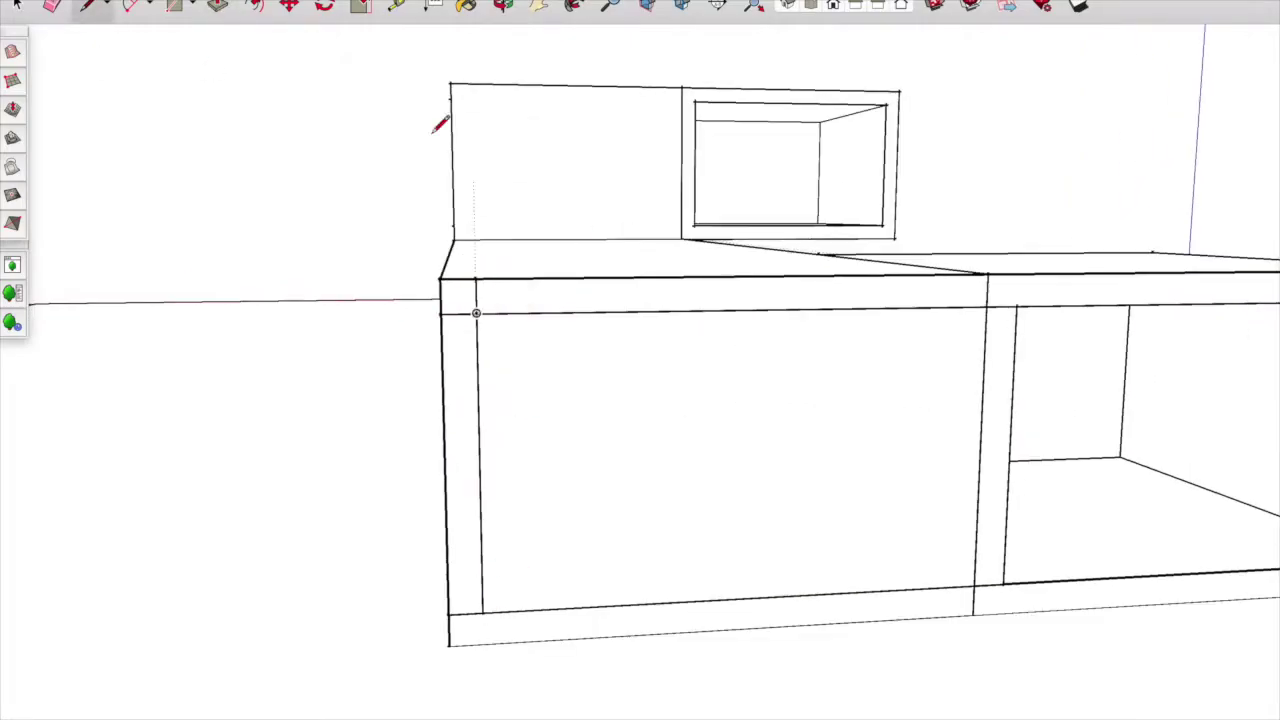
pyautogui.press('p')
pyautogui.doubleClick(746, 420)
pyautogui.moveTo(946, 303)
pyautogui.mouseDown(button='middle')
pyautogui.moveTo(459, 388)
pyautogui.moveTo(1054, 421)
pyautogui.mouseUp(button='middle')
pyautogui.press('l')
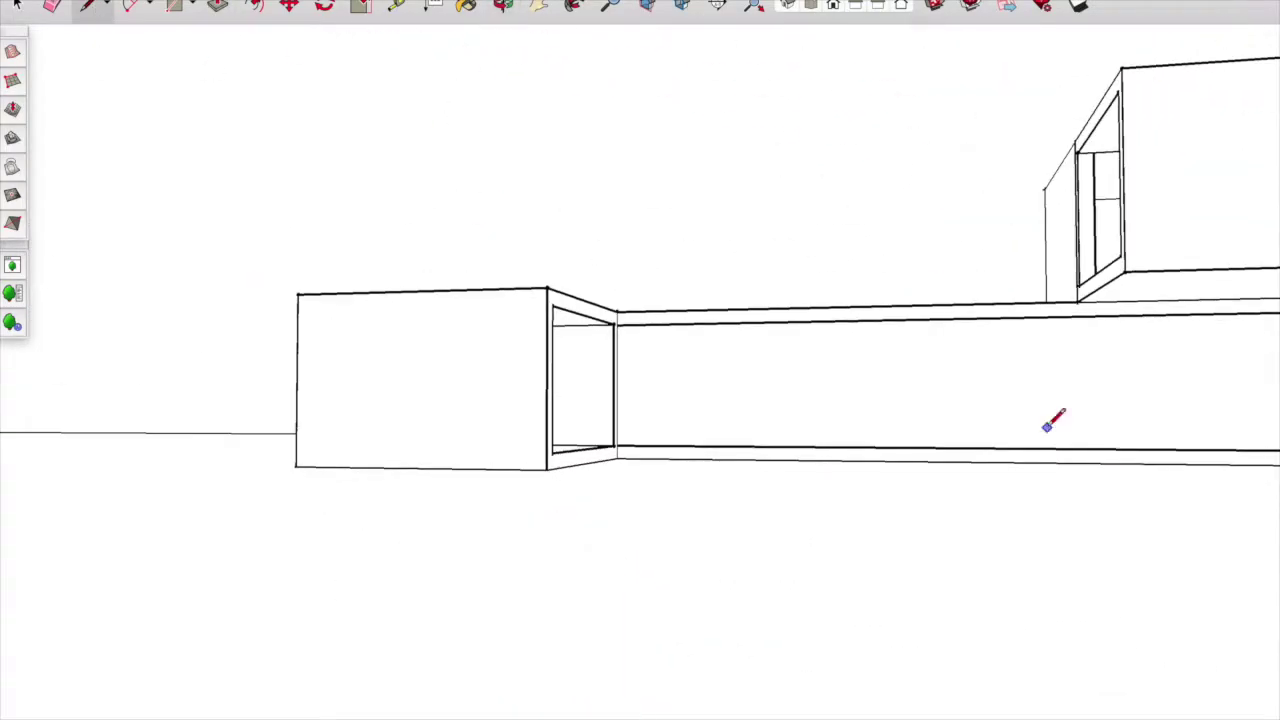
pyautogui.moveTo(475, 55)
pyautogui.mouseDown(button='middle')
pyautogui.moveTo(200, 407)
pyautogui.moveTo(88, 5)
pyautogui.mouseUp(button='middle')
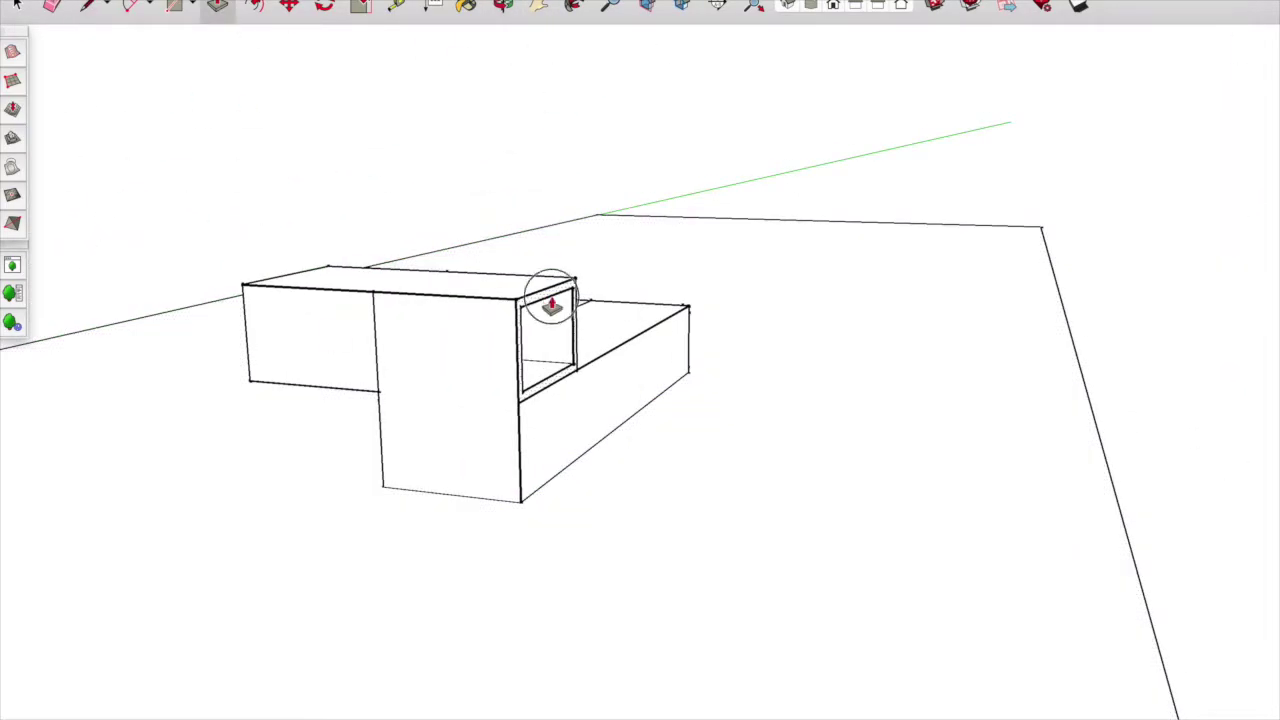
pyautogui.moveTo(366, 369); pyautogui.dragTo(703, 349, button='middle')
# - Draw vertical lines up the large box's side face from its bottom edge
pyautogui.scroll(5, 623, 477)
pyautogui.moveTo(623, 477); pyautogui.dragTo(656, 432, button='middle')
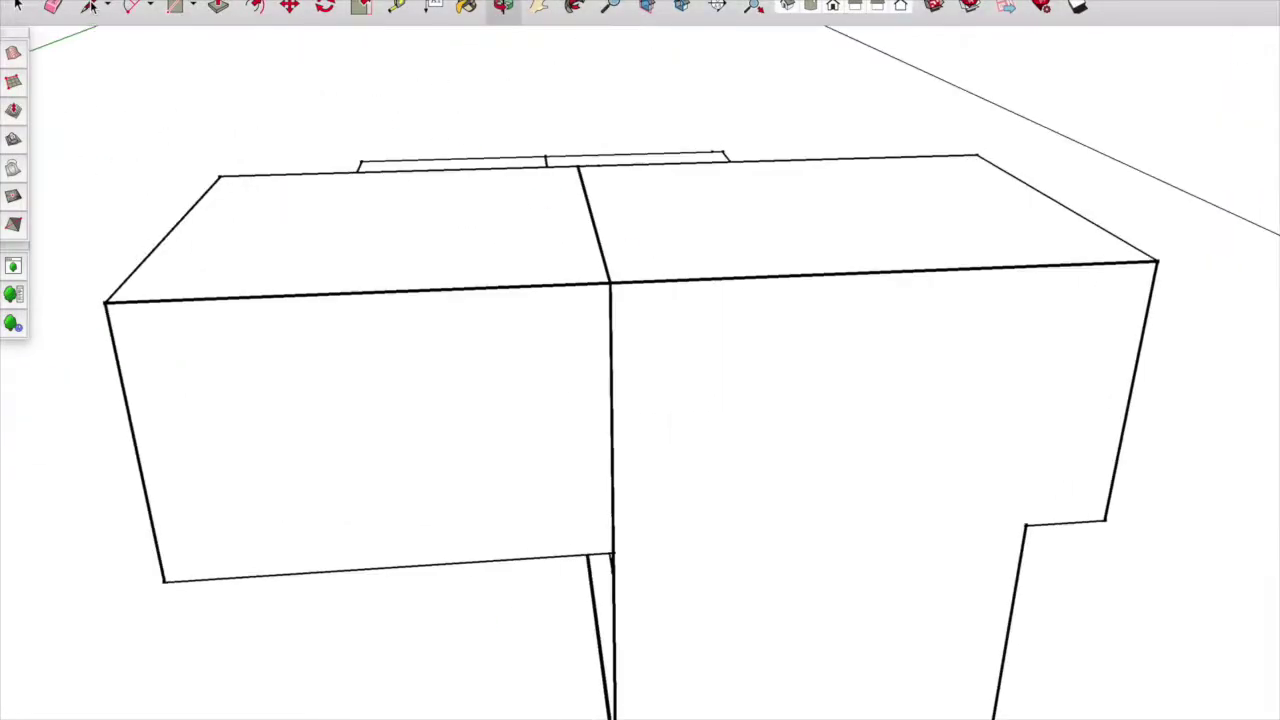
pyautogui.scroll(5, 651, 663)
pyautogui.scroll(-5, 640, 300)
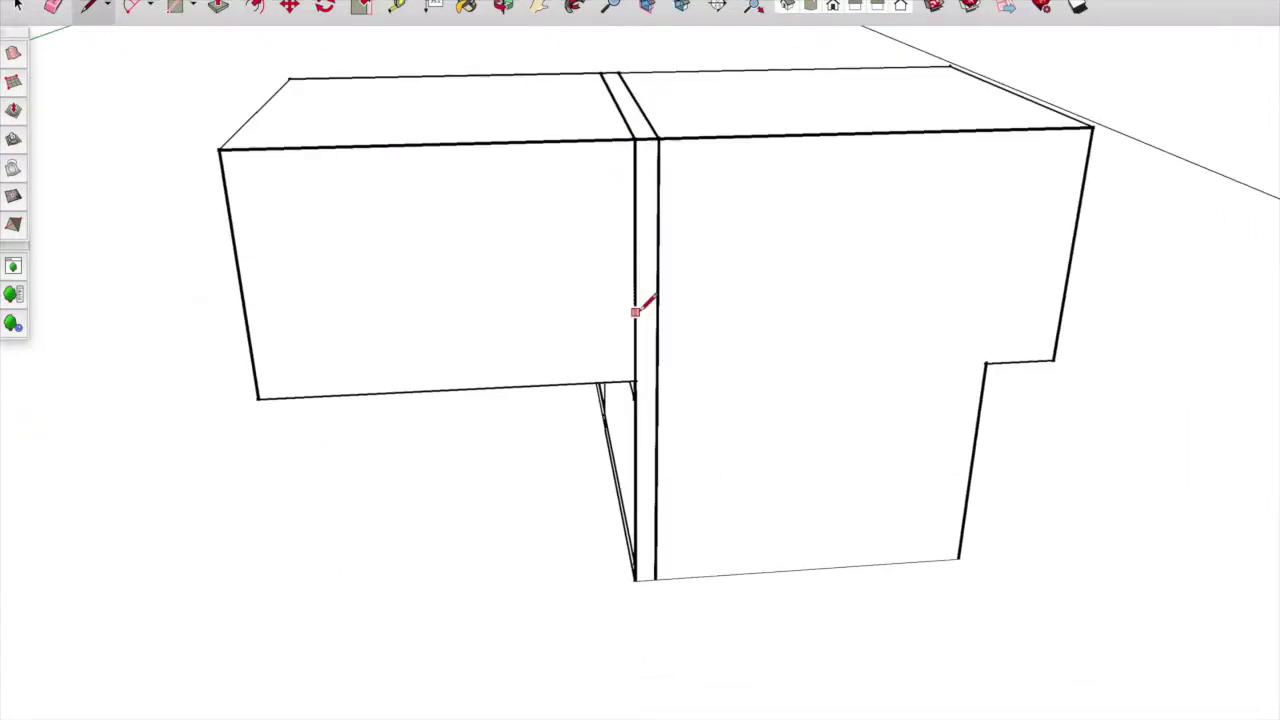
pyautogui.moveTo(640, 300); pyautogui.dragTo(869, 449, button='middle')
pyautogui.moveTo(1065, 580); pyautogui.dragTo(637, 533, button='middle')
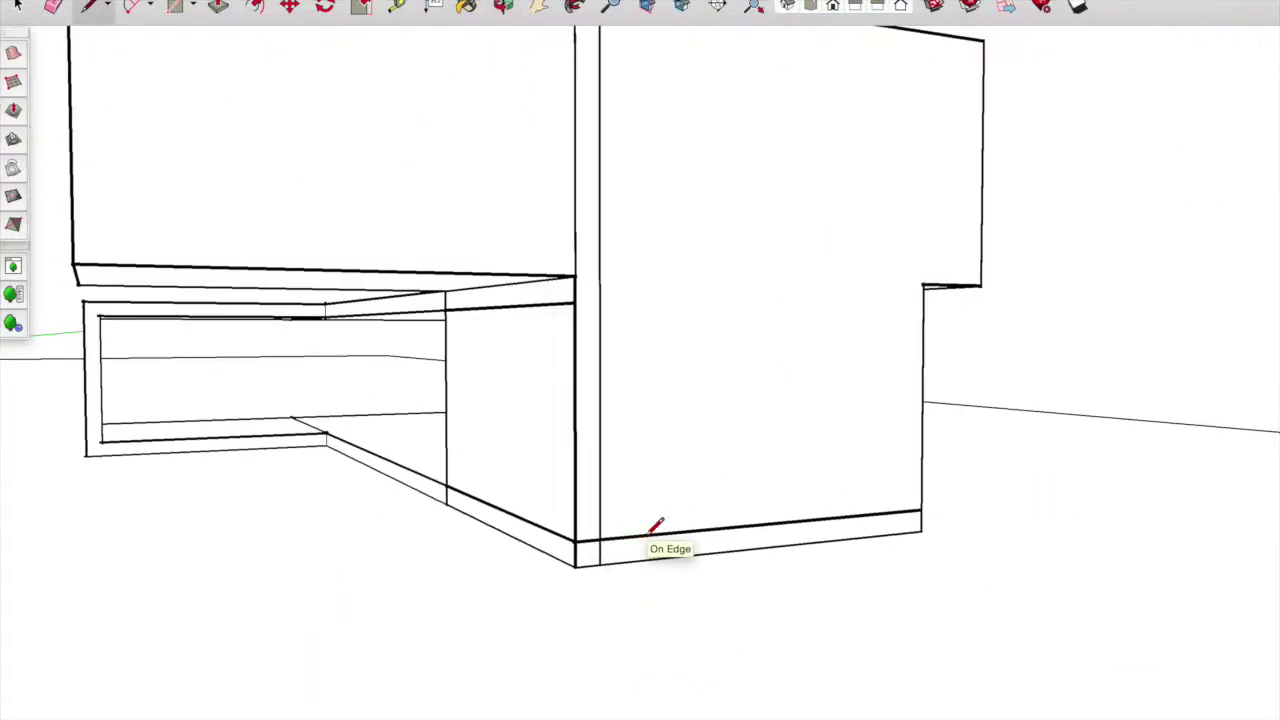
pyautogui.click(656, 526)
pyautogui.scroll(-2, 666, 152)
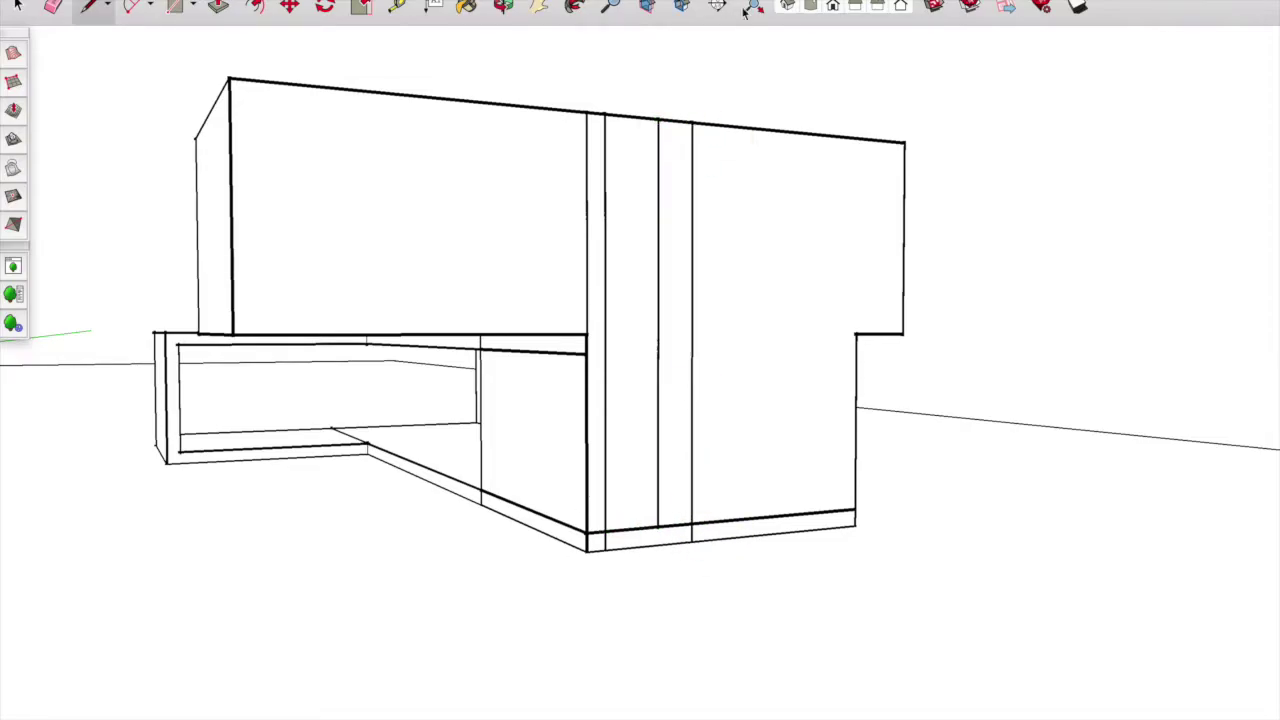
# - Push/Pull the small strip faces into thin vertical fin columns
pyautogui.moveTo(563, 486)
pyautogui.mouseDown(button='middle')
pyautogui.moveTo(489, 331)
pyautogui.moveTo(800, 318)
pyautogui.mouseUp(button='middle')
pyautogui.moveTo(727, 265)
pyautogui.mouseDown(button='middle')
pyautogui.moveTo(603, 363)
pyautogui.moveTo(296, 10)
pyautogui.mouseUp(button='middle')
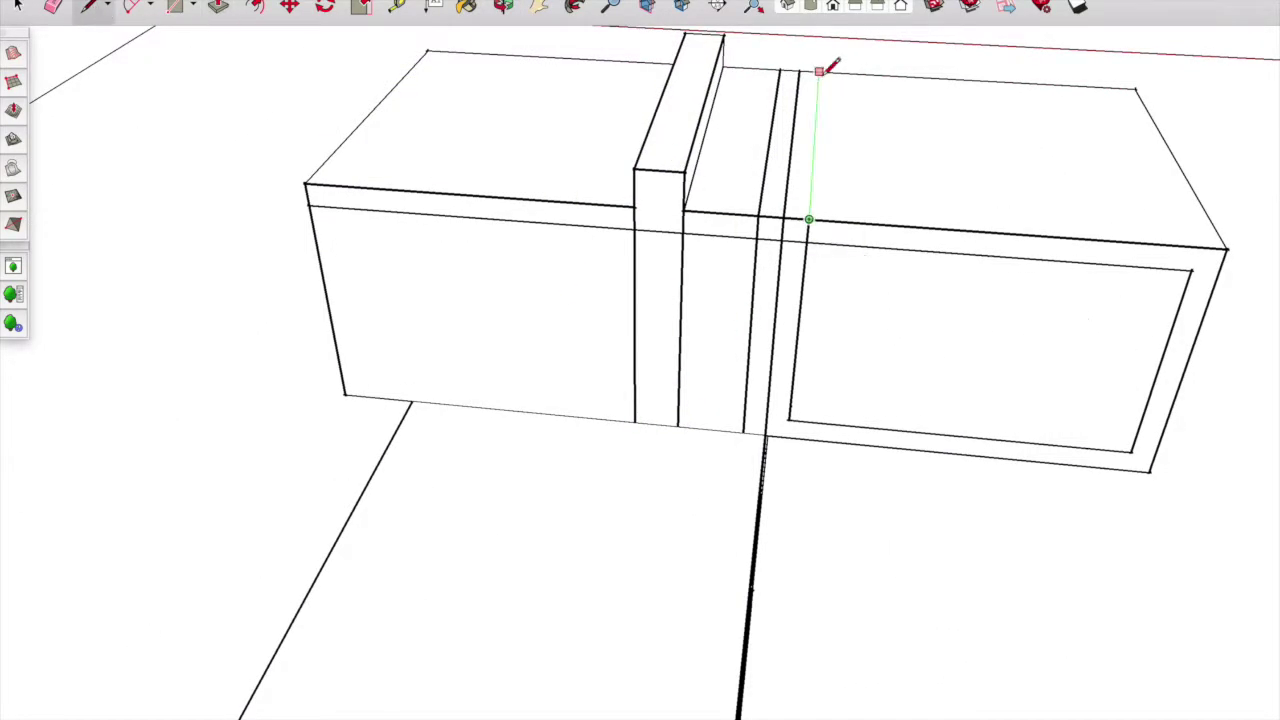
pyautogui.moveTo(803, 326)
pyautogui.mouseDown(button='middle')
pyautogui.moveTo(500, 143)
pyautogui.moveTo(161, 50)
pyautogui.mouseUp(button='middle')
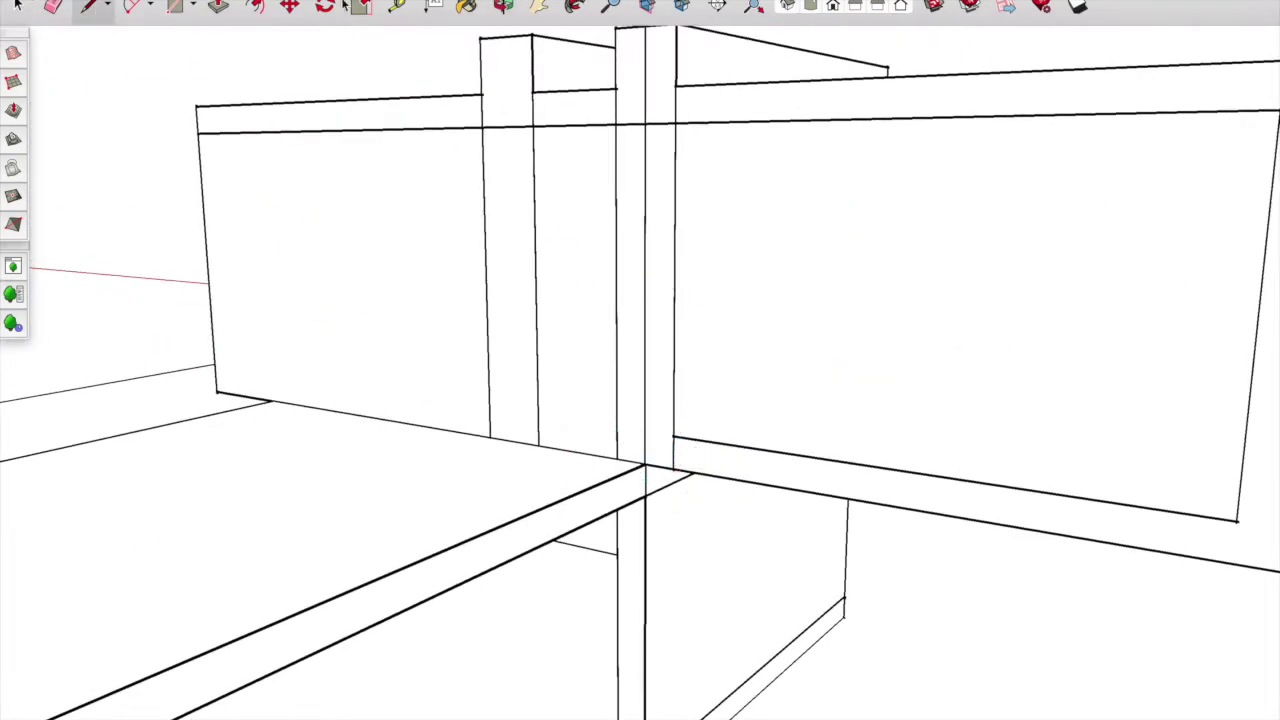
pyautogui.press('e')
pyautogui.moveTo(743, 380); pyautogui.dragTo(694, 178, button='middle')
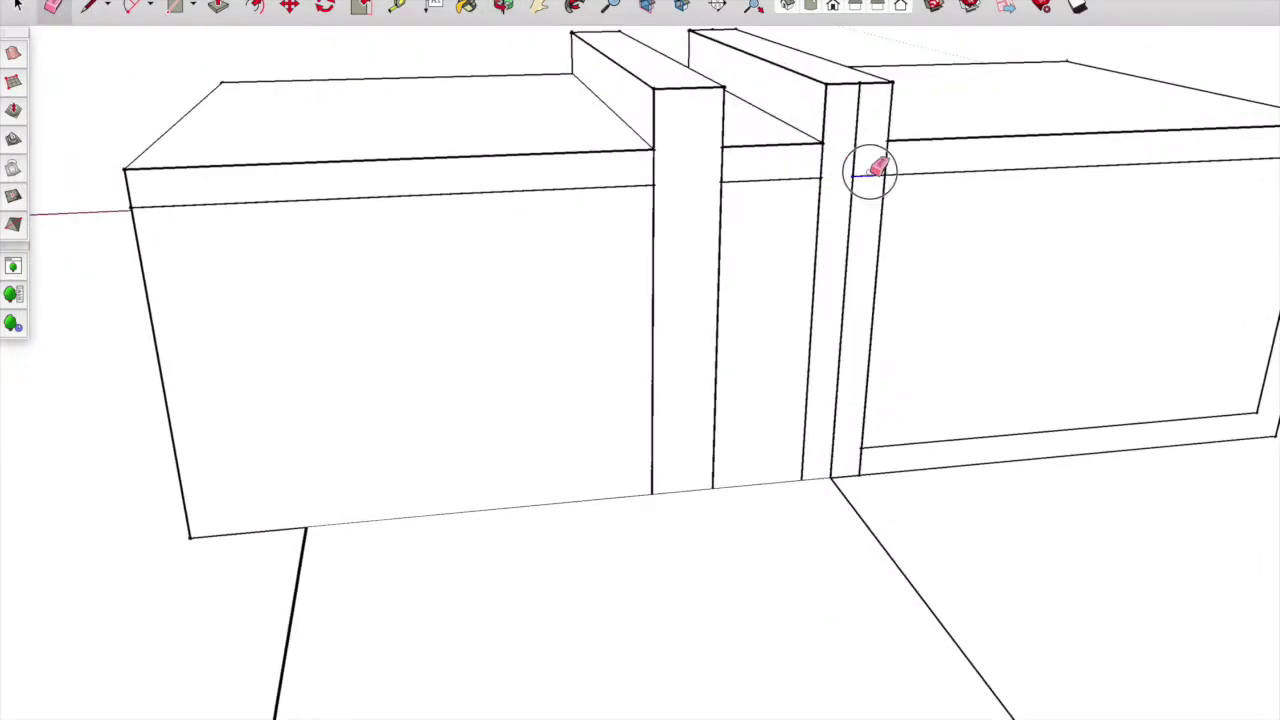
pyautogui.click(220, 8)
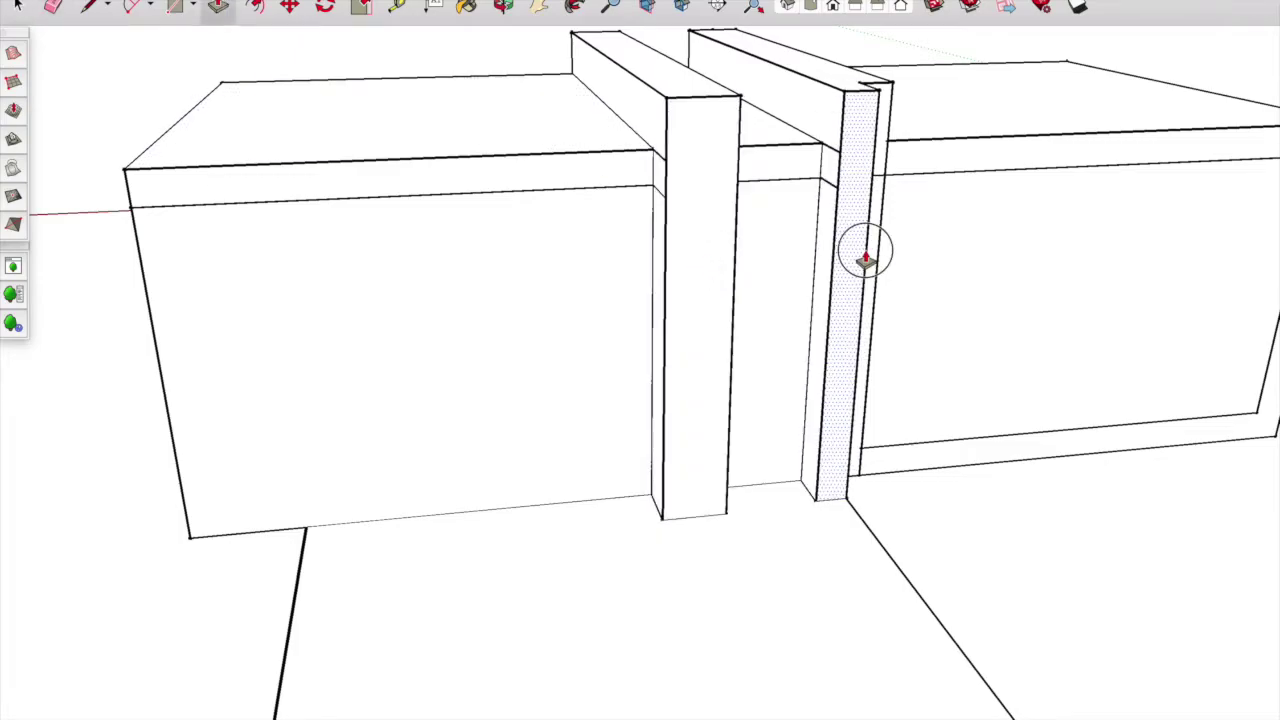
pyautogui.moveTo(863, 251); pyautogui.dragTo(538, 275, button='middle')
pyautogui.moveTo(647, 203); pyautogui.dragTo(652, 276)
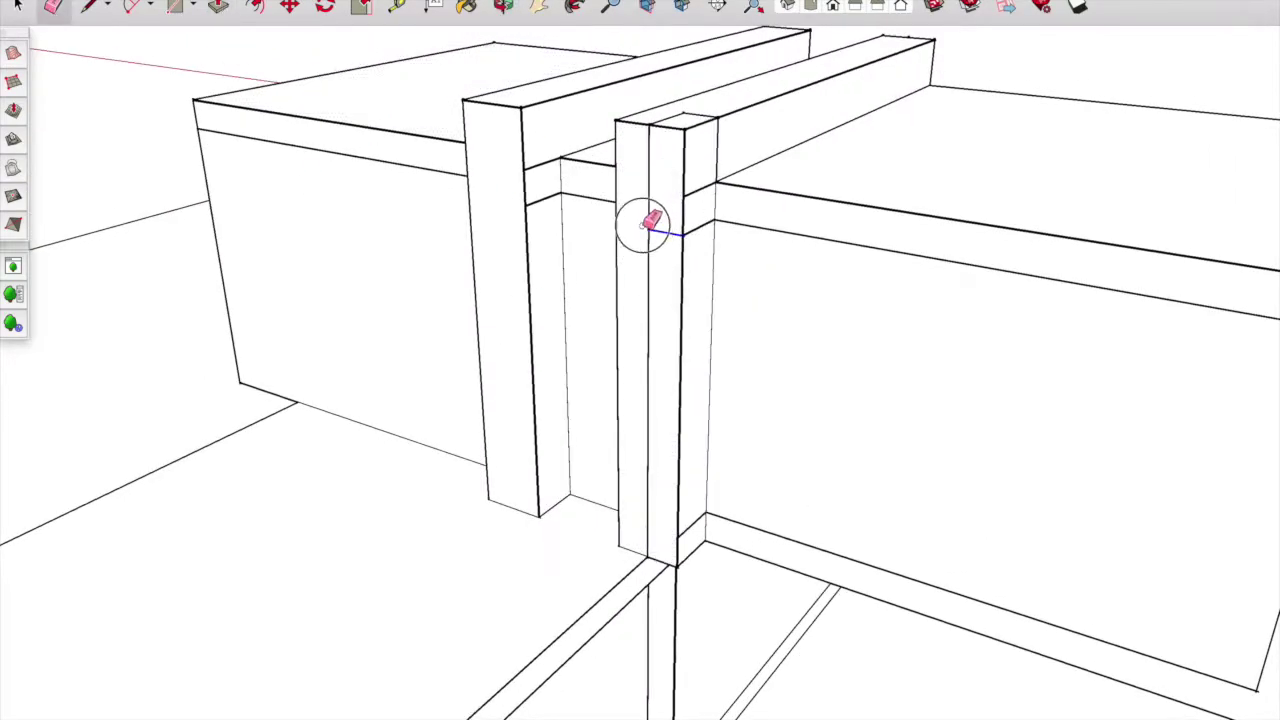
# - Erase the leftover beam edges near the tops of the fin columns
pyautogui.moveTo(545, 195)
pyautogui.mouseDown(button='middle')
pyautogui.moveTo(654, 294)
pyautogui.moveTo(720, 20)
pyautogui.mouseUp(button='middle')
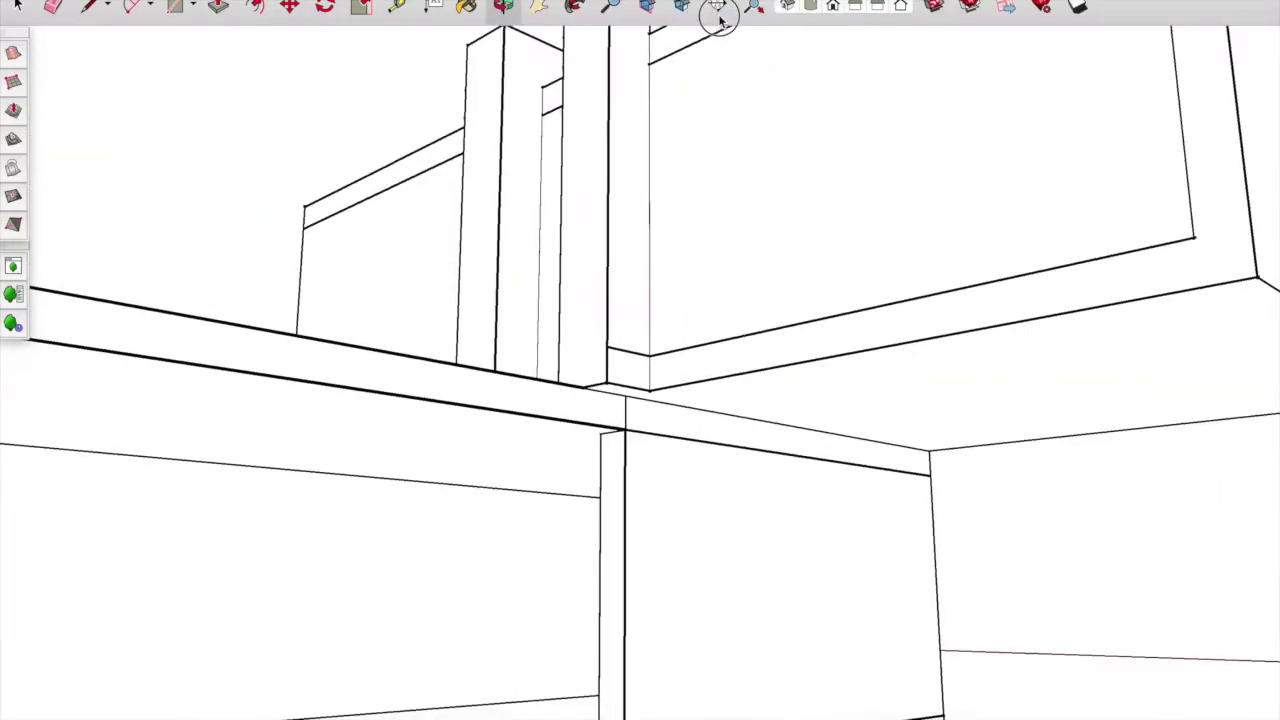
pyautogui.click(709, 432)
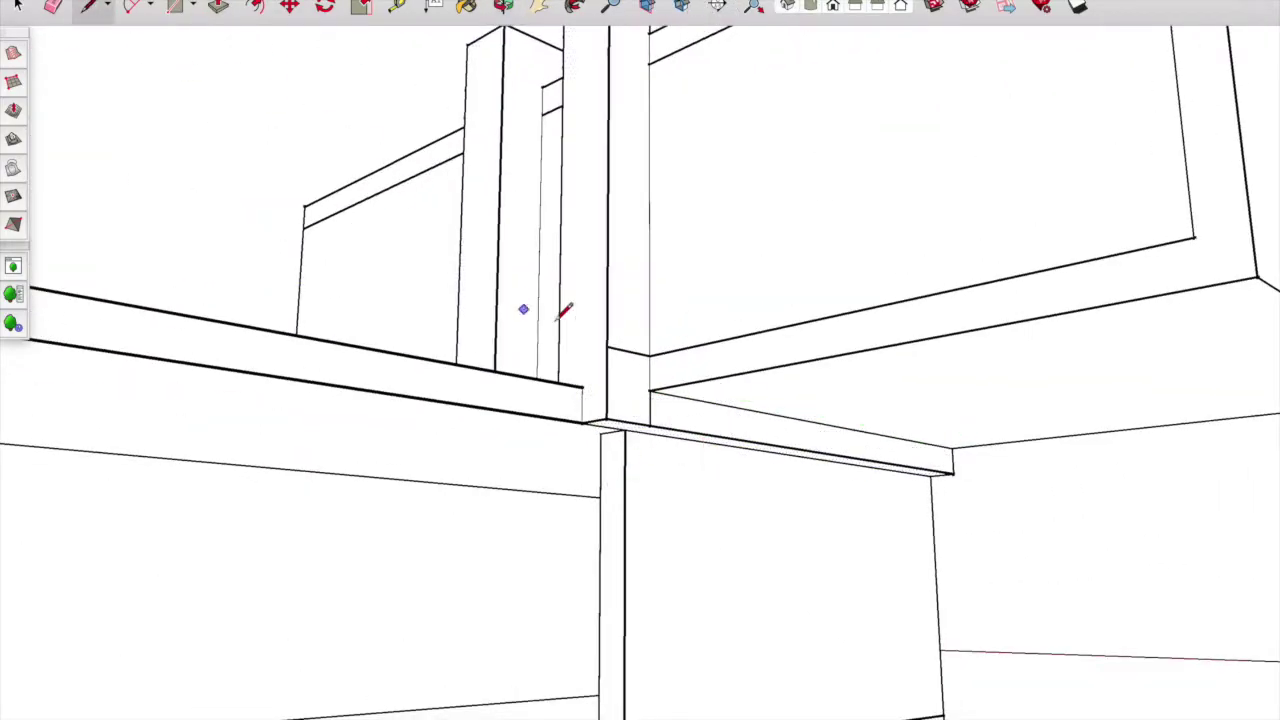
pyautogui.moveTo(743, 271); pyautogui.dragTo(574, 506, button='middle')
pyautogui.press('e')
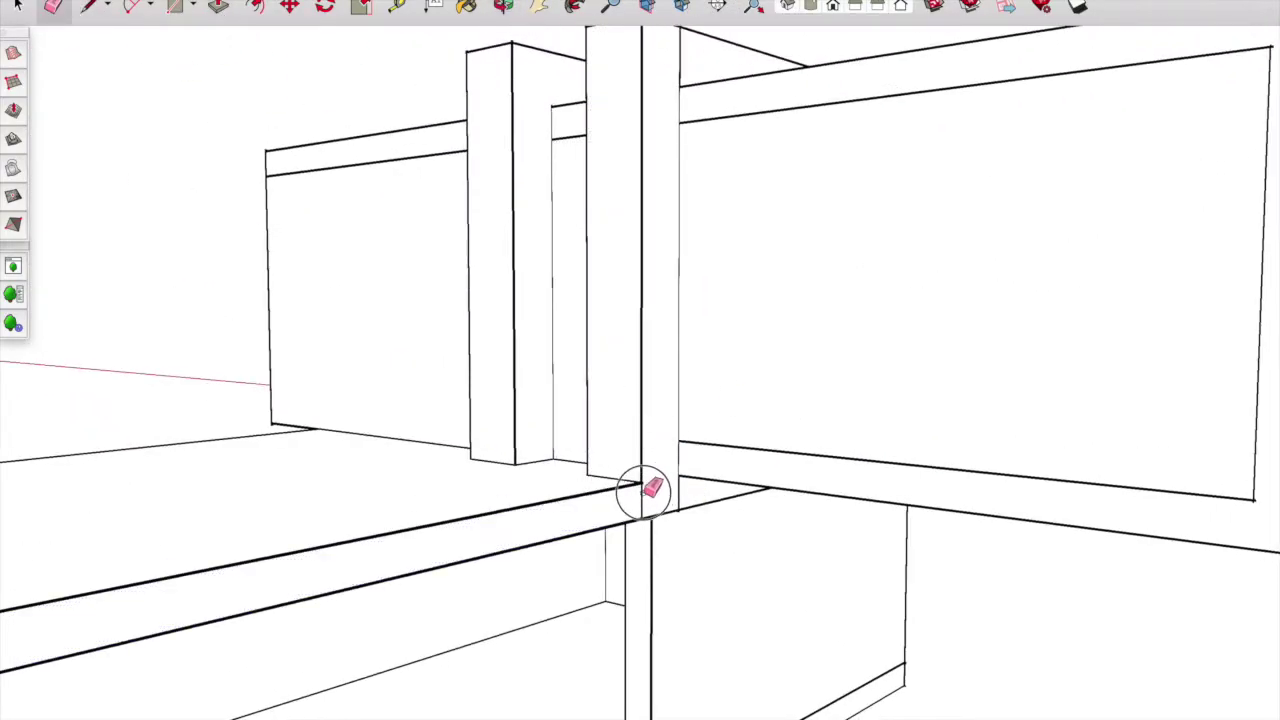
pyautogui.moveTo(541, 31)
pyautogui.mouseDown(button='middle')
pyautogui.moveTo(517, 437)
pyautogui.moveTo(734, 349)
pyautogui.moveTo(405, 140)
pyautogui.mouseUp(button='middle')
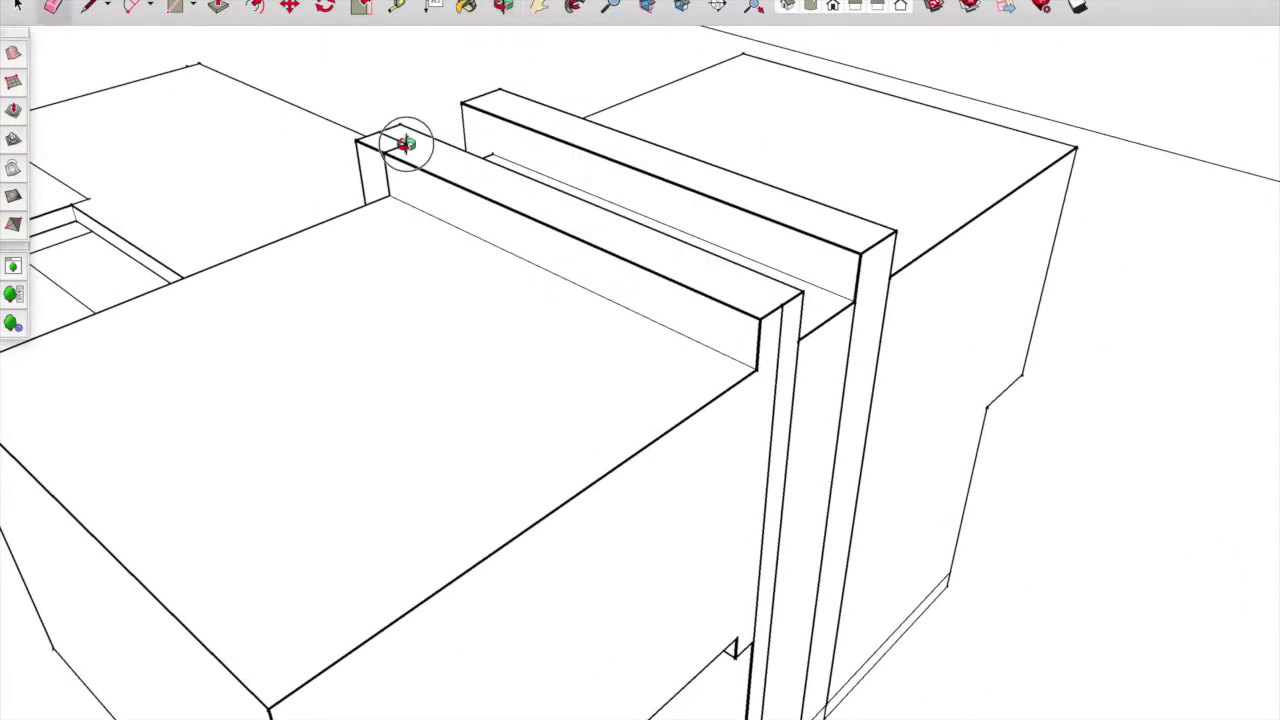
pyautogui.moveTo(525, 12); pyautogui.dragTo(118, 8, button='middle')
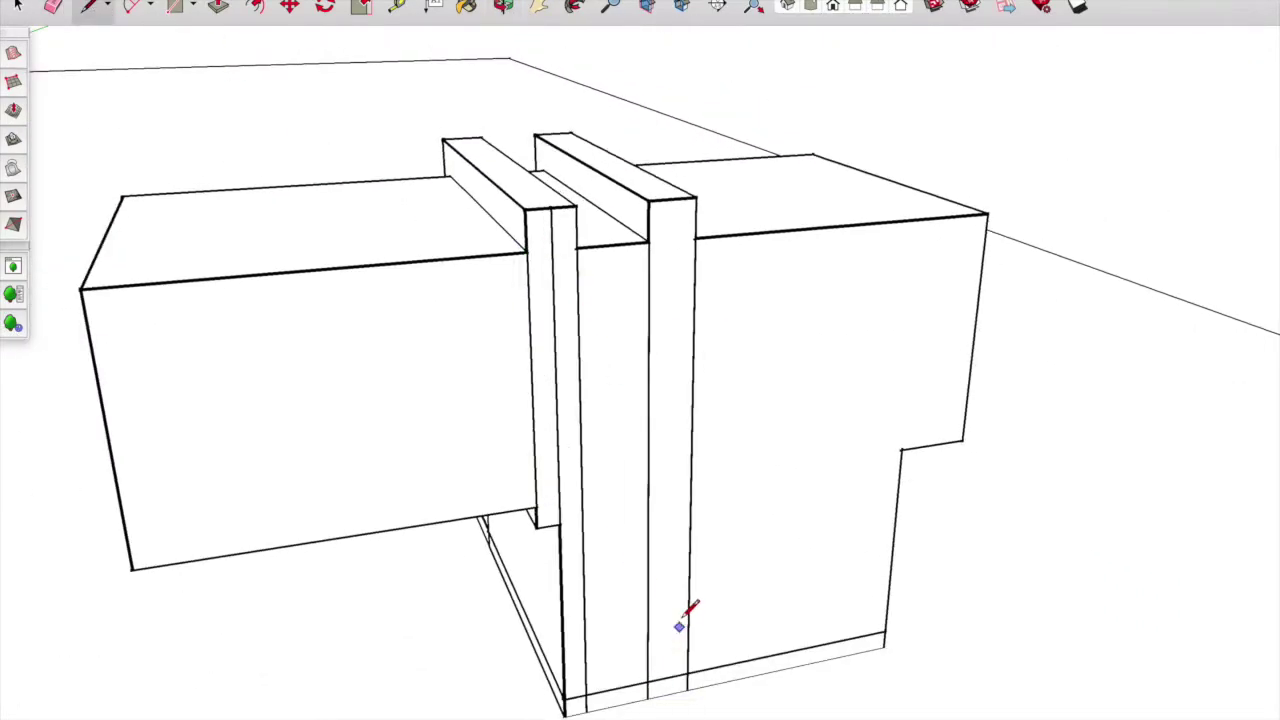
# - Draw an edge splitting the faces at the base of the fins
pyautogui.scroll(4, 683, 624)
pyautogui.moveTo(560, 643); pyautogui.dragTo(520, 197, button='middle')
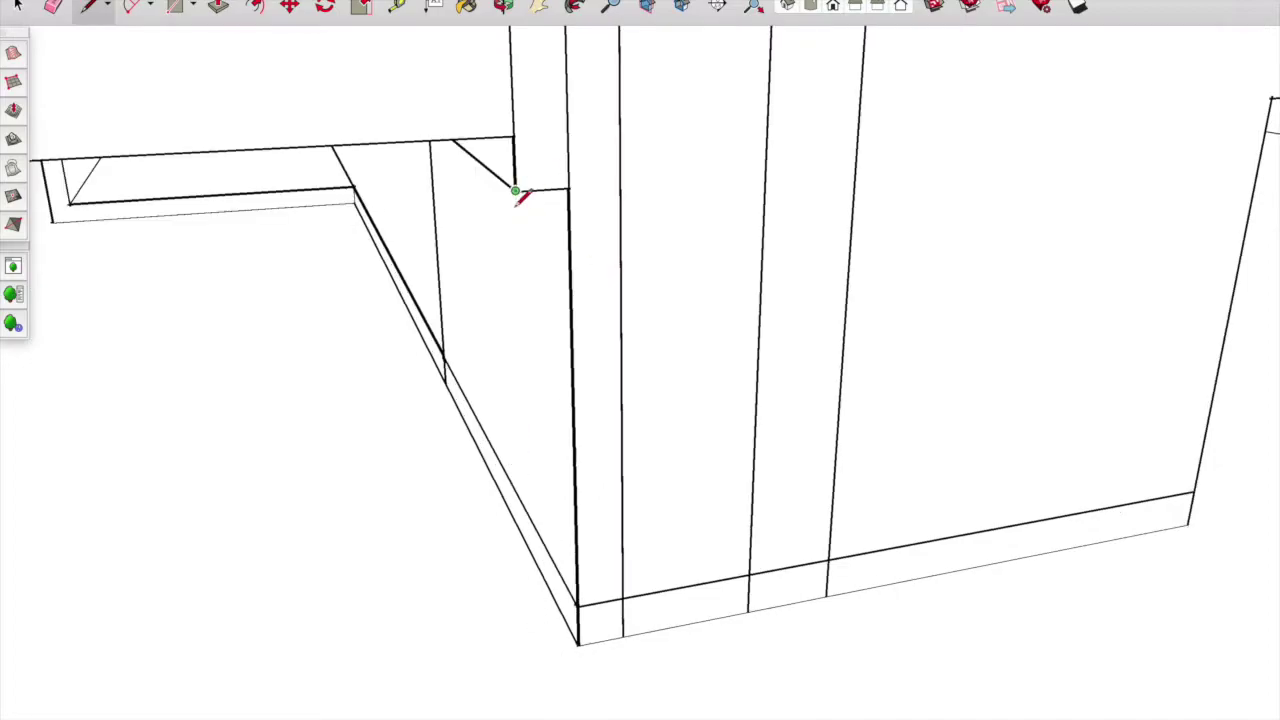
pyautogui.click(533, 657)
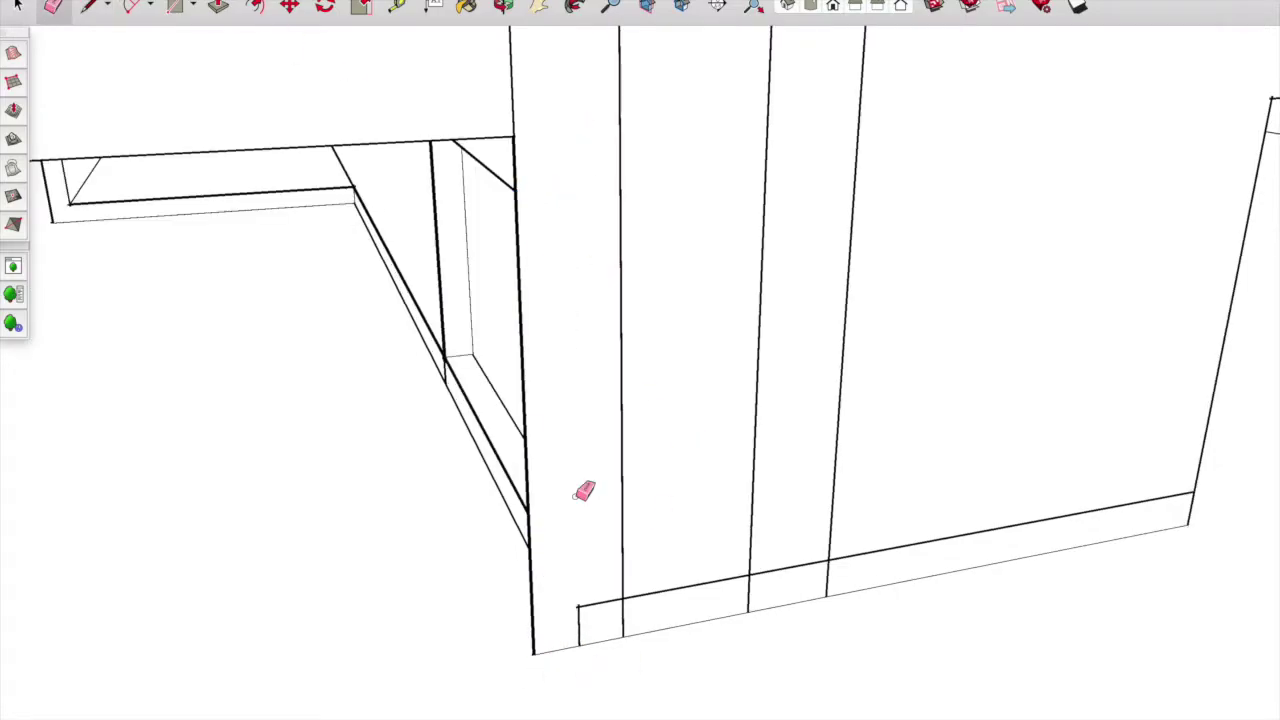
pyautogui.scroll(-10, 783, 567)
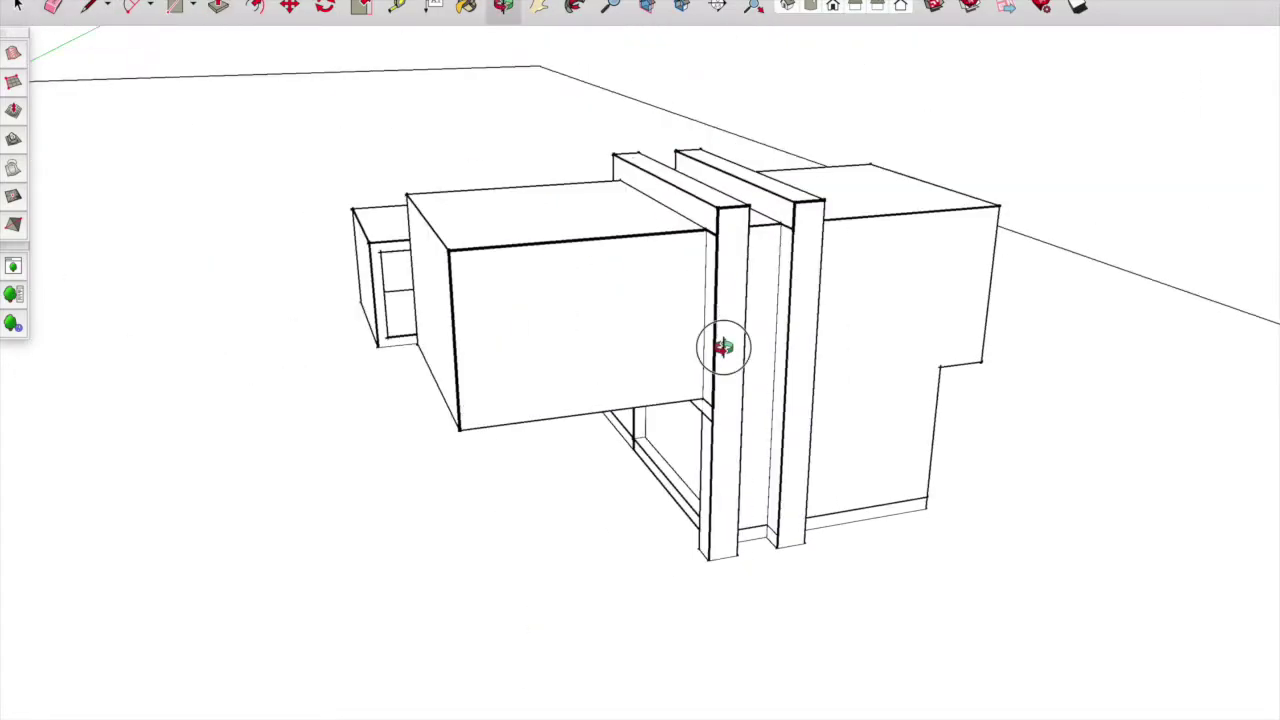
# - Split the lower face with a vertical line and push it forward to meet the box above
pyautogui.scroll(5, 726, 346)
pyautogui.moveTo(726, 346); pyautogui.dragTo(131, 49, button='middle')
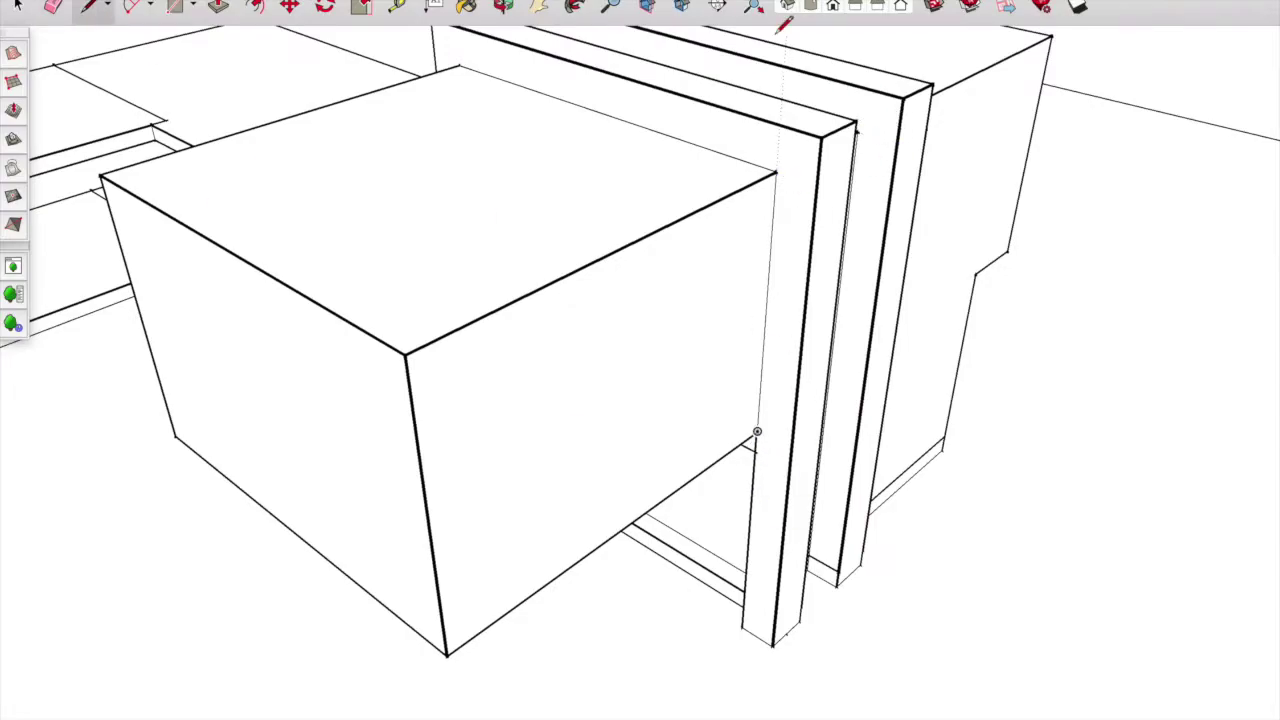
pyautogui.moveTo(783, 22)
pyautogui.mouseDown(button='middle')
pyautogui.moveTo(371, 62)
pyautogui.moveTo(857, 423)
pyautogui.mouseUp(button='middle')
pyautogui.scroll(3, 857, 423)
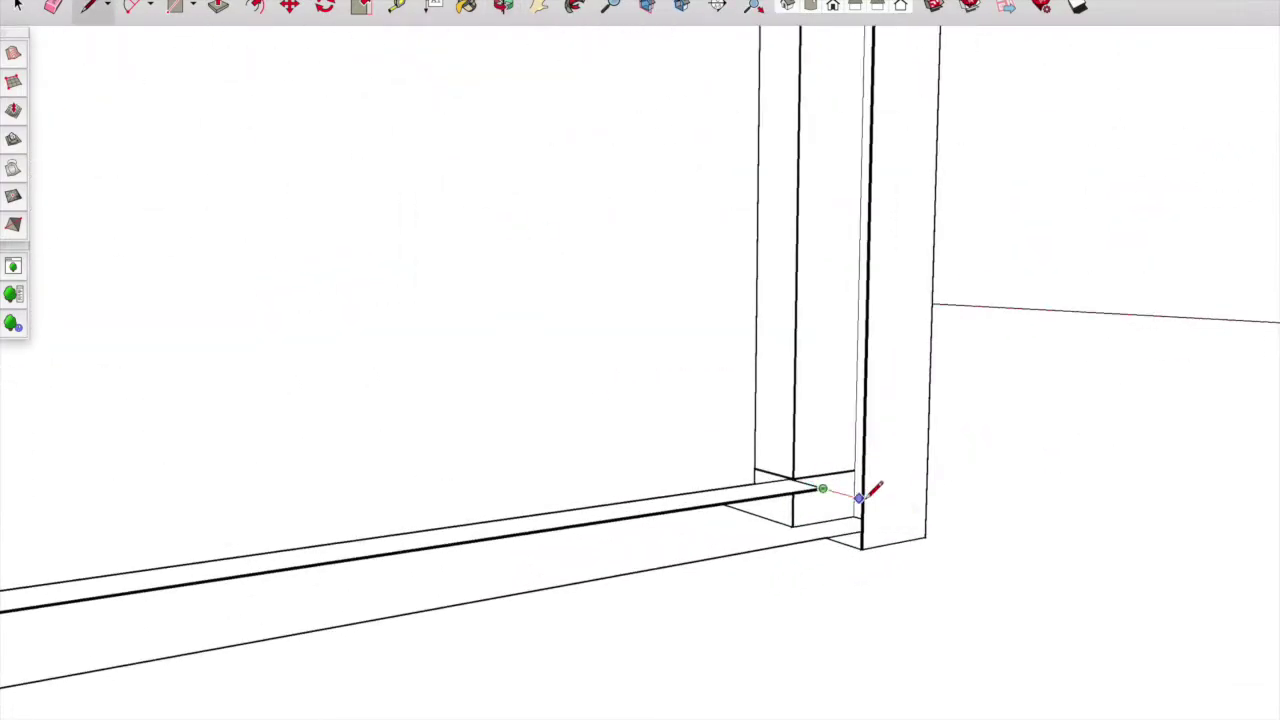
pyautogui.moveTo(870, 492)
pyautogui.mouseDown(button='middle')
pyautogui.moveTo(761, 364)
pyautogui.moveTo(556, 504)
pyautogui.mouseUp(button='middle')
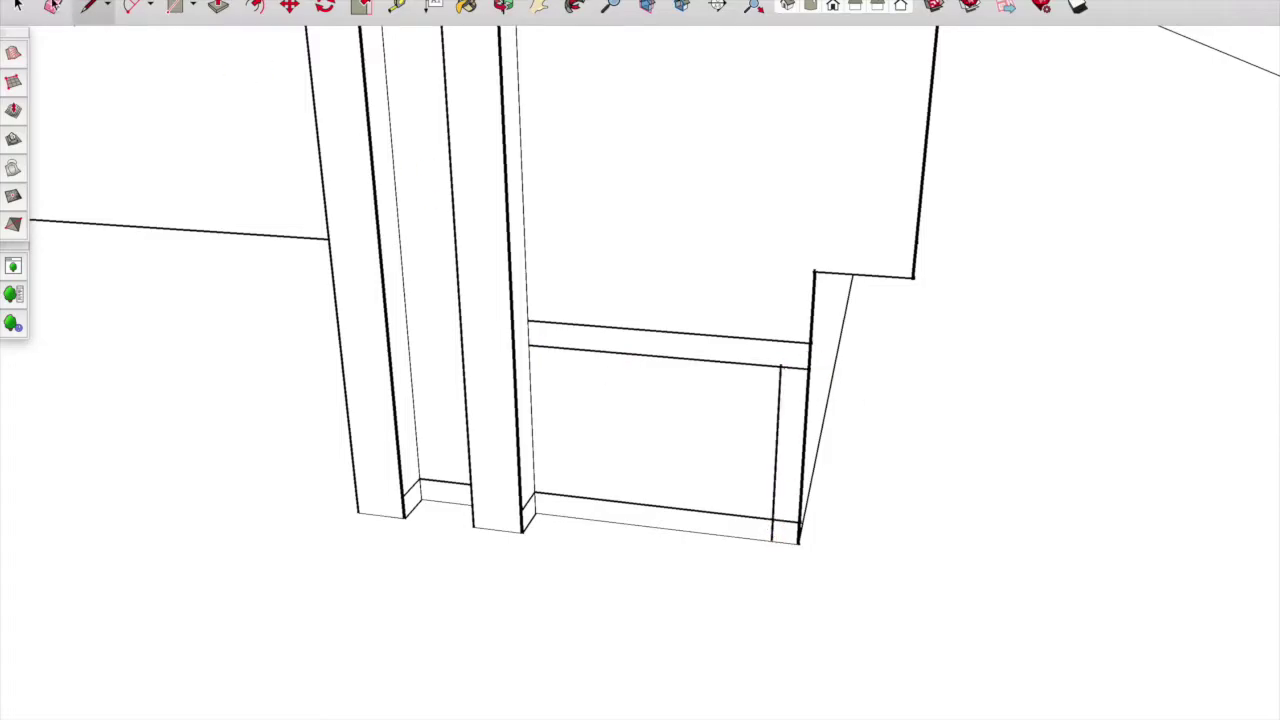
pyautogui.scroll(-5, 686, 471)
pyautogui.moveTo(657, 457)
pyautogui.mouseDown(button='middle')
pyautogui.moveTo(571, 514)
pyautogui.moveTo(619, 253)
pyautogui.moveTo(791, 574)
pyautogui.moveTo(143, 214)
pyautogui.mouseUp(button='middle')
pyautogui.press('l')
pyautogui.click(670, 594)
pyautogui.press('p')
pyautogui.moveTo(563, 434); pyautogui.dragTo(560, 470)
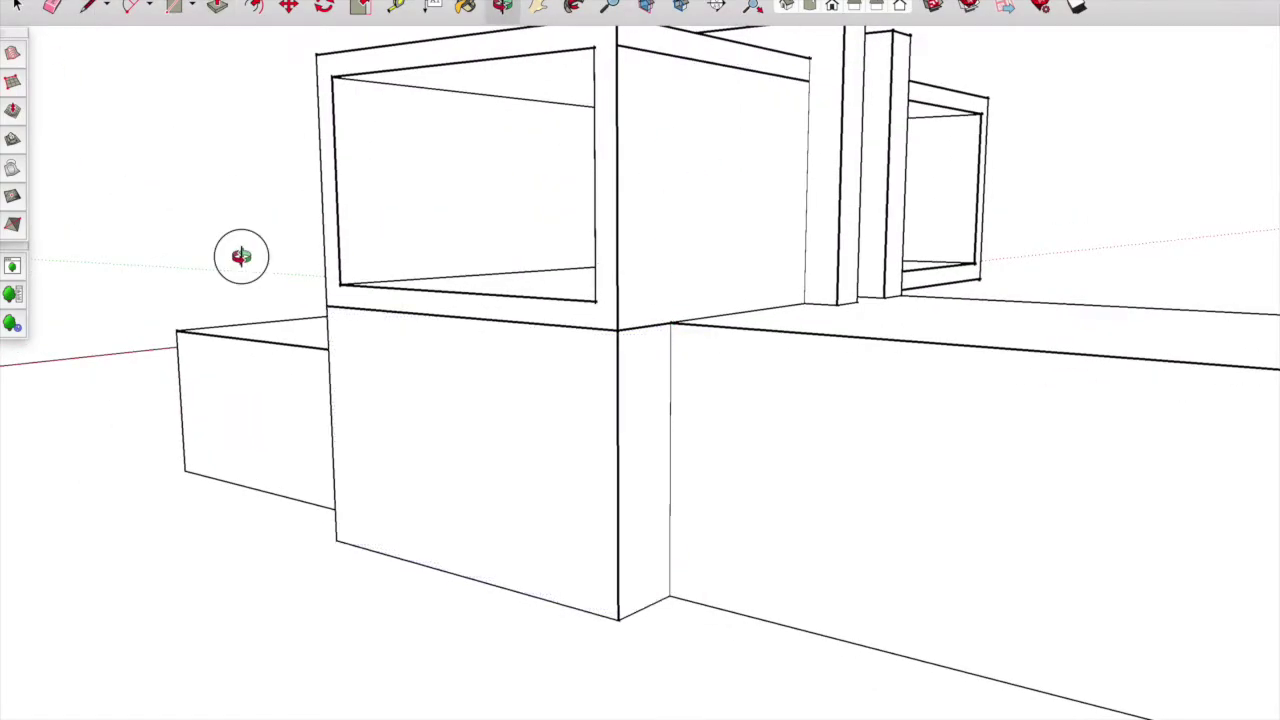
# - Draw an inset rectangle on the side box's front face and push it in as an opening
pyautogui.moveTo(246, 257); pyautogui.dragTo(146, 124, button='middle')
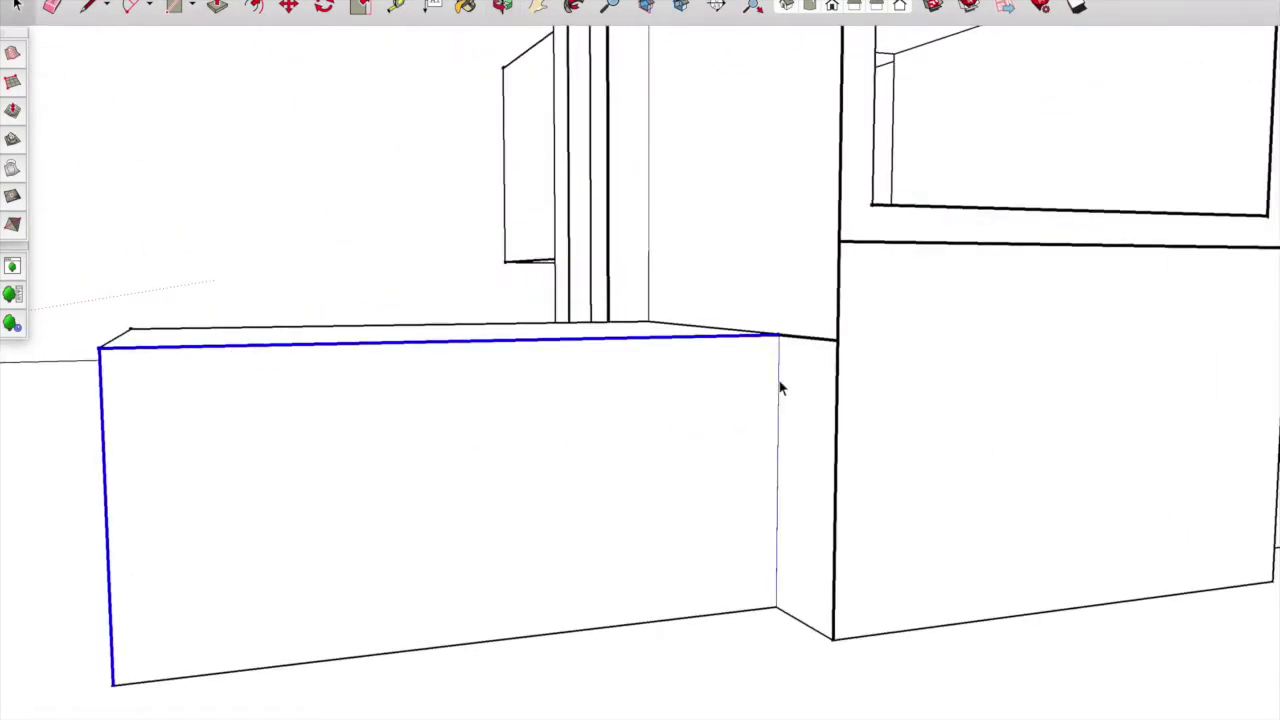
pyautogui.click(266, 397)
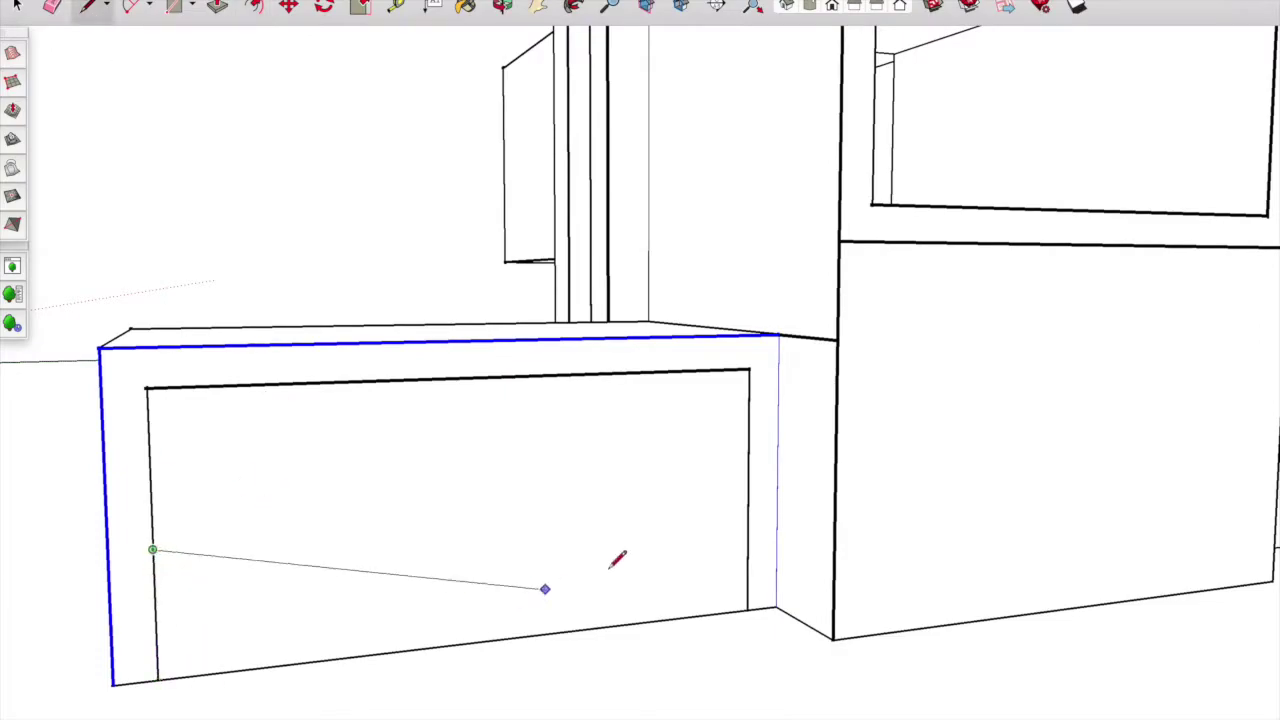
pyautogui.click(450, 460)
pyautogui.moveTo(500, 30); pyautogui.dragTo(343, 246, button='middle')
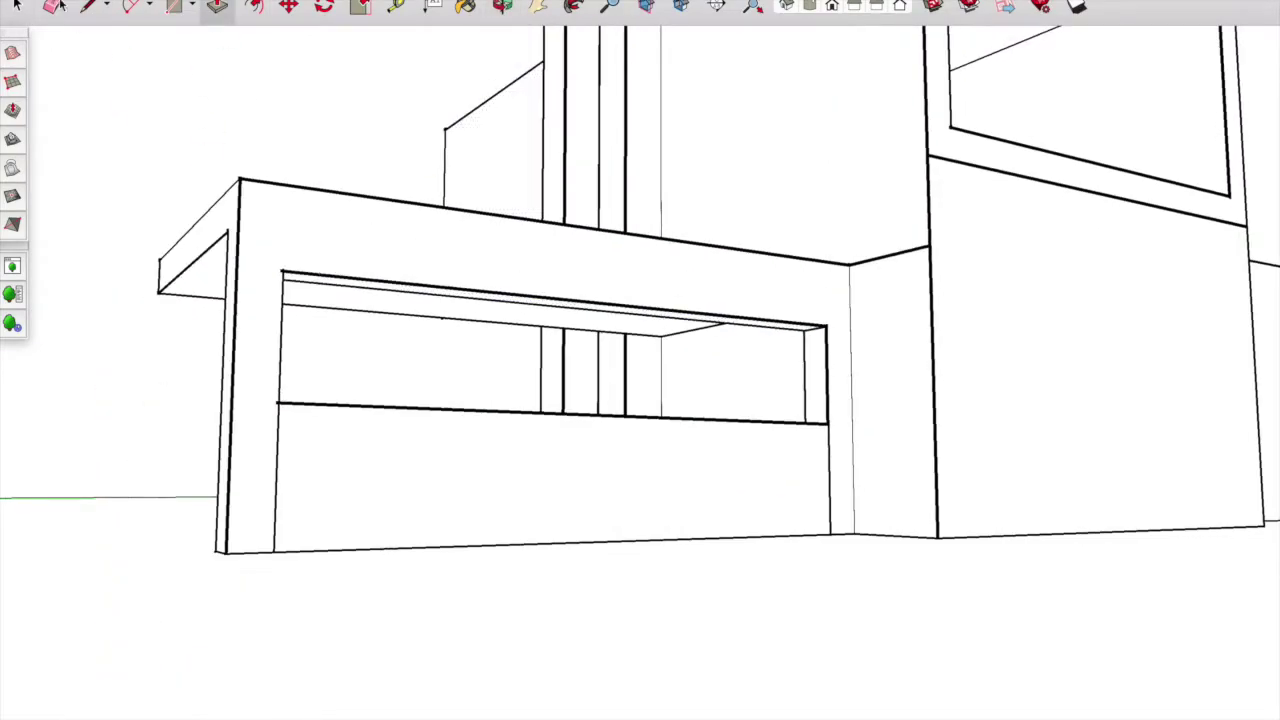
pyautogui.moveTo(779, 368); pyautogui.dragTo(714, 194, button='middle')
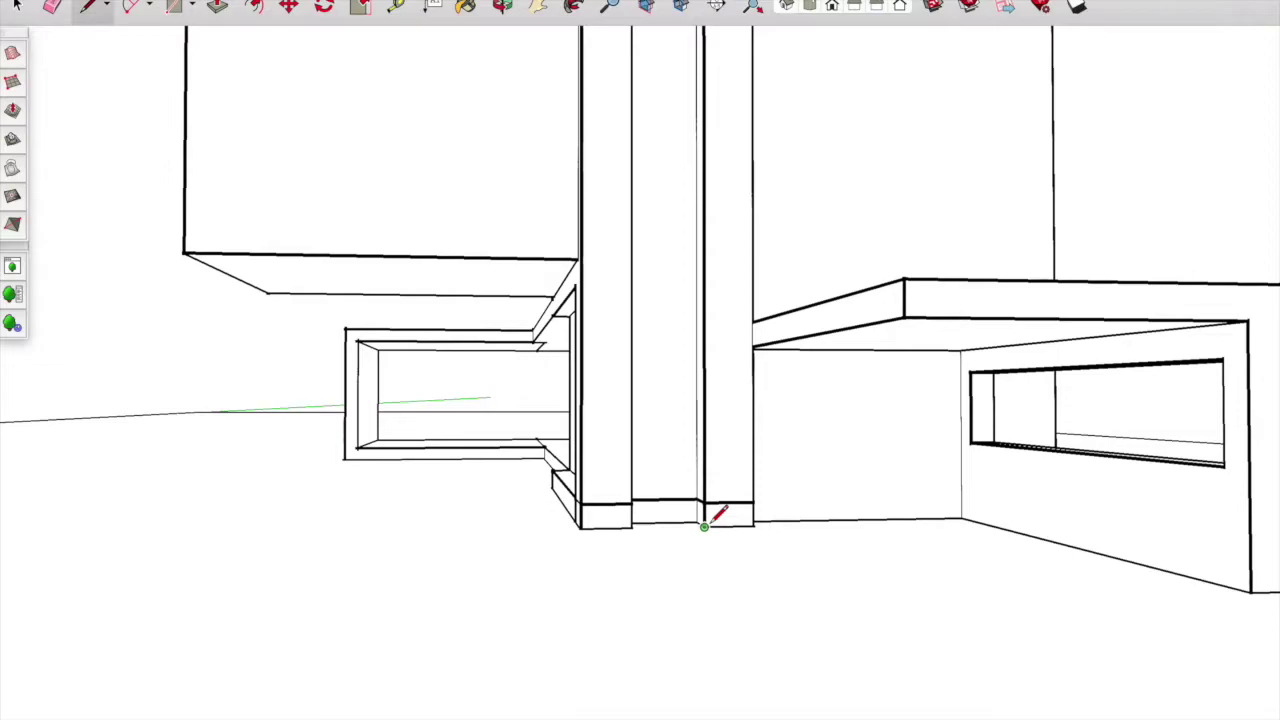
pyautogui.scroll(-5, 705, 522)
pyautogui.moveTo(560, 510)
pyautogui.mouseDown(button='middle')
pyautogui.moveTo(608, 634)
pyautogui.moveTo(534, 443)
pyautogui.mouseUp(button='middle')
pyautogui.scroll(5, 534, 443)
pyautogui.scroll(3, 651, 503)
pyautogui.press('p')
pyautogui.scroll(-3, 960, 520)
pyautogui.scroll(-2, 351, 508)
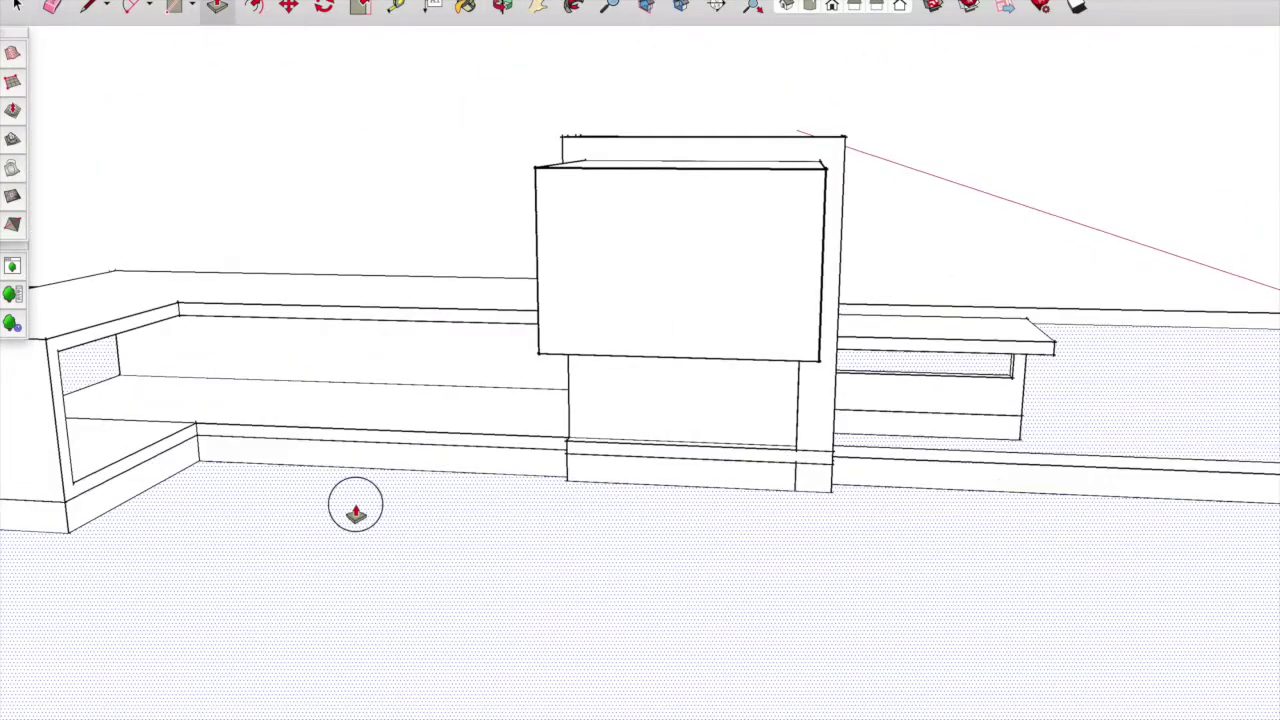
pyautogui.moveTo(797, 477)
pyautogui.mouseDown(button='middle')
pyautogui.moveTo(329, 434)
pyautogui.moveTo(749, 423)
pyautogui.mouseUp(button='middle')
pyautogui.scroll(5, 749, 423)
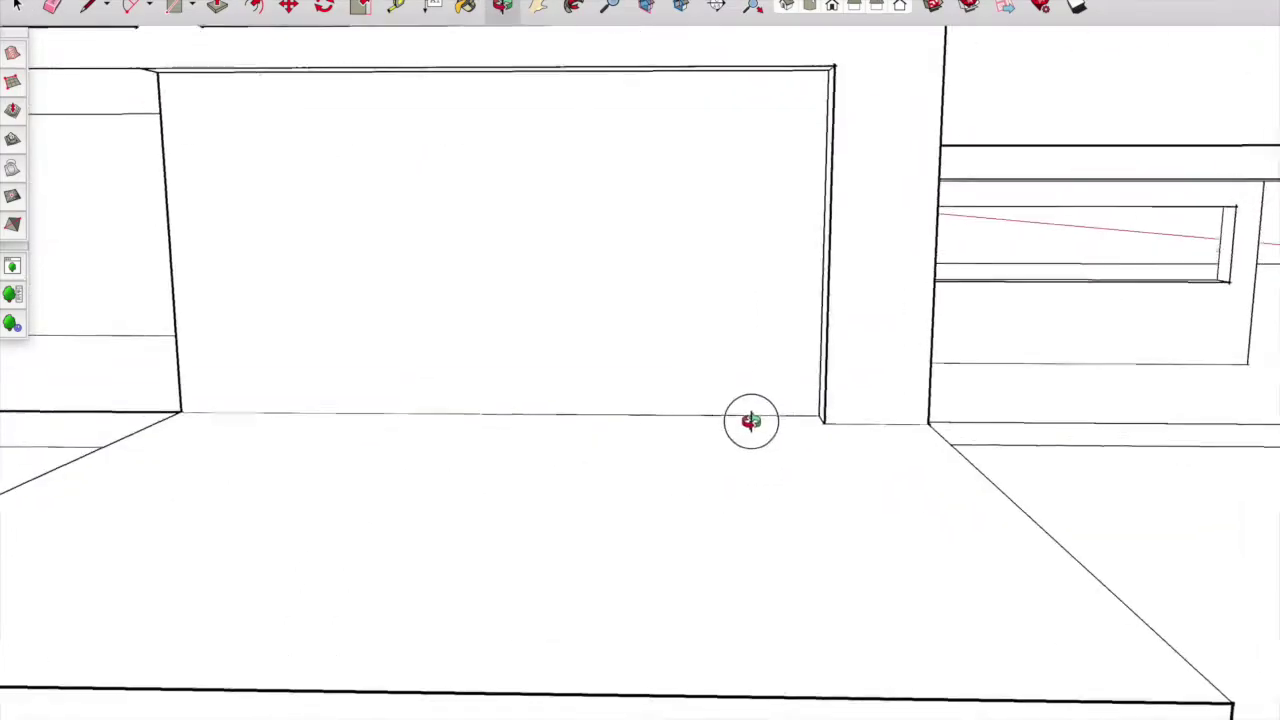
# - Split the box's front panel with a vertical line
pyautogui.press('l')
pyautogui.click(602, 415)
pyautogui.scroll(4, 607, 72)
pyautogui.click(606, 49)
pyautogui.scroll(-3, 606, 49)
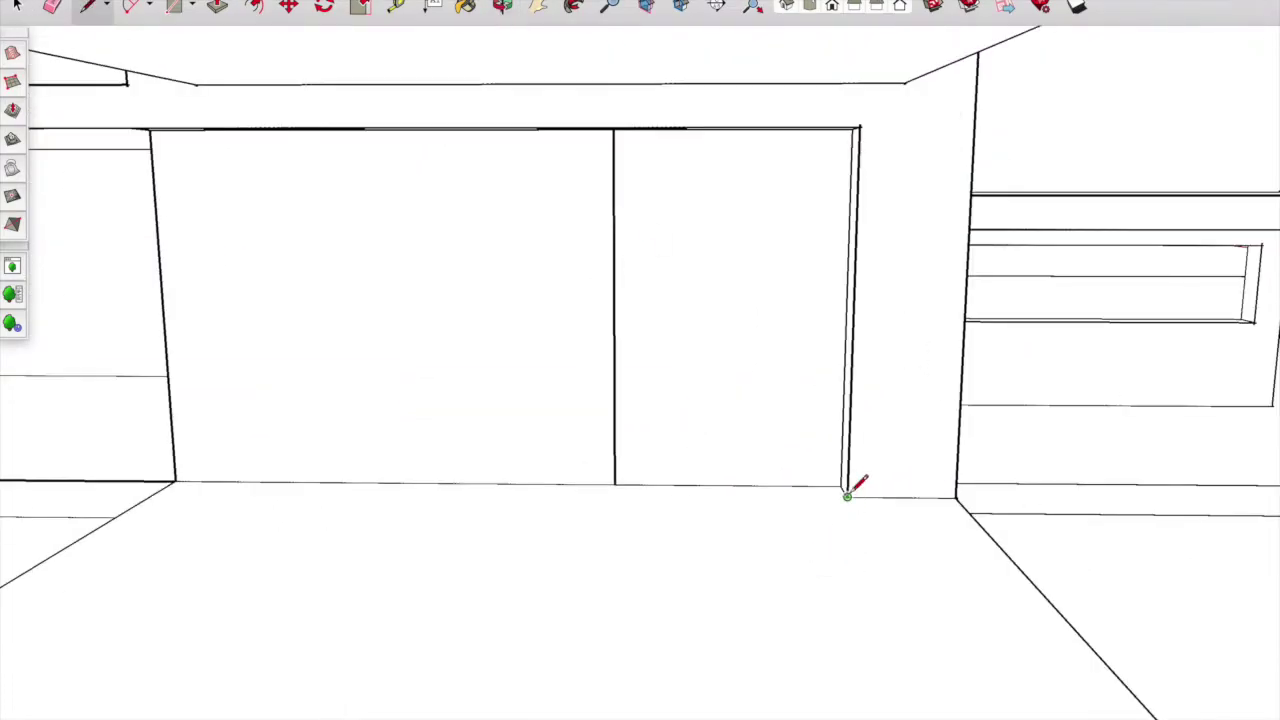
pyautogui.scroll(-3, 517, 477)
pyautogui.scroll(5, 549, 66)
pyautogui.scroll(-5, 566, 240)
pyautogui.press('p')
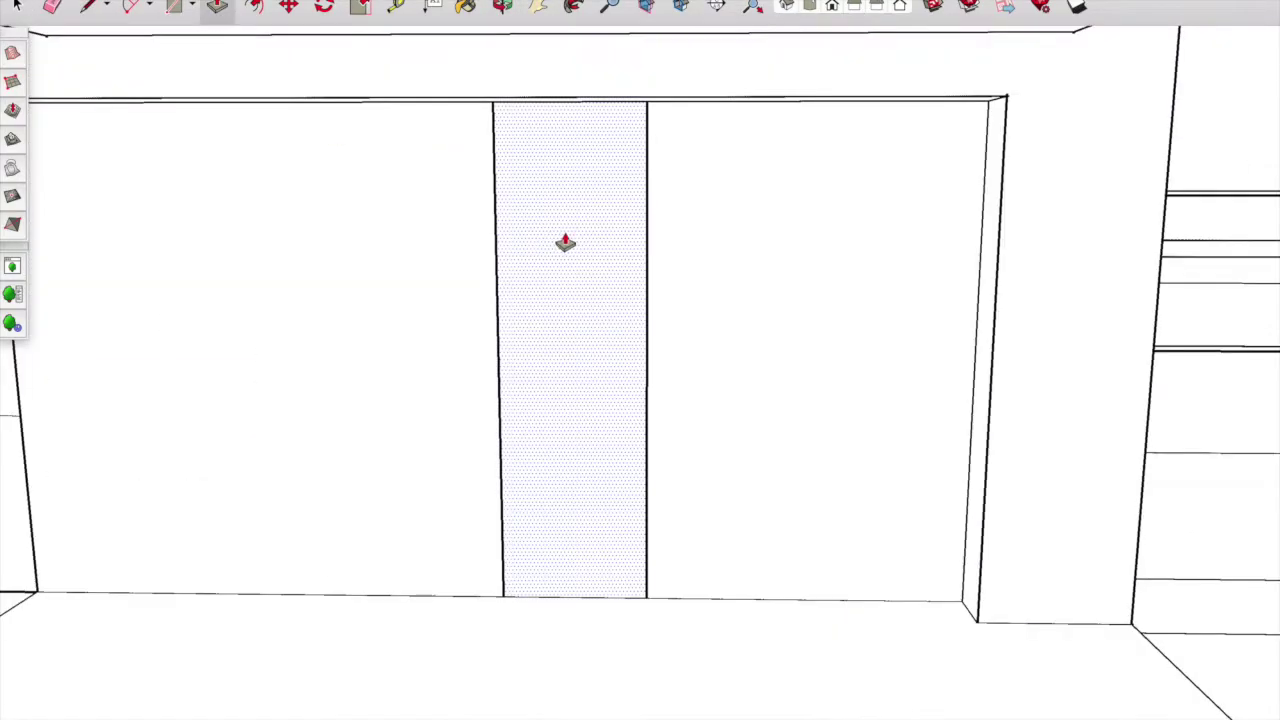
pyautogui.moveTo(566, 240)
pyautogui.mouseDown(button='middle')
pyautogui.moveTo(394, 205)
pyautogui.moveTo(400, 48)
pyautogui.mouseUp(button='middle')
pyautogui.scroll(1, 400, 48)
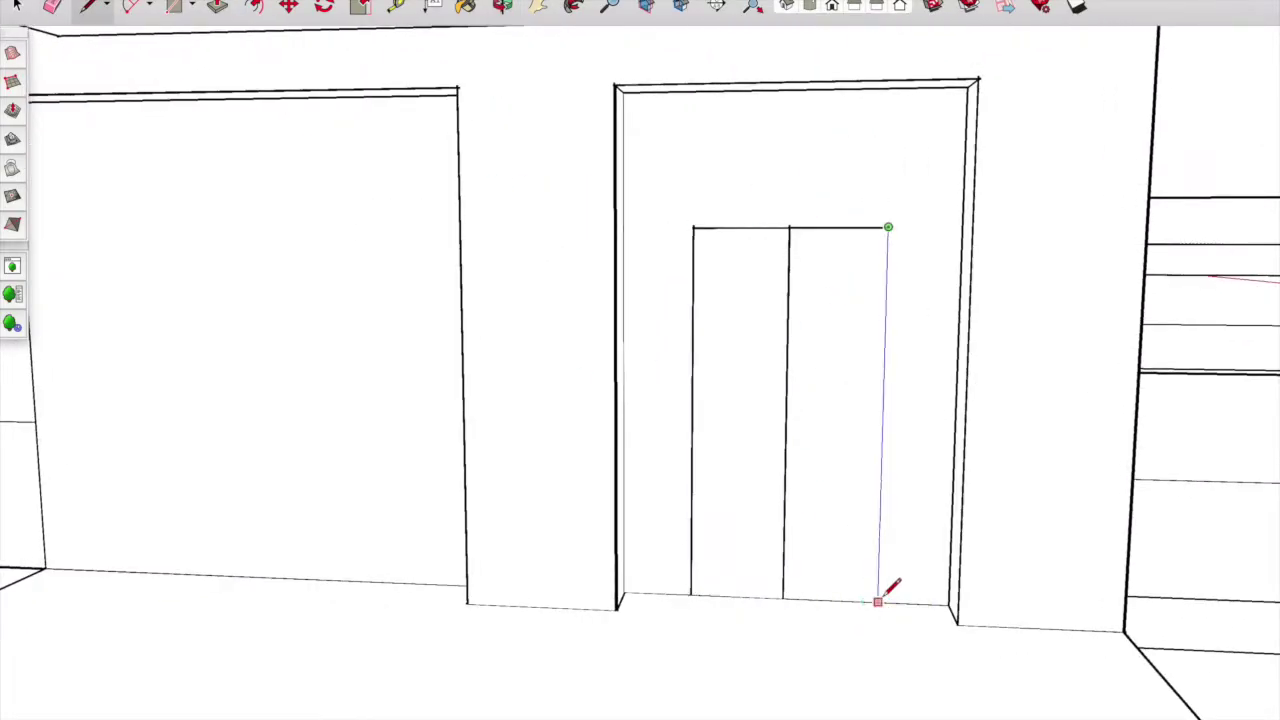
pyautogui.scroll(-2, 666, 306)
pyautogui.moveTo(666, 306)
pyautogui.mouseDown(button='middle')
pyautogui.moveTo(620, 371)
pyautogui.moveTo(566, 231)
pyautogui.mouseUp(button='middle')
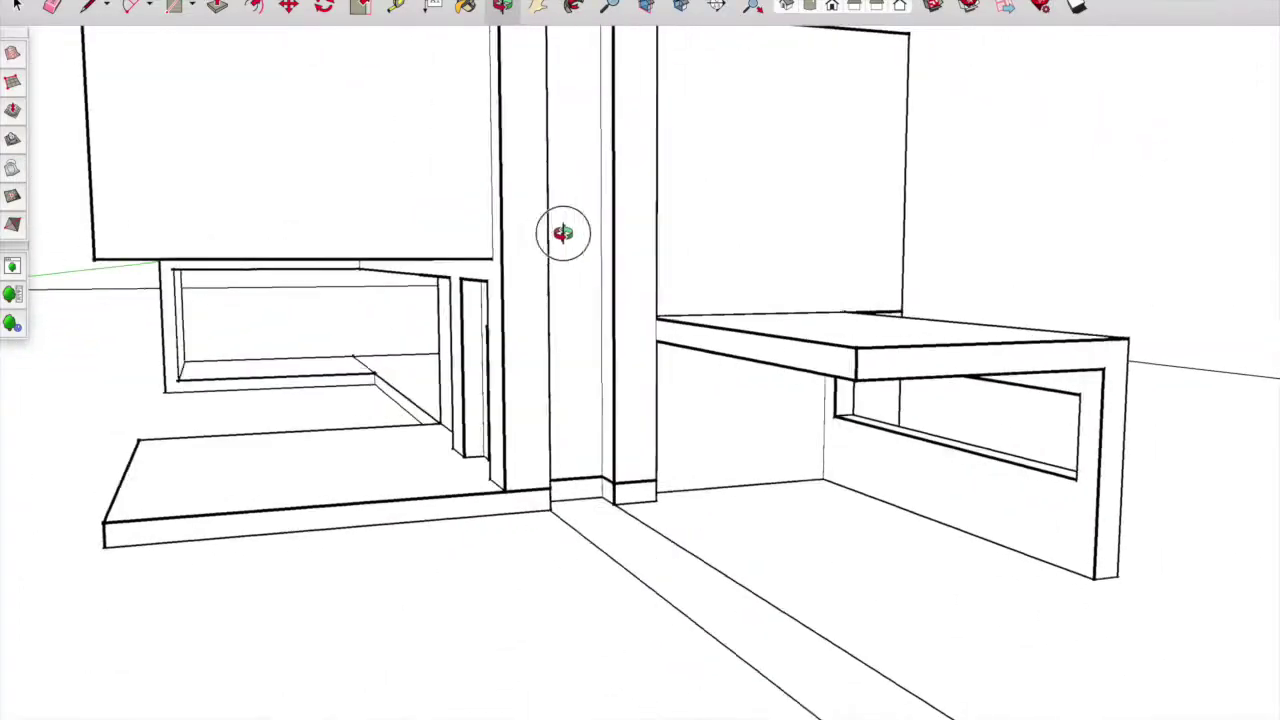
pyautogui.scroll(3, 506, 295)
# - Draw a line across the post's edge at the gap between the panels
pyautogui.press('l')
pyautogui.click(508, 8)
pyautogui.scroll(5, 671, 223)
pyautogui.press('e')
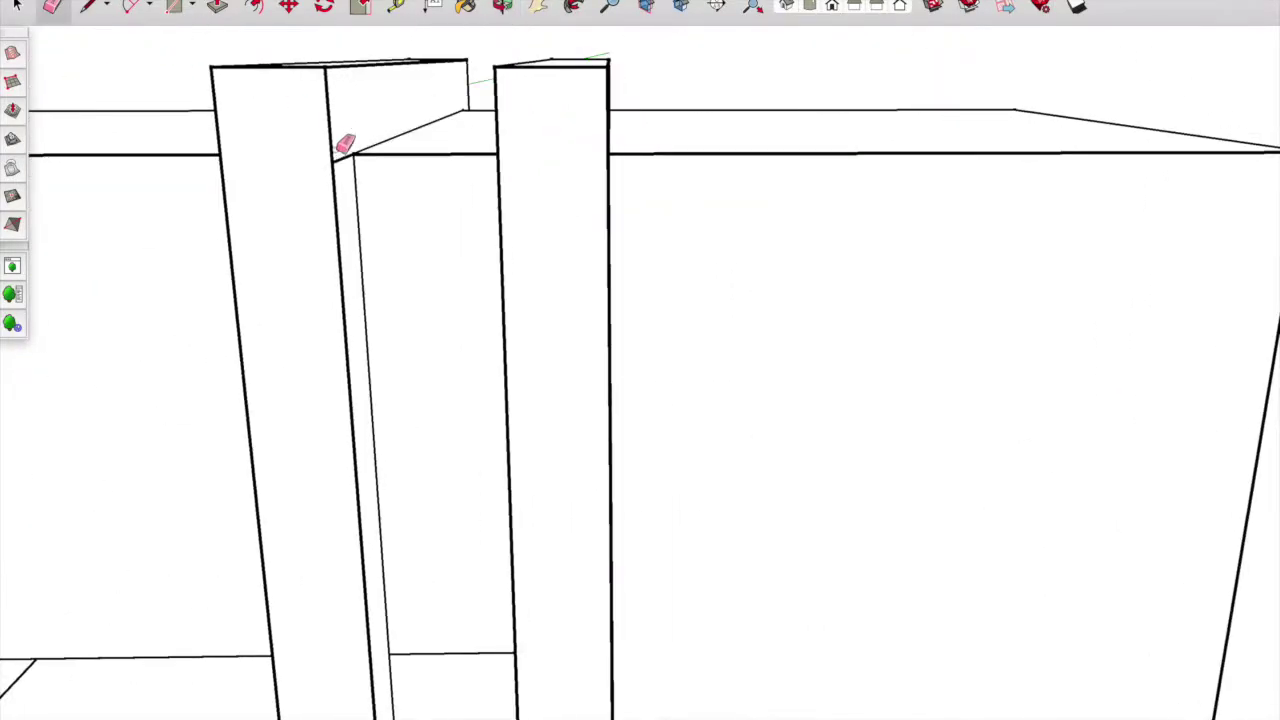
pyautogui.moveTo(356, 204)
pyautogui.mouseDown(button='middle')
pyautogui.moveTo(643, 209)
pyautogui.moveTo(551, 323)
pyautogui.moveTo(288, 70)
pyautogui.mouseUp(button='middle')
pyautogui.click(639, 393)
pyautogui.moveTo(639, 393); pyautogui.dragTo(436, 387, button='middle')
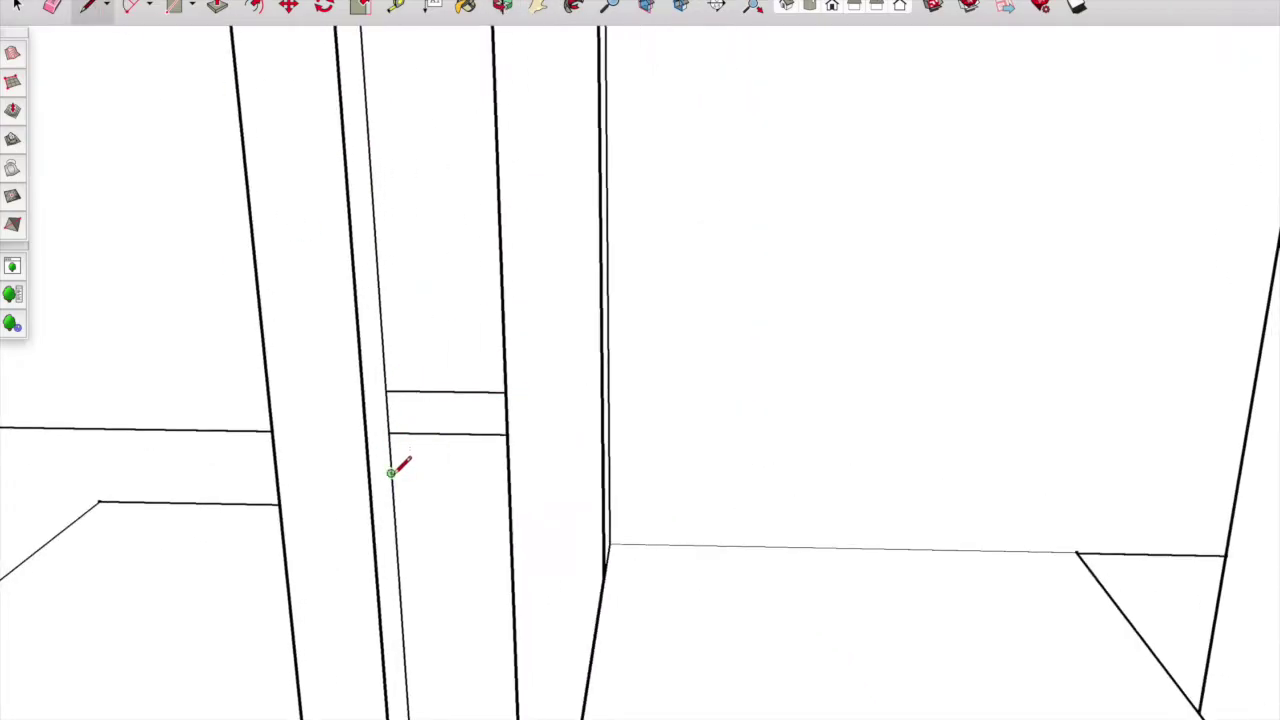
pyautogui.moveTo(391, 472); pyautogui.dragTo(709, 443, button='middle')
pyautogui.click(709, 443)
pyautogui.press('p')
pyautogui.press('space')
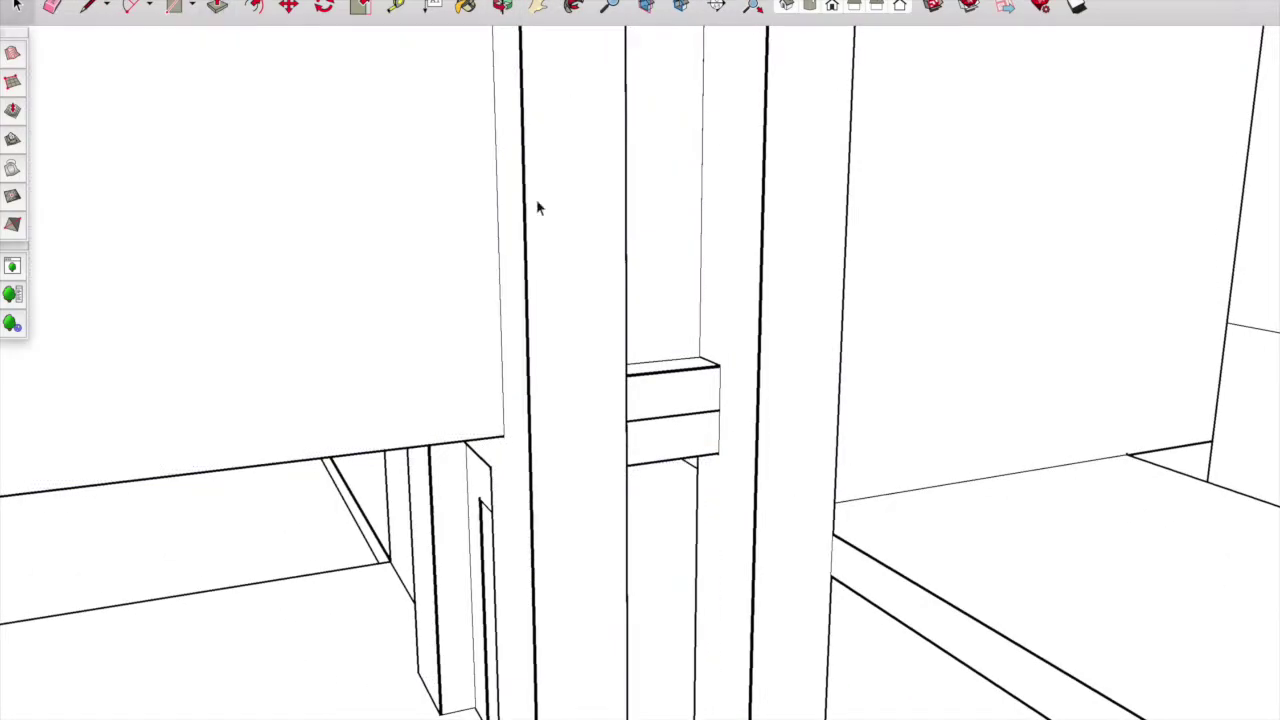
# - Extend the bottom base board toward the viewer with Push/Pull
pyautogui.moveTo(537, 208); pyautogui.dragTo(517, 160, button='middle')
pyautogui.scroll(-5, 537, 594)
pyautogui.scroll(5, 594, 503)
pyautogui.press('e')
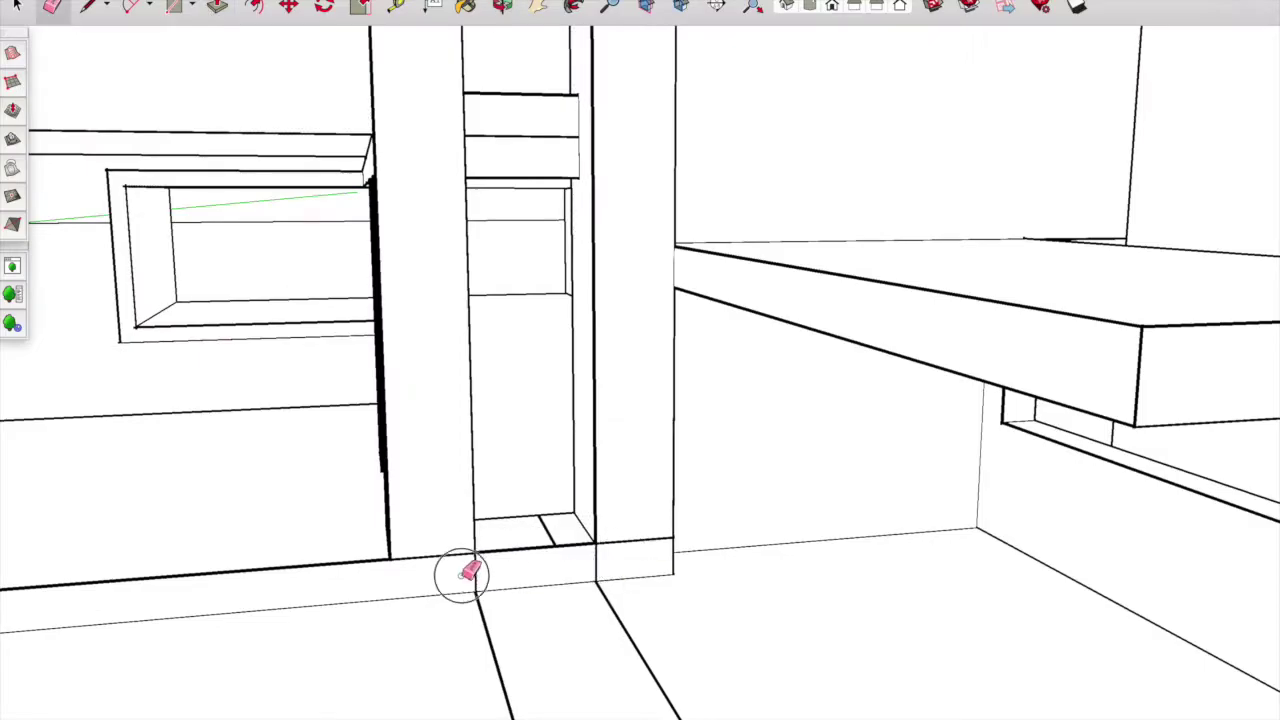
pyautogui.press('p')
pyautogui.moveTo(323, 597); pyautogui.dragTo(323, 622)
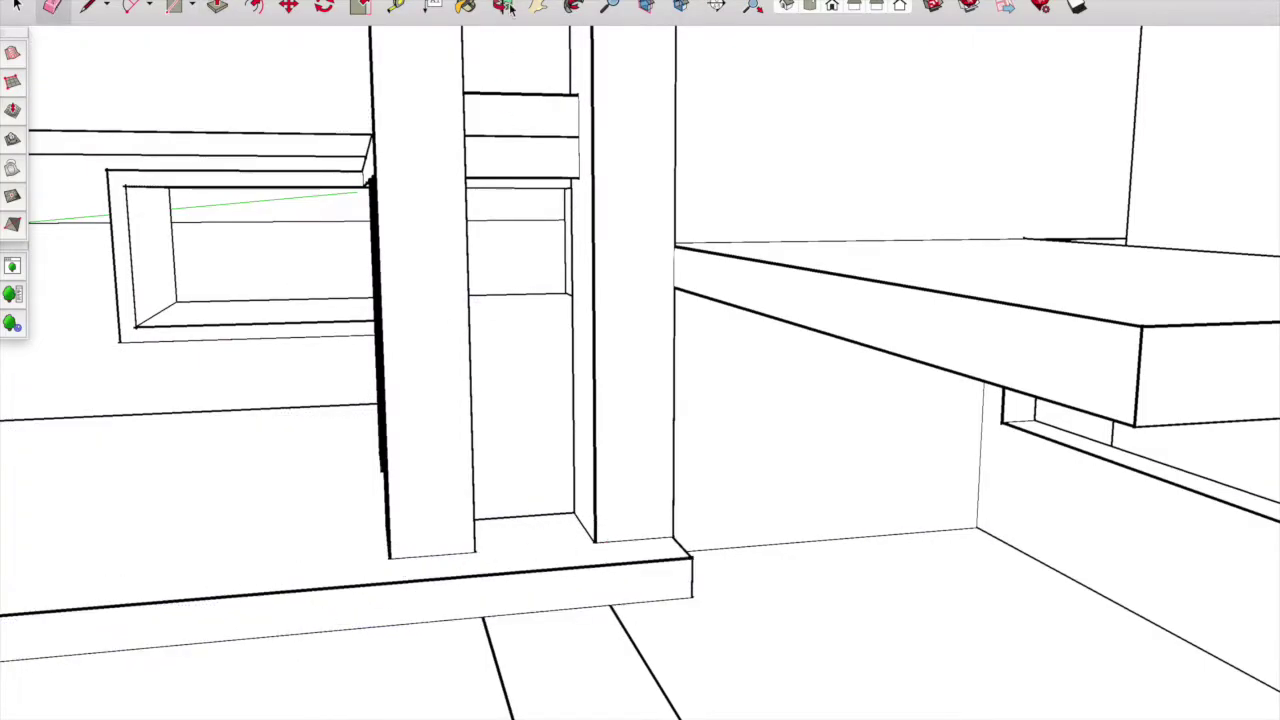
pyautogui.scroll(-5, 723, 549)
pyautogui.moveTo(723, 549)
pyautogui.mouseDown(button='middle')
pyautogui.moveTo(560, 557)
pyautogui.moveTo(463, 429)
pyautogui.mouseUp(button='middle')
pyautogui.scroll(3, 660, 336)
pyautogui.scroll(4, 660, 336)
# - Push out the top shelf face
pyautogui.press('l')
pyautogui.press('p')
pyautogui.moveTo(580, 231); pyautogui.dragTo(509, 94)
pyautogui.moveTo(509, 94); pyautogui.dragTo(753, 430, button='middle')
pyautogui.scroll(-5, 753, 430)
pyautogui.scroll(-4, 657, 463)
pyautogui.moveTo(634, 606)
pyautogui.mouseDown(button='middle')
pyautogui.moveTo(1108, 466)
pyautogui.moveTo(963, 310)
pyautogui.mouseUp(button='middle')
pyautogui.scroll(5, 963, 310)
pyautogui.scroll(2, 963, 310)
pyautogui.press('p')
pyautogui.press('space')
pyautogui.scroll(-3, 772, 281)
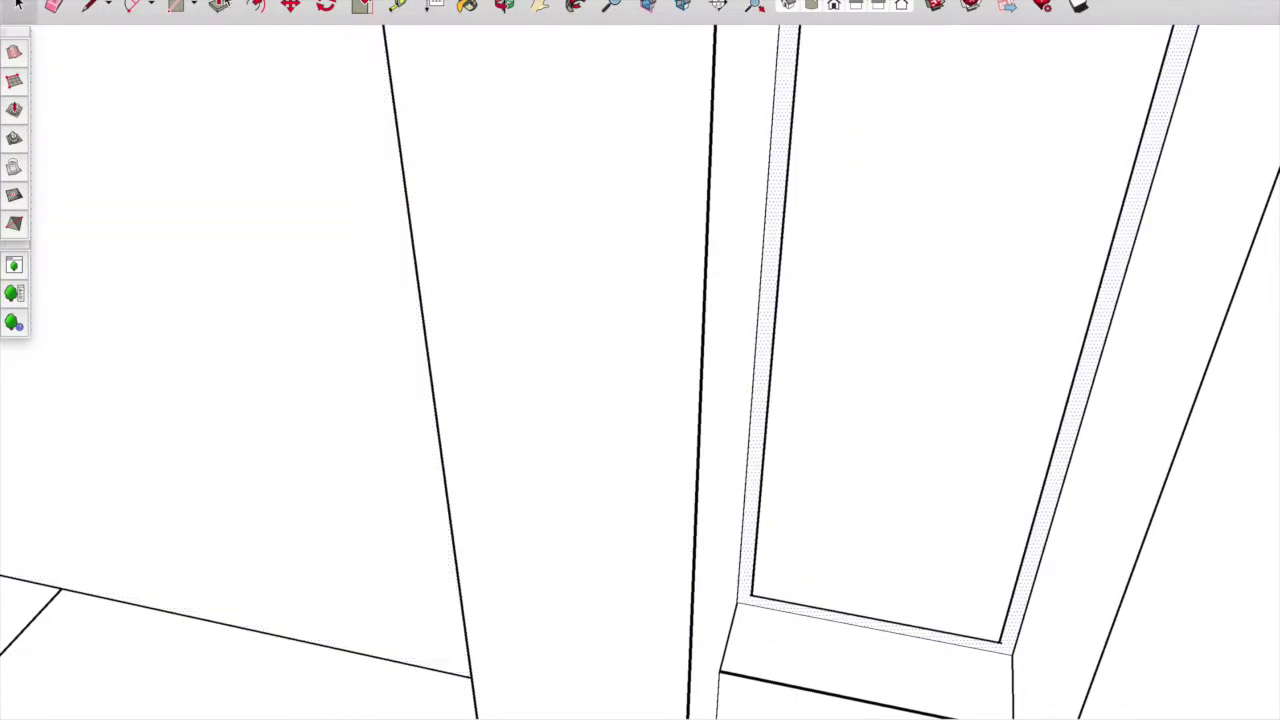
pyautogui.moveTo(771, 186)
pyautogui.mouseDown(button='middle')
pyautogui.moveTo(577, 131)
pyautogui.moveTo(694, 197)
pyautogui.moveTo(657, 191)
pyautogui.moveTo(663, 143)
pyautogui.mouseUp(button='middle')
# - Close the doorway gap between the two posts with a vertical door panel line
pyautogui.press('l')
pyautogui.click(650, 612)
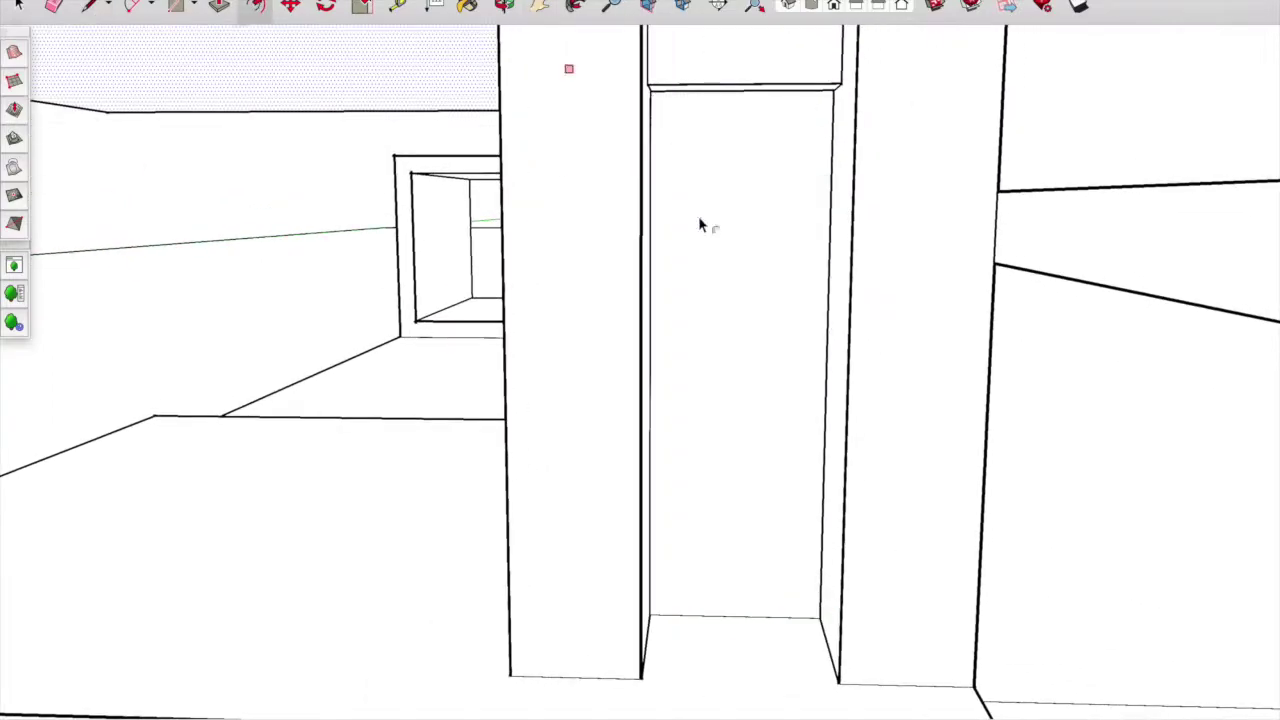
pyautogui.click(657, 120)
pyautogui.moveTo(505, 5)
pyautogui.mouseDown(button='middle')
pyautogui.moveTo(185, 15)
pyautogui.moveTo(694, 149)
pyautogui.mouseUp(button='middle')
pyautogui.scroll(5, 651, 491)
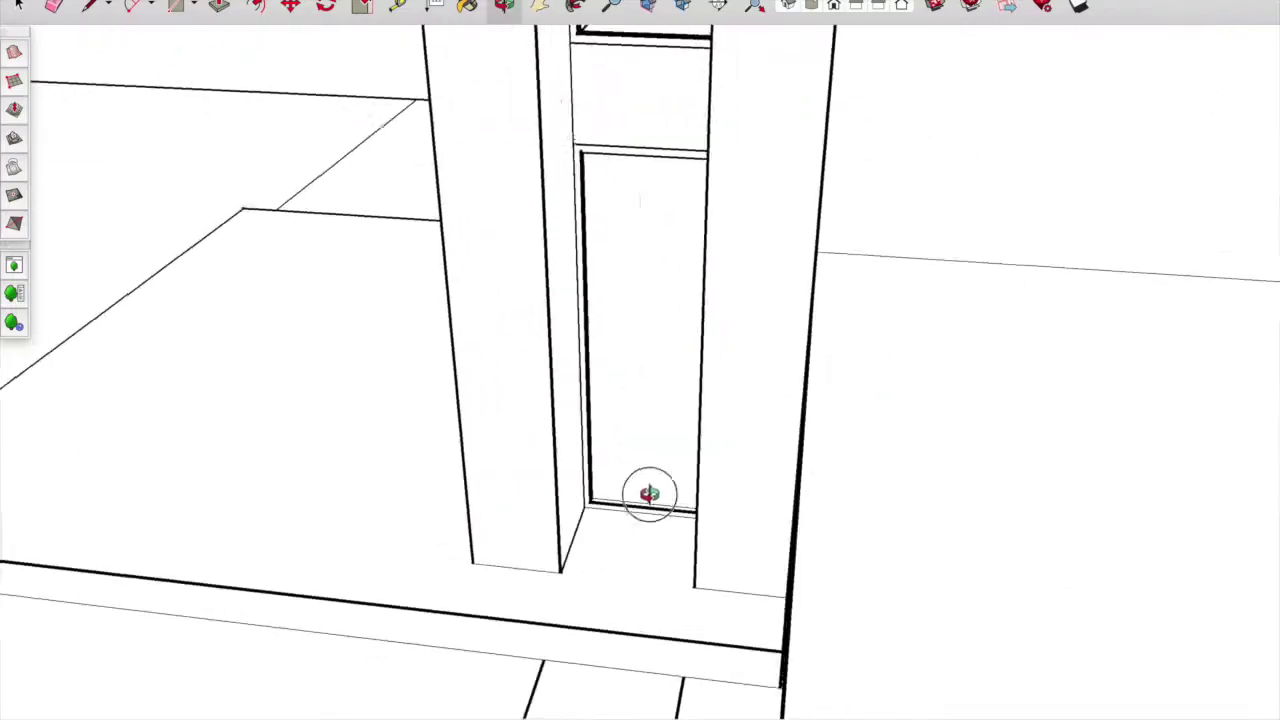
pyautogui.moveTo(651, 491); pyautogui.dragTo(545, 378, button='middle')
pyautogui.scroll(-5, 791, 271)
pyautogui.scroll(5, 640, 153)
pyautogui.moveTo(645, 135)
pyautogui.mouseDown(button='middle')
pyautogui.moveTo(706, 300)
pyautogui.moveTo(809, 200)
pyautogui.mouseUp(button='middle')
pyautogui.scroll(5, 809, 200)
pyautogui.moveTo(789, 343); pyautogui.dragTo(355, 470, button='middle')
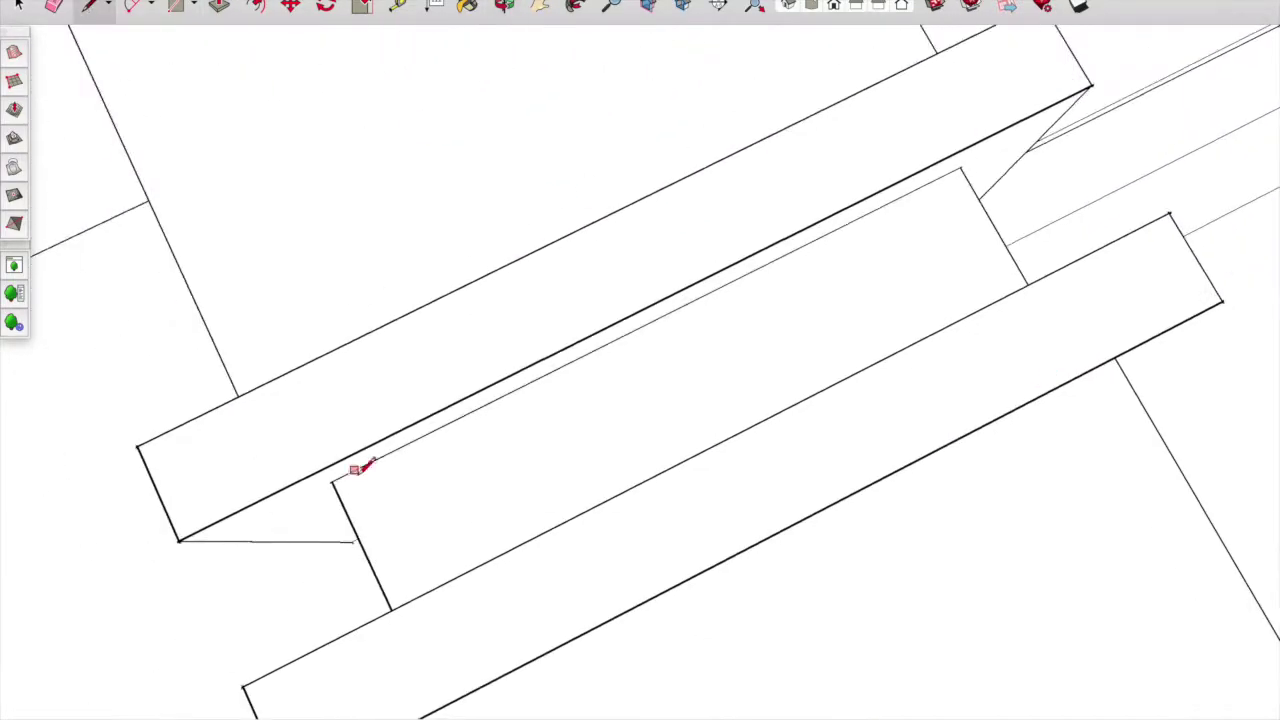
# - Start a new line from the endpoint of the tall box edge
pyautogui.scroll(-5, 613, 170)
pyautogui.scroll(10, 591, 366)
pyautogui.press('l')
pyautogui.click(555, 327)
pyautogui.scroll(3, 669, 328)
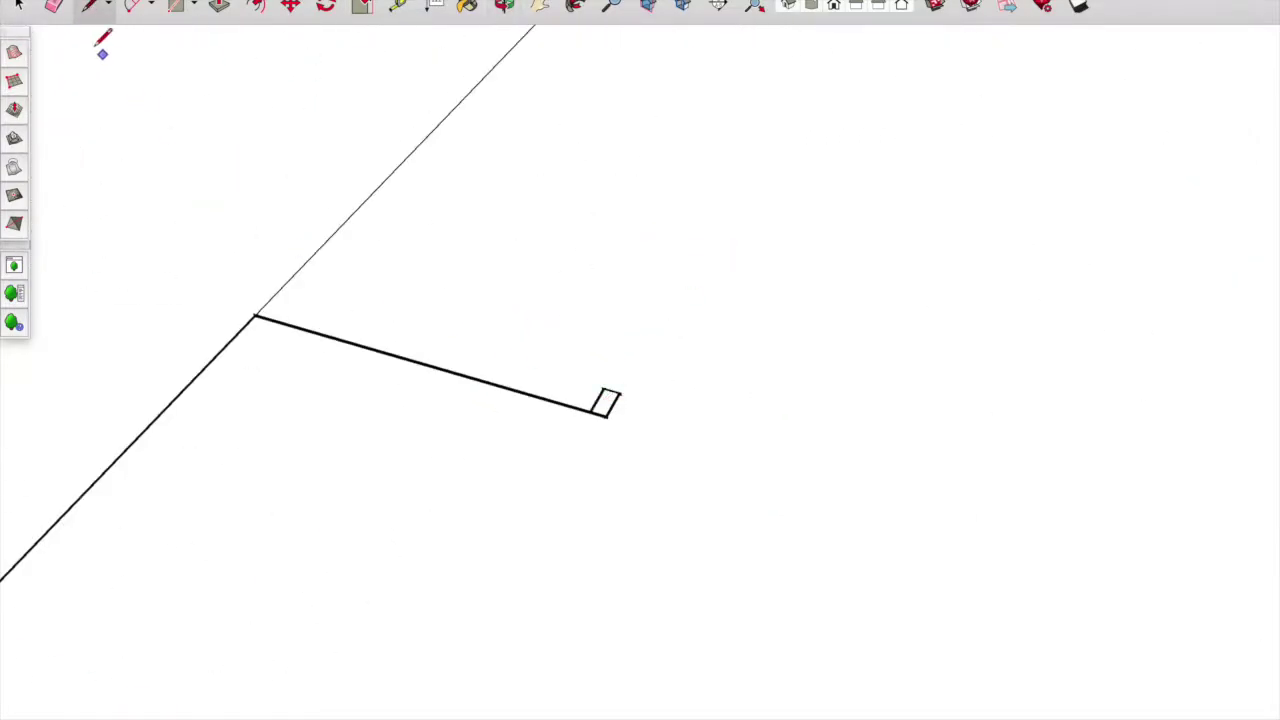
pyautogui.moveTo(605, 380)
pyautogui.mouseDown(button='middle')
pyautogui.moveTo(446, 171)
pyautogui.moveTo(669, 103)
pyautogui.moveTo(766, 104)
pyautogui.mouseUp(button='middle')
pyautogui.scroll(5, 634, 80)
pyautogui.scroll(-2, 624, 83)
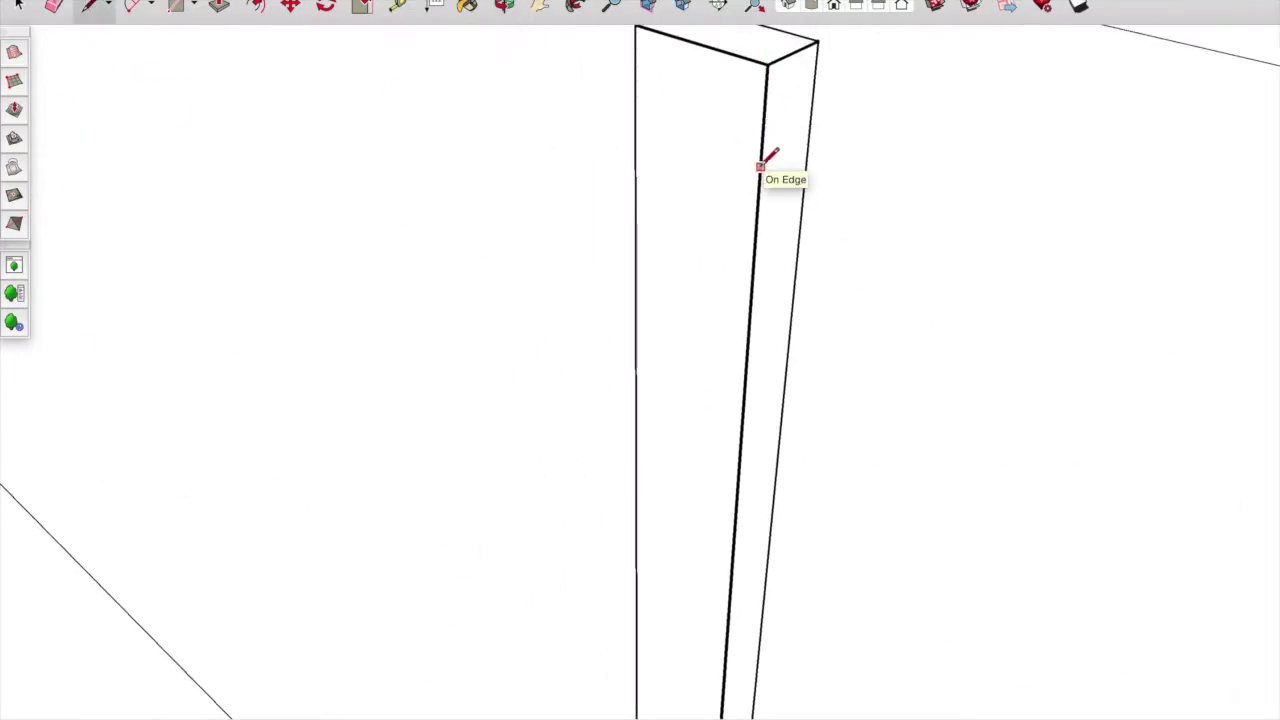
# - Extrude the post's top into a horizontal beam
pyautogui.moveTo(777, 163); pyautogui.dragTo(858, 205)
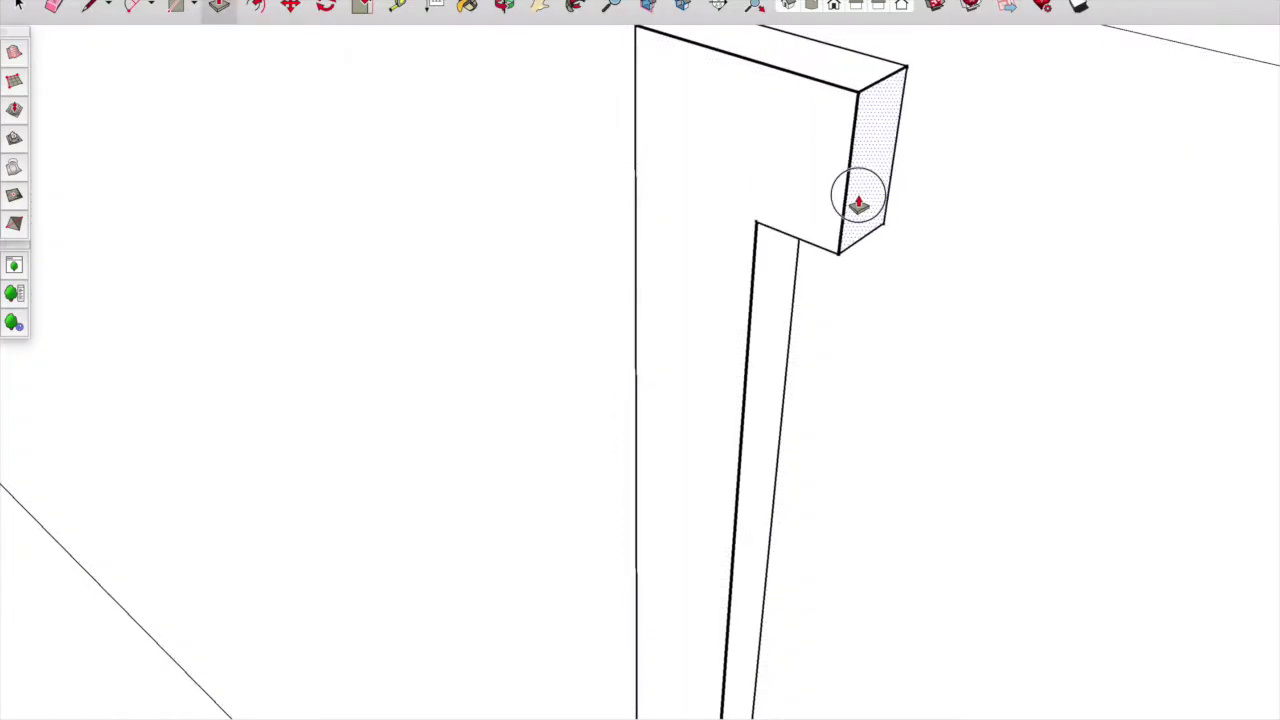
pyautogui.moveTo(858, 205)
pyautogui.mouseDown(button='middle')
pyautogui.moveTo(457, 151)
pyautogui.moveTo(916, 174)
pyautogui.mouseUp(button='middle')
pyautogui.moveTo(890, 487)
pyautogui.mouseDown(button='middle')
pyautogui.moveTo(909, 169)
pyautogui.moveTo(543, 440)
pyautogui.moveTo(343, 429)
pyautogui.moveTo(321, 182)
pyautogui.moveTo(350, 205)
pyautogui.mouseUp(button='middle')
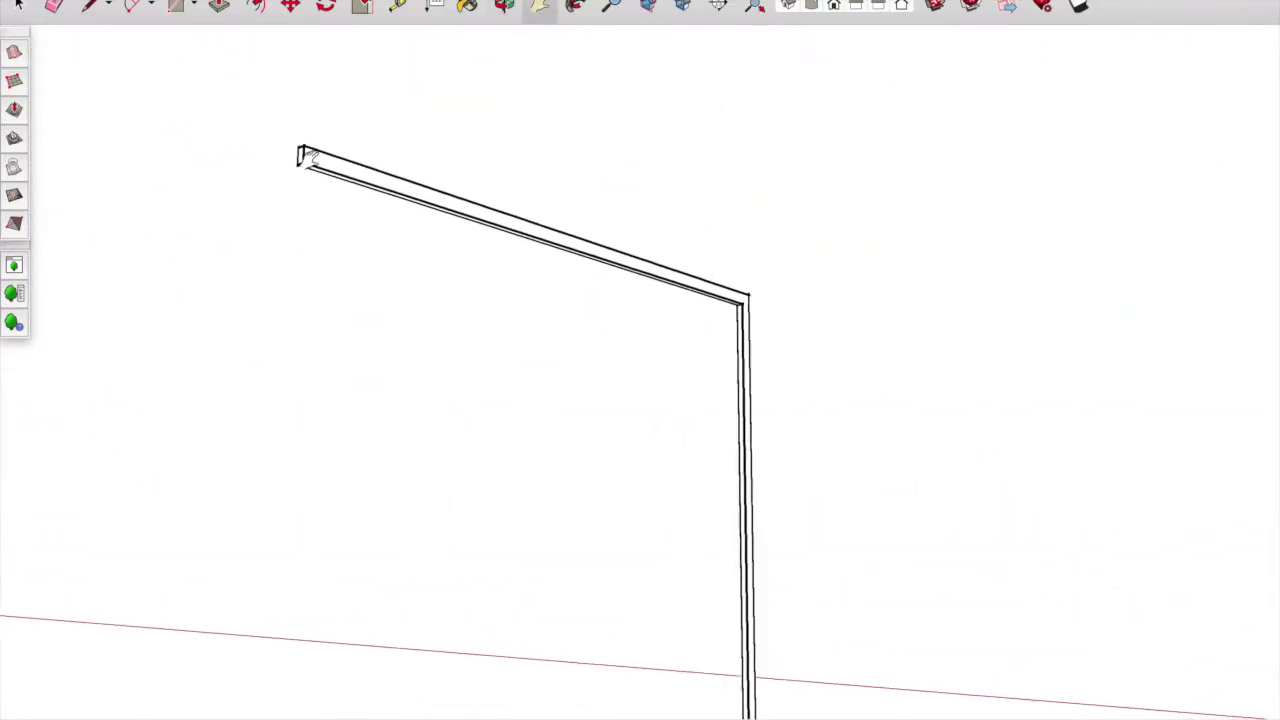
pyautogui.scroll(3, 353, 207)
pyautogui.moveTo(286, 265)
pyautogui.mouseDown(button='middle')
pyautogui.moveTo(603, 363)
pyautogui.moveTo(771, 203)
pyautogui.moveTo(820, 100)
pyautogui.moveTo(717, 353)
pyautogui.moveTo(596, 90)
pyautogui.moveTo(454, 457)
pyautogui.moveTo(463, 320)
pyautogui.moveTo(312, 500)
pyautogui.mouseUp(button='middle')
pyautogui.scroll(3, 463, 320)
pyautogui.scroll(3, 312, 500)
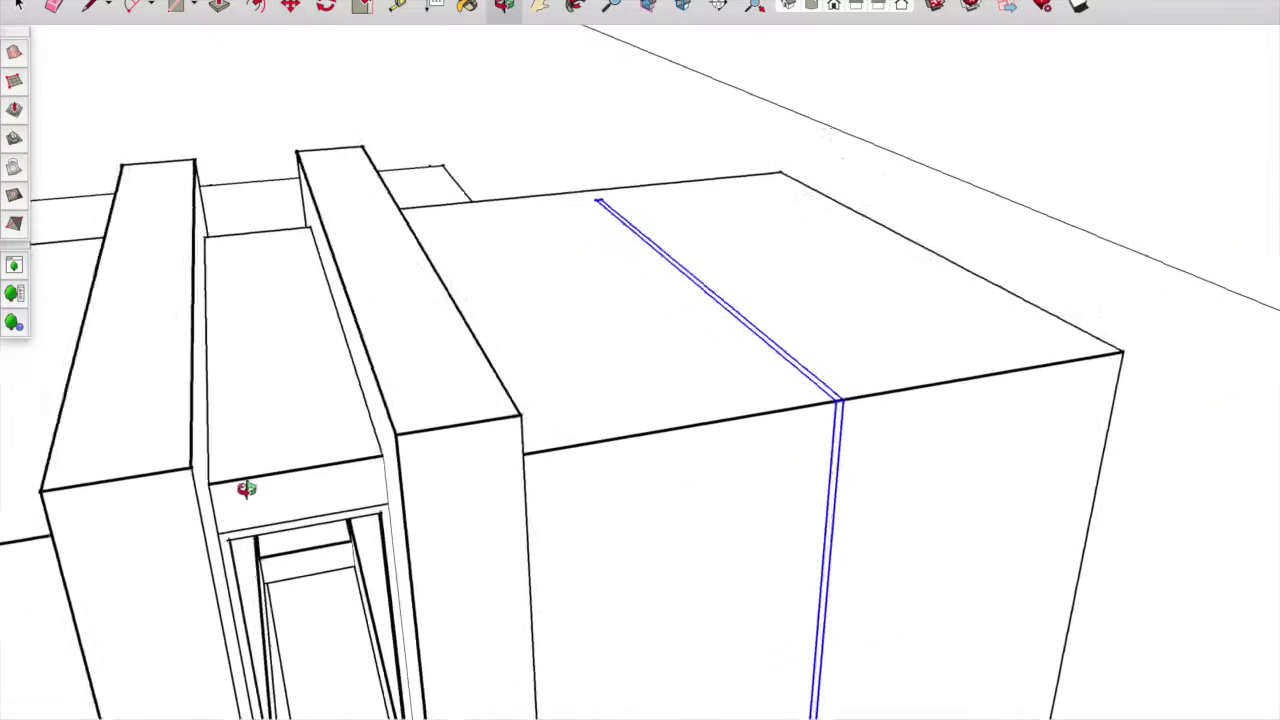
pyautogui.scroll(3, 246, 489)
pyautogui.moveTo(611, 390)
pyautogui.mouseDown(button='middle')
pyautogui.moveTo(486, 180)
pyautogui.moveTo(430, 300)
pyautogui.mouseUp(button='middle')
# - Move the blue board along the green axis
pyautogui.press('m')
pyautogui.click(423, 337)
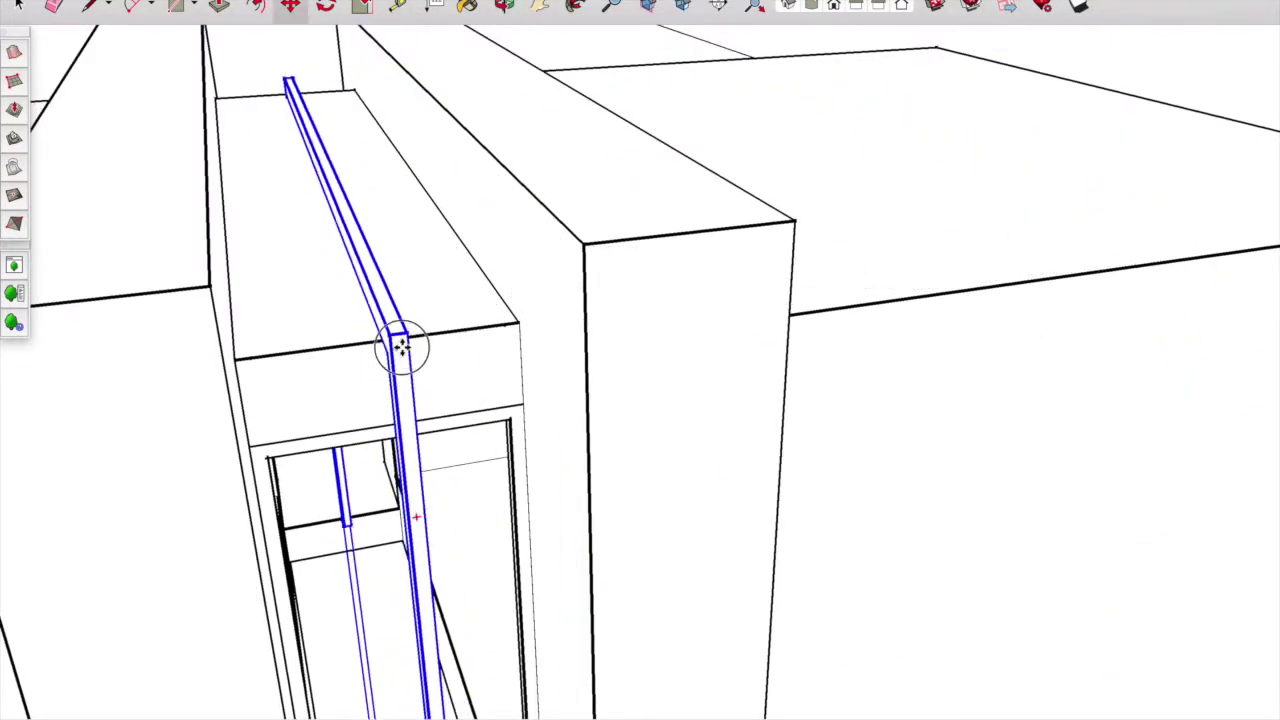
pyautogui.scroll(3, 400, 349)
pyautogui.moveTo(491, 366)
pyautogui.mouseDown(button='middle')
pyautogui.moveTo(614, 186)
pyautogui.moveTo(500, 380)
pyautogui.moveTo(86, 500)
pyautogui.moveTo(149, 486)
pyautogui.mouseUp(button='middle')
pyautogui.scroll(3, 149, 486)
pyautogui.scroll(-3, 337, 311)
# - Copy the right post and array it with x8 into a row of boards
pyautogui.moveTo(337, 311)
pyautogui.mouseDown(button='middle')
pyautogui.moveTo(529, 300)
pyautogui.moveTo(309, 80)
pyautogui.moveTo(385, 263)
pyautogui.moveTo(923, 314)
pyautogui.moveTo(702, 258)
pyautogui.moveTo(729, 423)
pyautogui.moveTo(303, 423)
pyautogui.moveTo(457, 451)
pyautogui.moveTo(307, 638)
pyautogui.moveTo(806, 451)
pyautogui.mouseUp(button='middle')
pyautogui.click(923, 314)
pyautogui.write('x8')
pyautogui.press('Return')
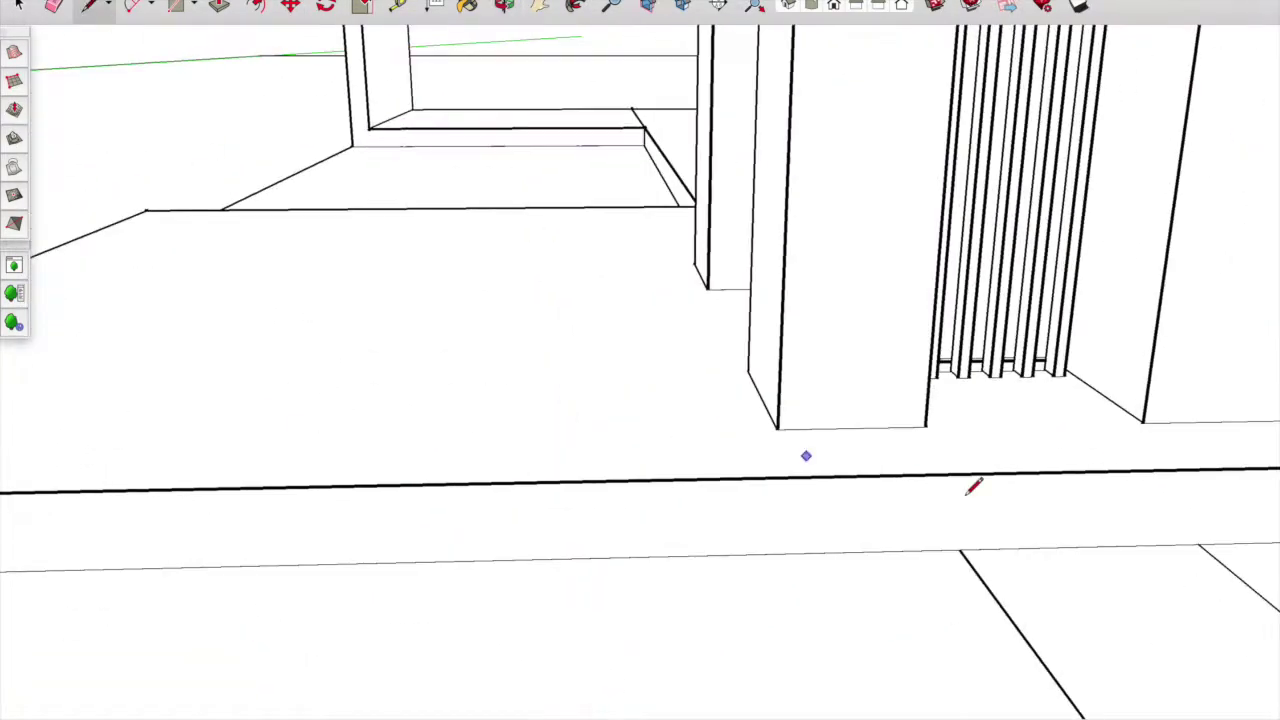
# - Split the platform's front face and push the lower strip out as a step
pyautogui.scroll(-2, 806, 451)
pyautogui.click(1004, 518)
pyautogui.click(208, 522)
pyautogui.press('p')
pyautogui.moveTo(663, 520); pyautogui.dragTo(668, 541)
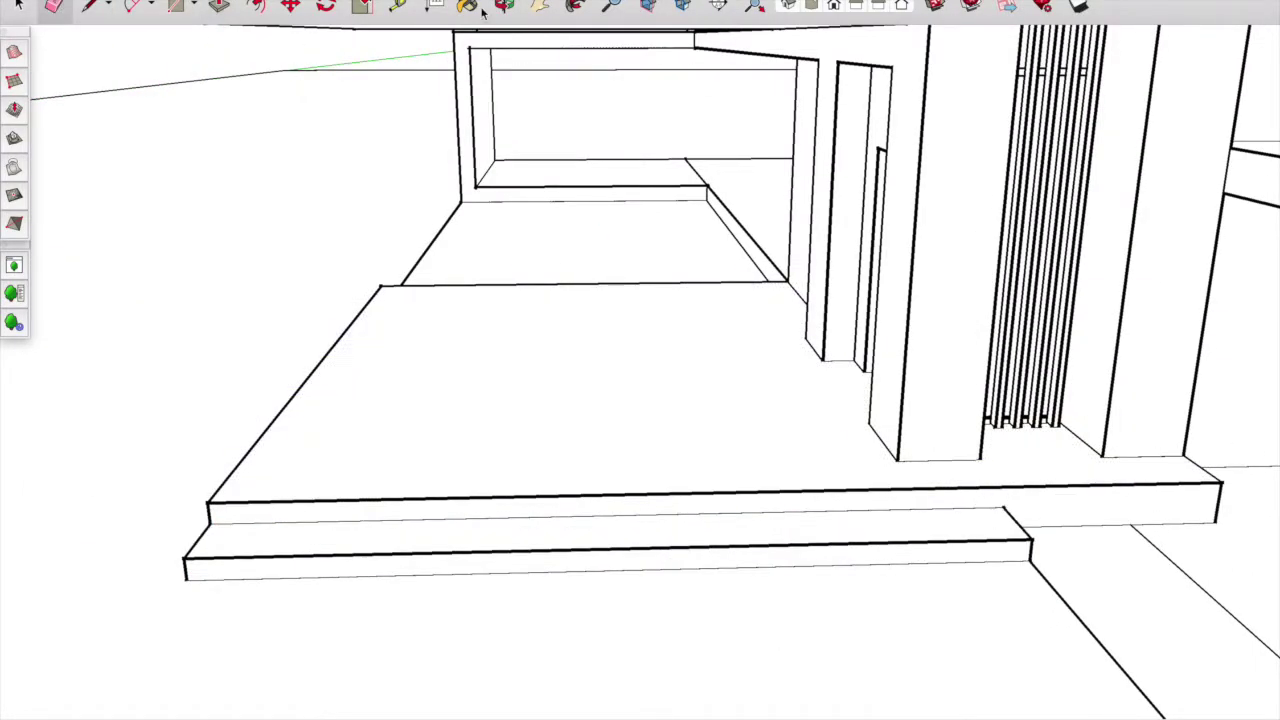
# - Draw a line along the floor from the wall's base corner
pyautogui.press('l')
pyautogui.scroll(3, 791, 240)
pyautogui.click(720, 335)
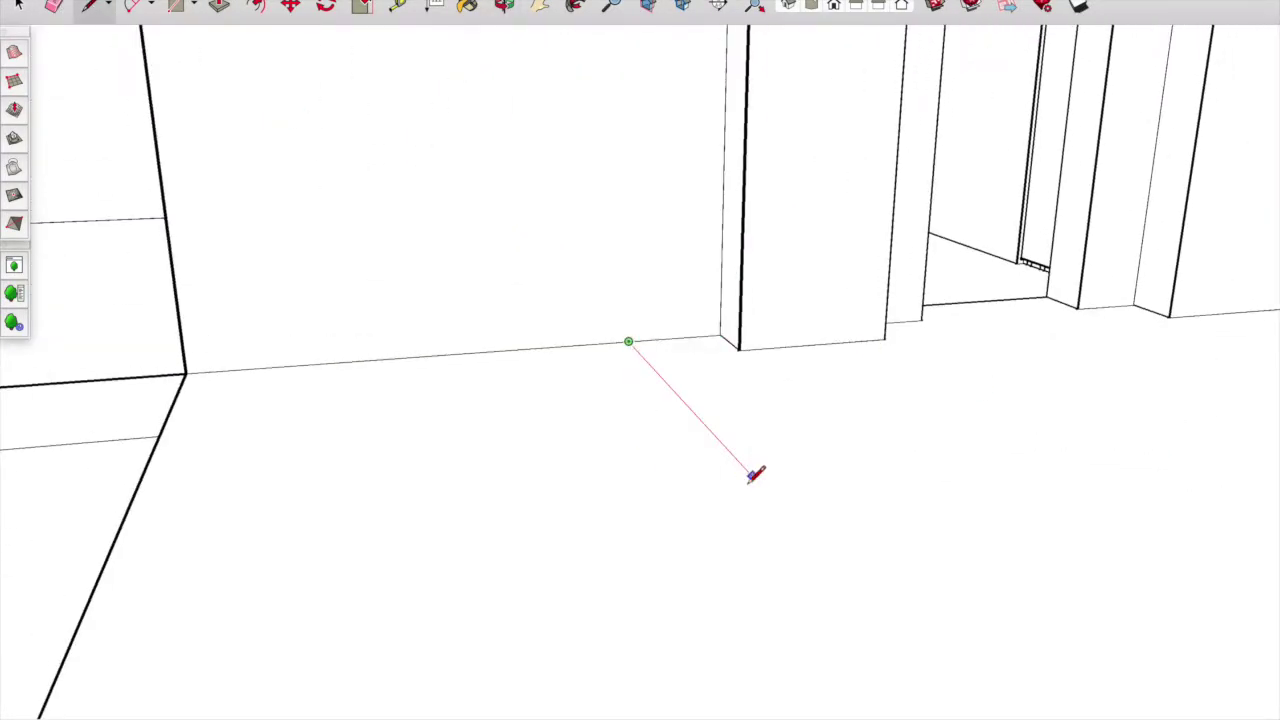
pyautogui.scroll(-5, 752, 476)
pyautogui.click(925, 522)
pyautogui.moveTo(349, 337)
pyautogui.mouseDown(button='middle')
pyautogui.moveTo(306, 377)
pyautogui.moveTo(368, 209)
pyautogui.mouseUp(button='middle')
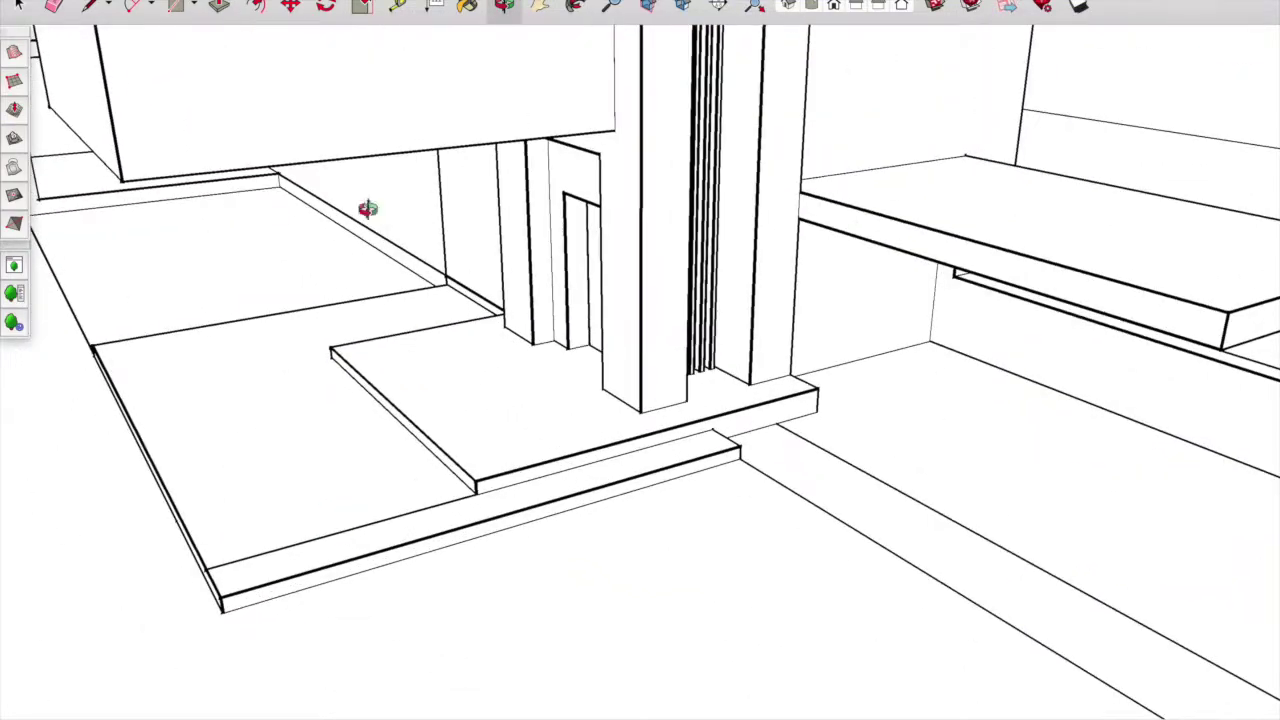
pyautogui.scroll(-5, 479, 73)
pyautogui.moveTo(479, 73); pyautogui.dragTo(345, 409, button='middle')
pyautogui.moveTo(468, 205); pyautogui.dragTo(200, 63)
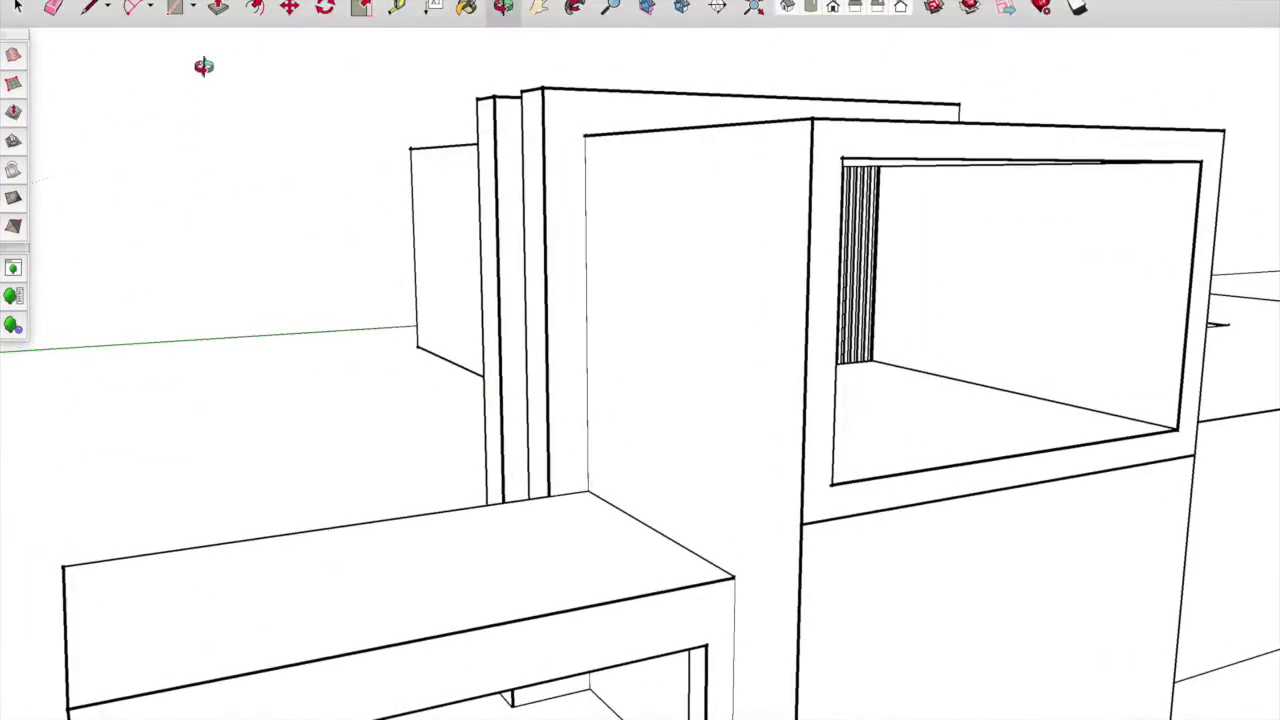
pyautogui.moveTo(834, 480)
pyautogui.mouseDown()
pyautogui.moveTo(409, 346)
pyautogui.moveTo(499, 395)
pyautogui.moveTo(277, 40)
pyautogui.moveTo(386, 48)
pyautogui.moveTo(648, 466)
pyautogui.mouseUp()
pyautogui.scroll(5, 648, 466)
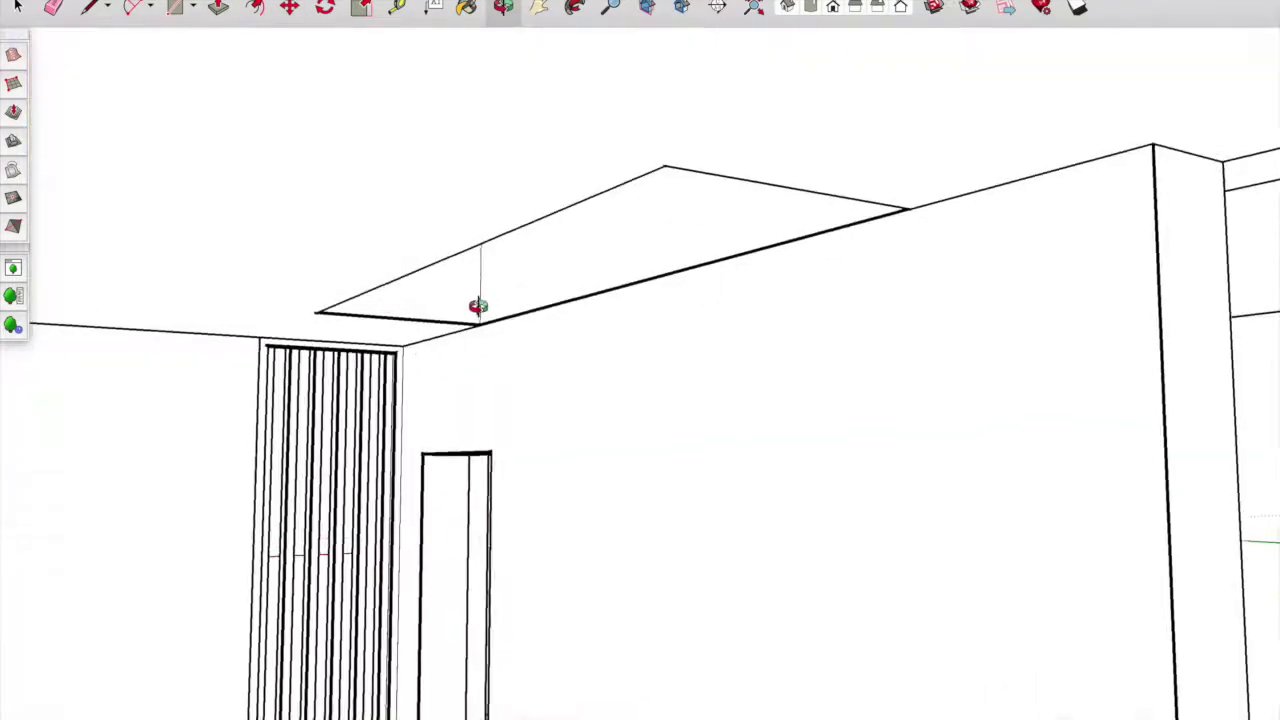
# - Extrude the first tread bar and draw a vertical edge down from the ceiling opening
pyautogui.press('l')
pyautogui.scroll(2, 209, 289)
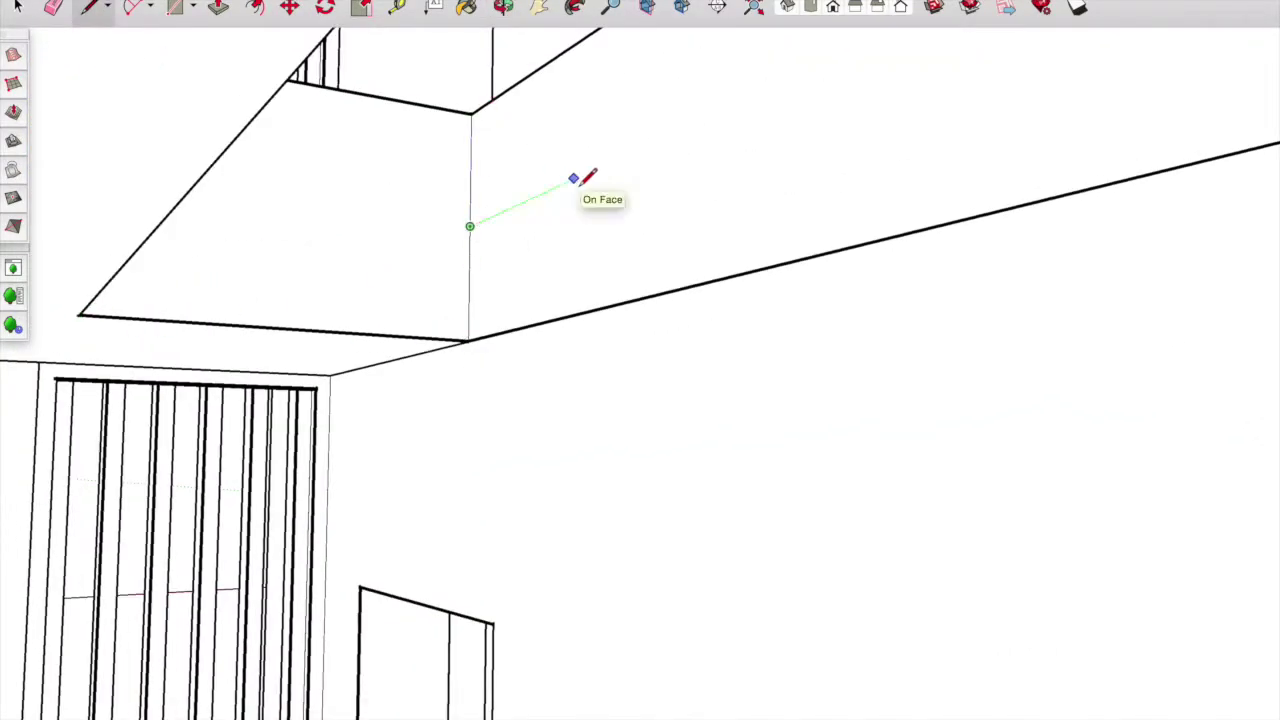
pyautogui.press('p')
pyautogui.click(455, 205)
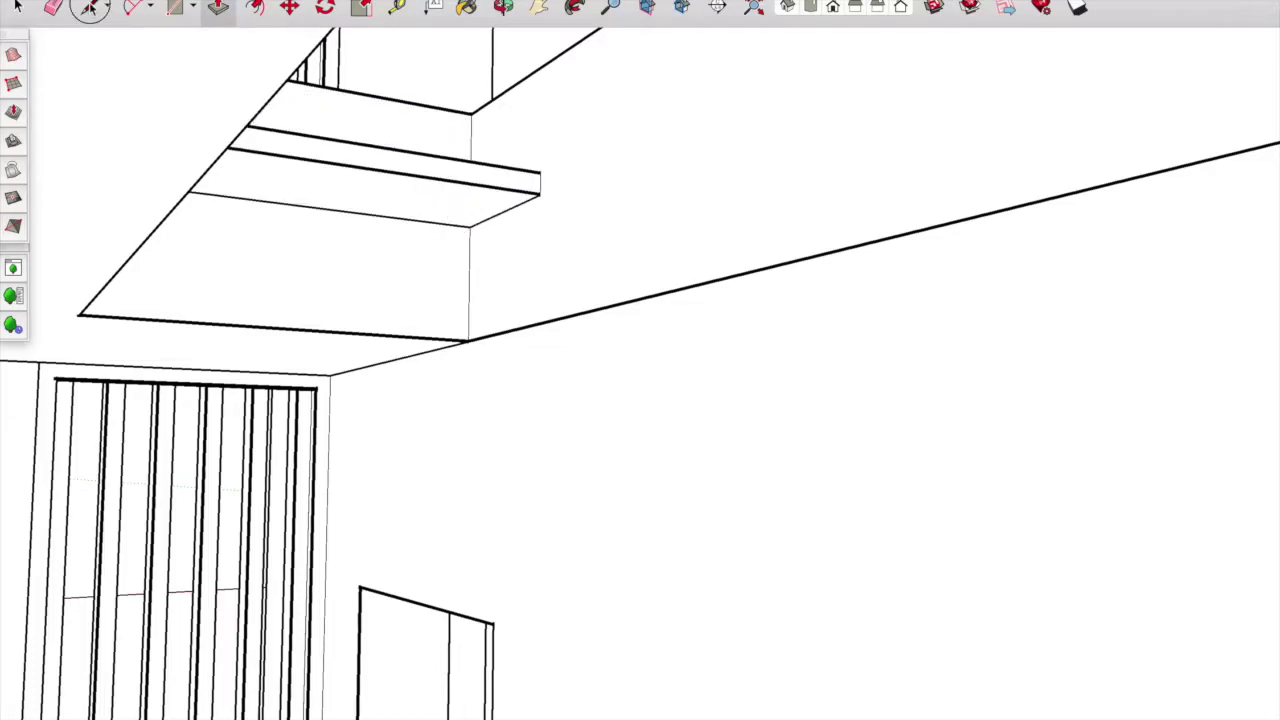
pyautogui.press('space')
pyautogui.hotkey('ctrl', 'z')
pyautogui.click(582, 313)
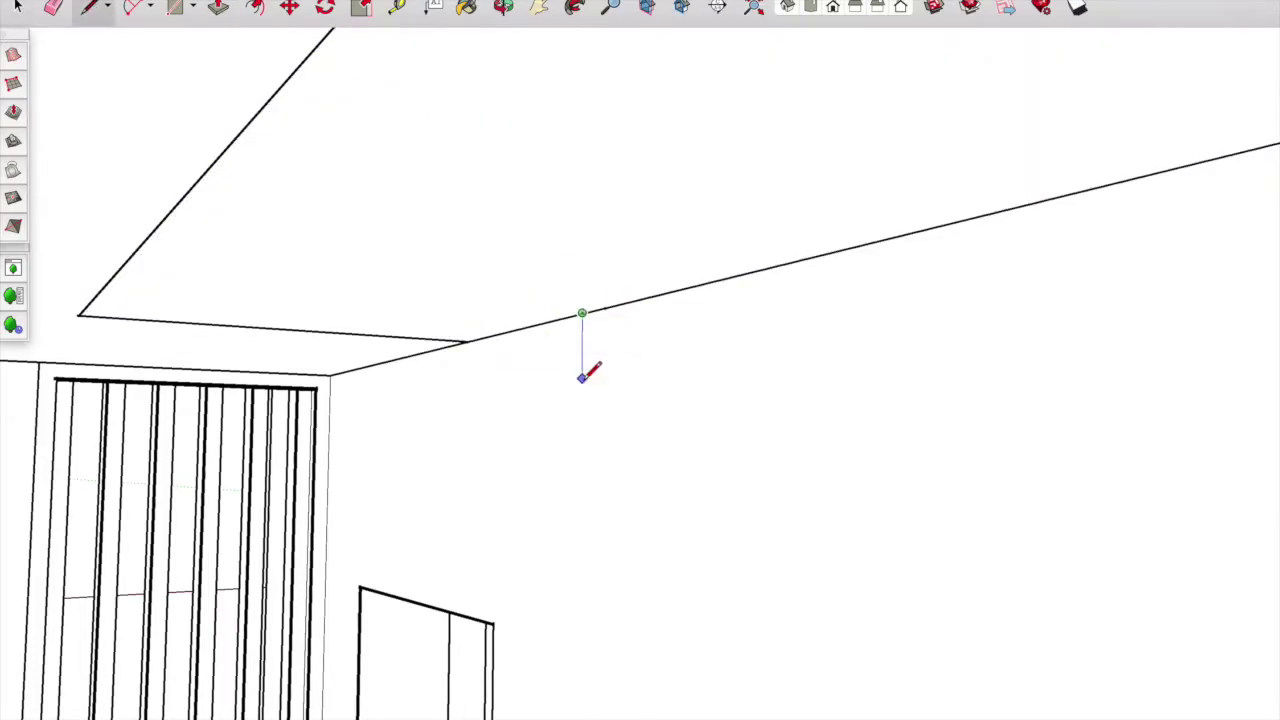
pyautogui.click(582, 425)
pyautogui.press('space')
# - Outline the upper tread boxes and risers stepping down from the ceiling
pyautogui.moveTo(587, 345)
pyautogui.mouseDown(button='middle')
pyautogui.moveTo(634, 443)
pyautogui.moveTo(563, 457)
pyautogui.moveTo(663, 157)
pyautogui.moveTo(587, 383)
pyautogui.mouseUp(button='middle')
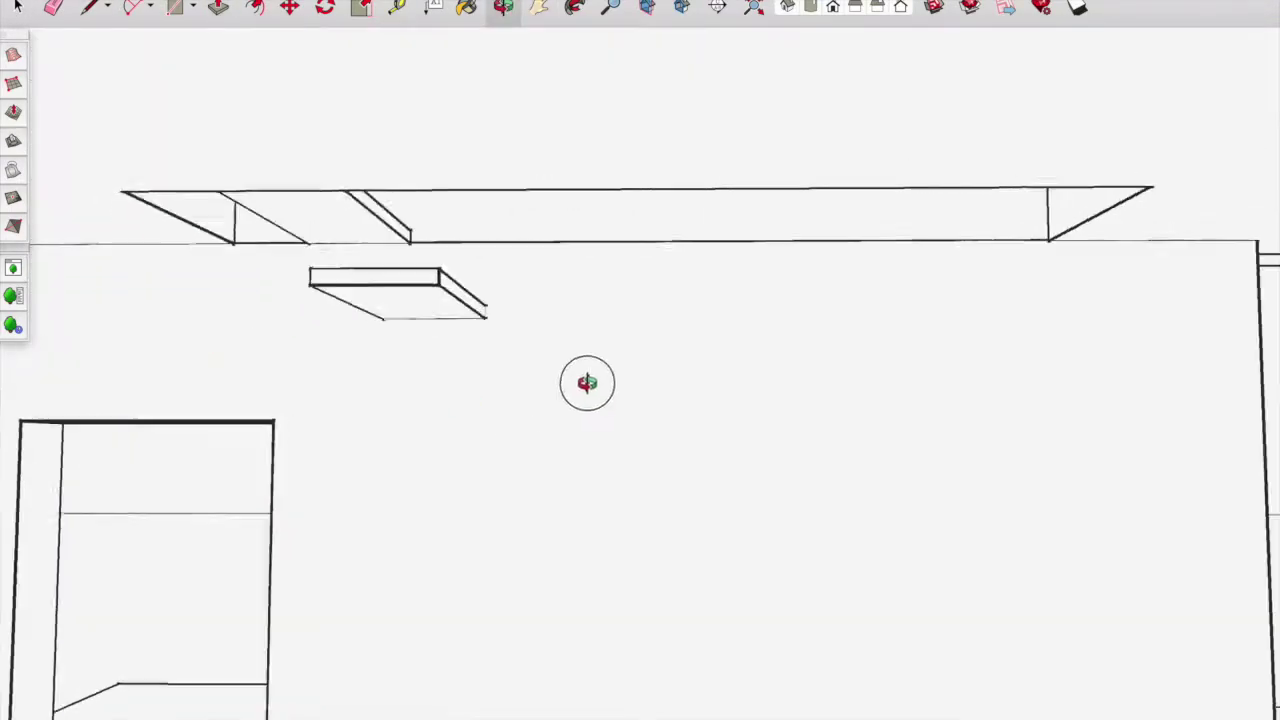
pyautogui.scroll(3, 490, 320)
pyautogui.press('l')
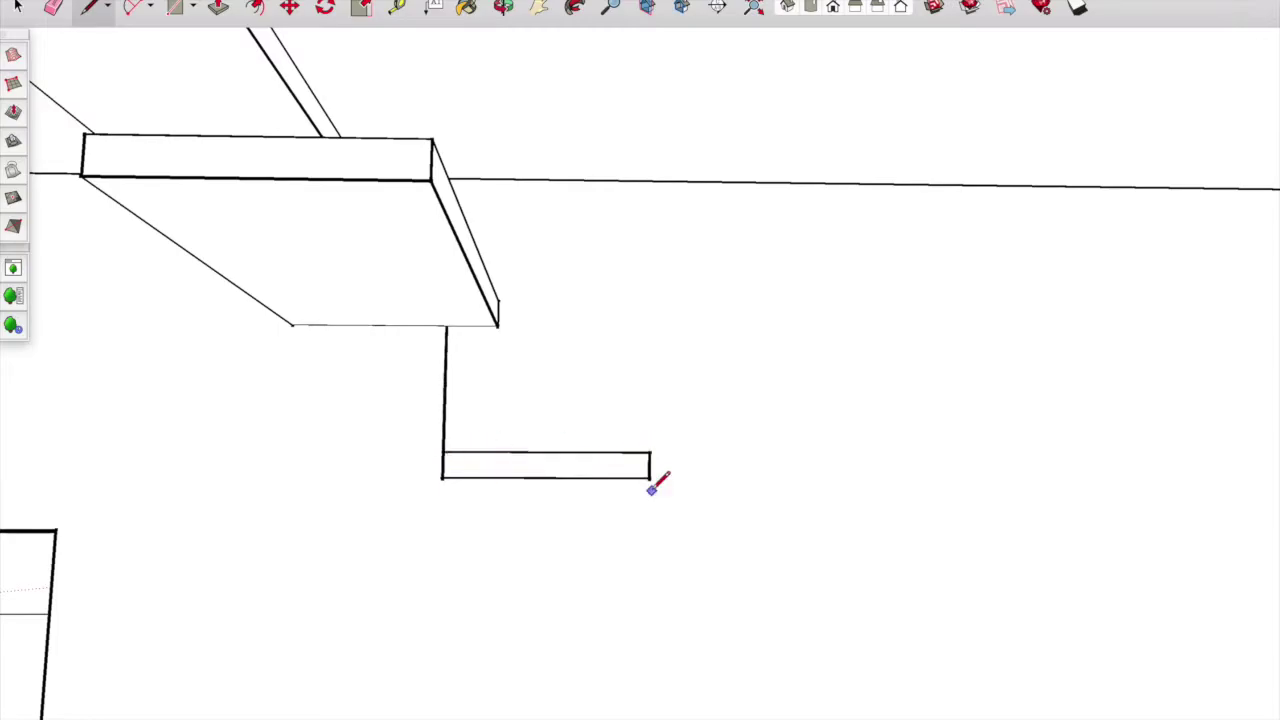
pyautogui.click(597, 609)
pyautogui.keyDown('shift'); pyautogui.moveTo(454, 292); pyautogui.dragTo(112, 30, button='middle'); pyautogui.keyUp('shift')
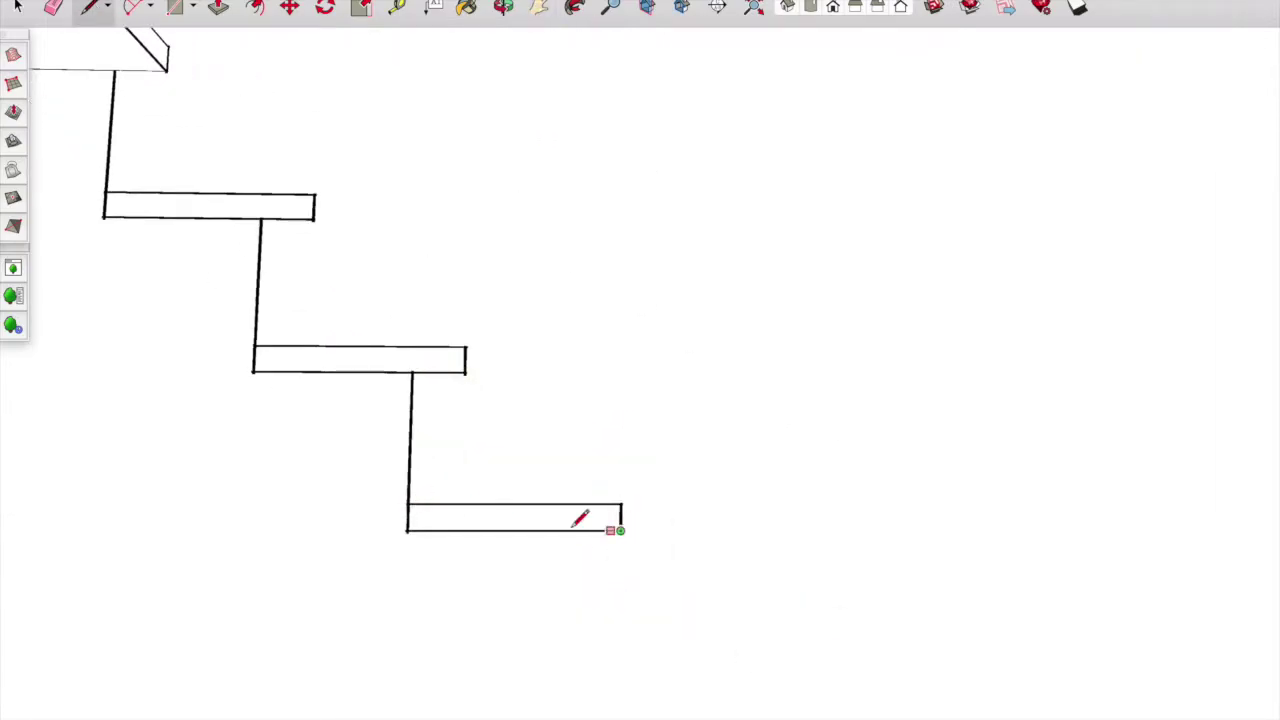
pyautogui.click(568, 530)
pyautogui.click(566, 694)
pyautogui.click(567, 666)
pyautogui.keyDown('shift'); pyautogui.moveTo(567, 662); pyautogui.dragTo(339, 111, button='middle'); pyautogui.keyUp('shift')
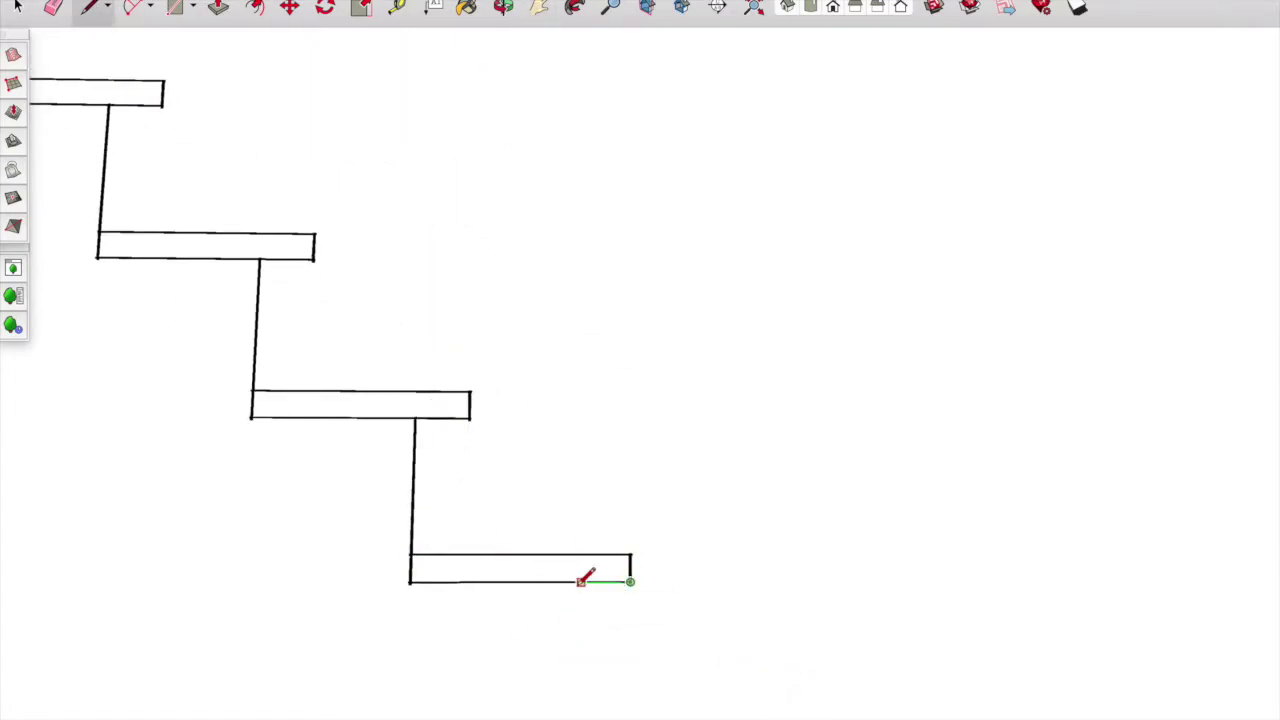
pyautogui.scroll(-3, 575, 670)
pyautogui.click(563, 657)
# - Add the lower treads, then erase the riser edges to leave floating treads
pyautogui.click(671, 651)
pyautogui.click(671, 634)
pyautogui.click(517, 634)
pyautogui.keyDown('shift'); pyautogui.moveTo(523, 634); pyautogui.dragTo(360, 488, button='middle'); pyautogui.keyUp('shift')
pyautogui.click(467, 625)
pyautogui.click(625, 625)
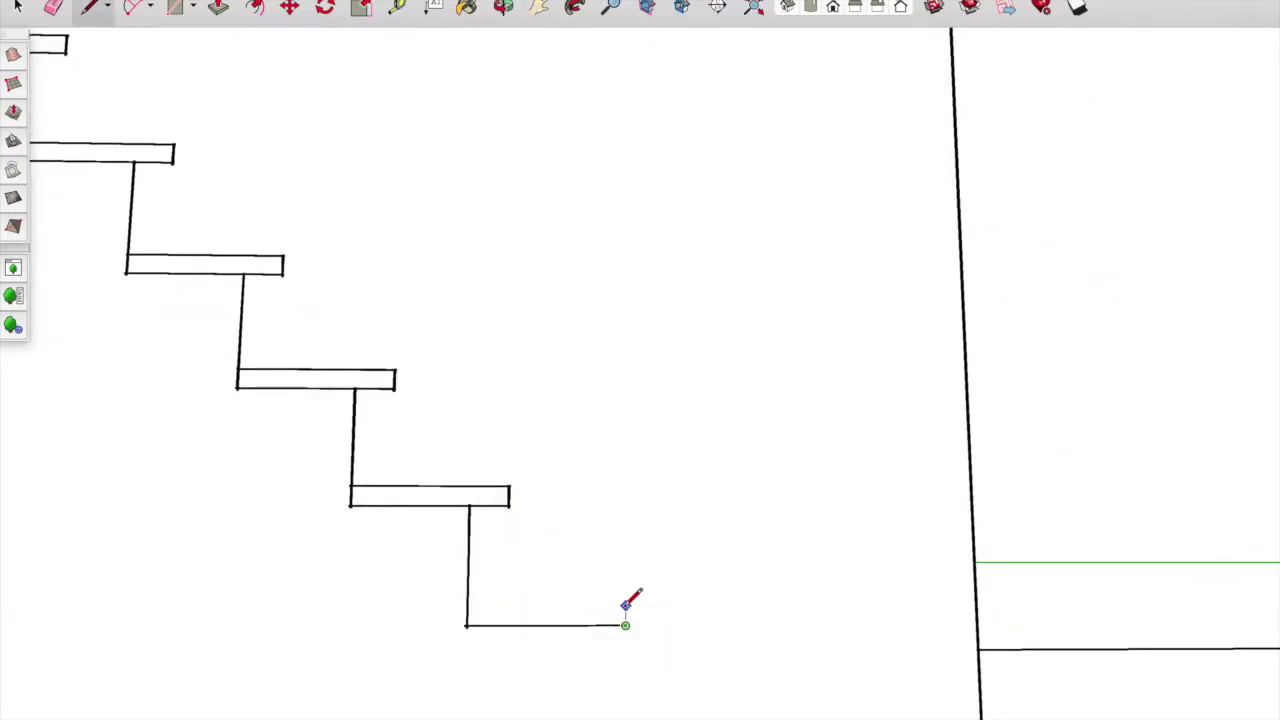
pyautogui.scroll(-2, 529, 326)
pyautogui.scroll(3, 570, 505)
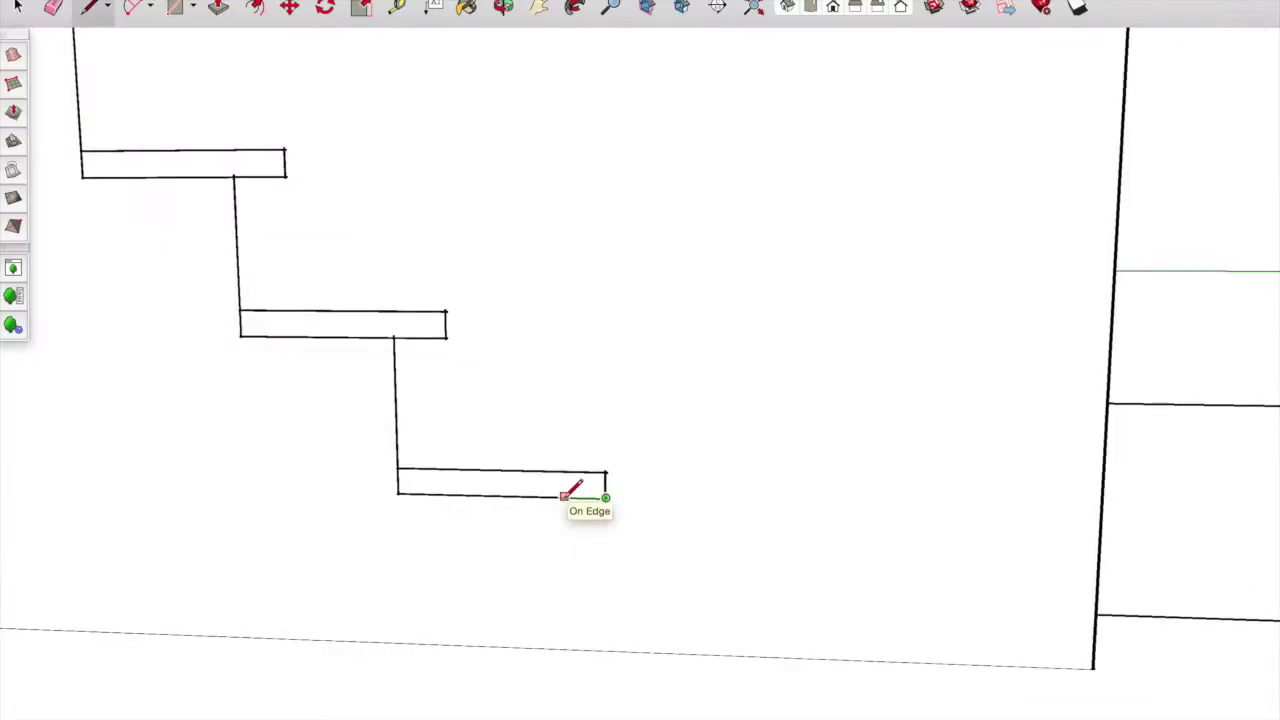
pyautogui.scroll(-3, 555, 617)
pyautogui.press('e')
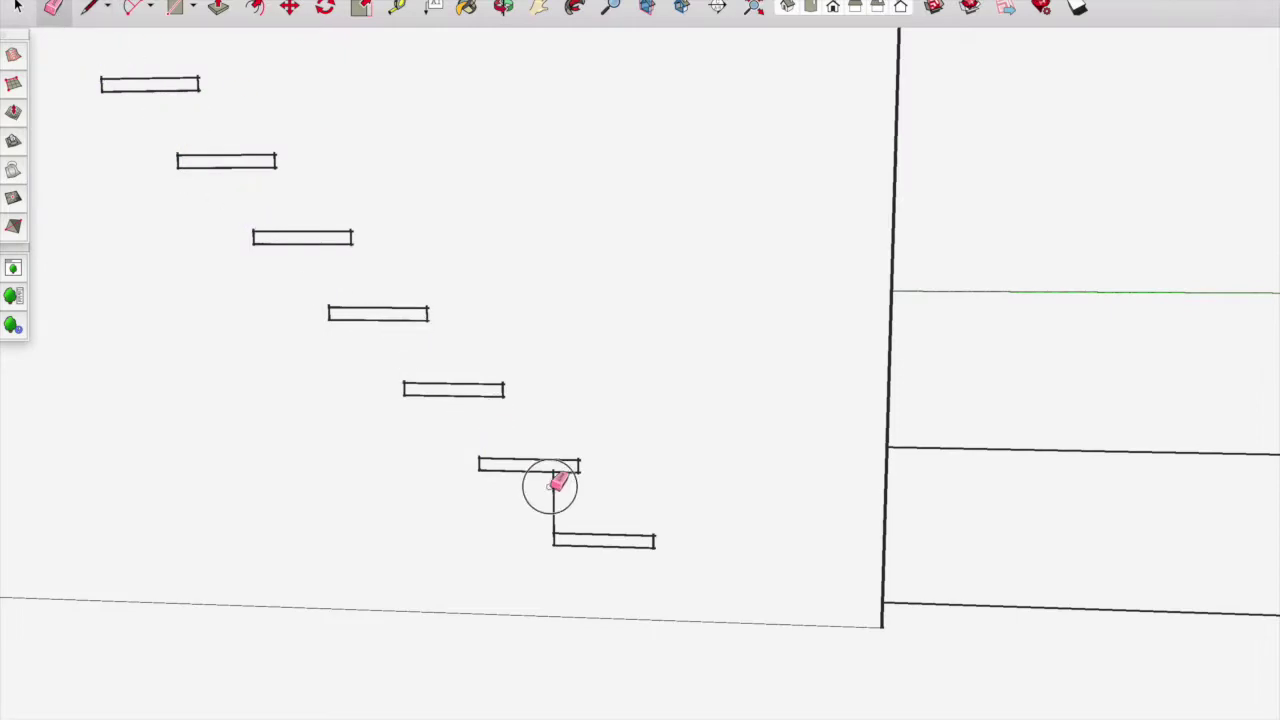
pyautogui.click(553, 487)
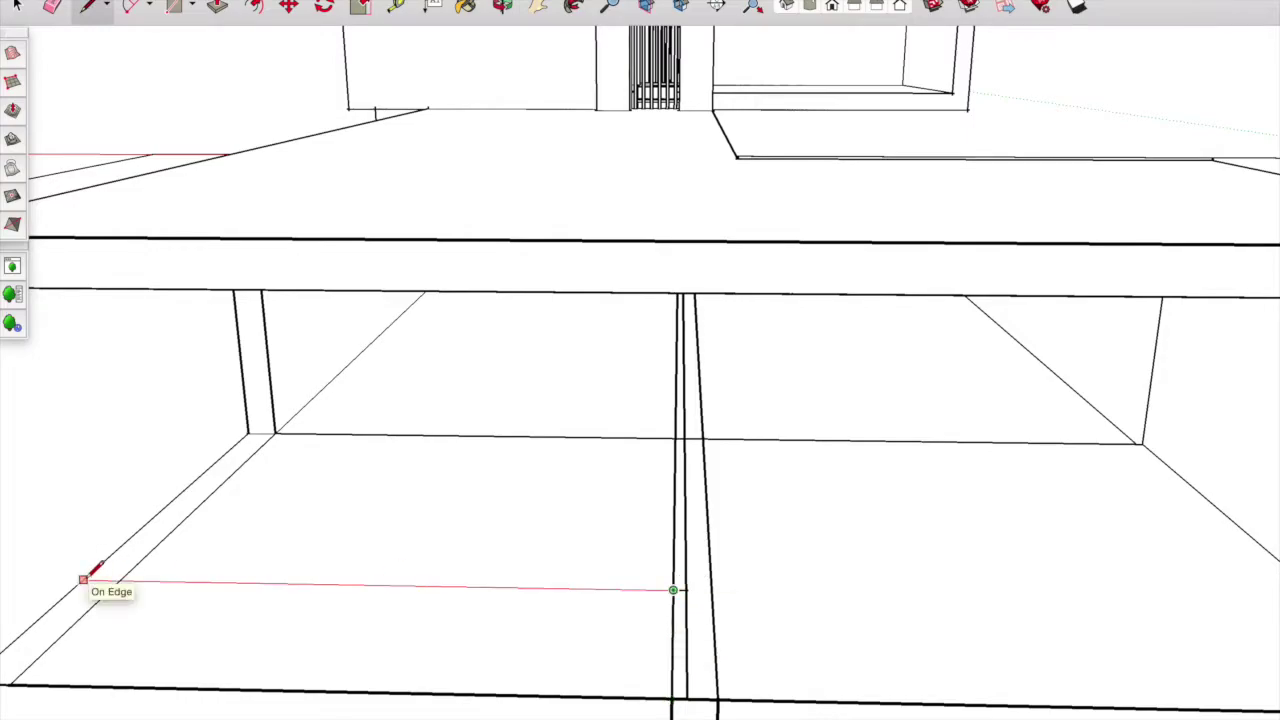
# - Finish the lines across the floor, along the edge and along the ceiling edge
pyautogui.click(84, 578)
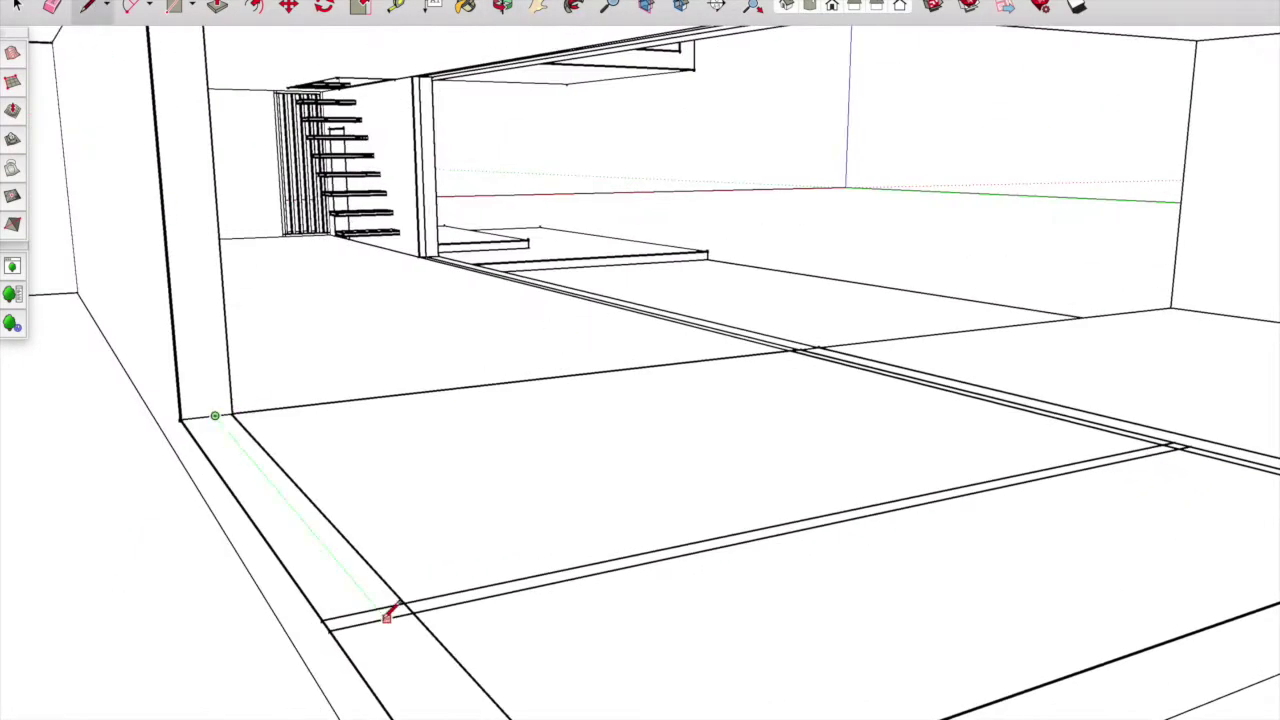
pyautogui.click(387, 615)
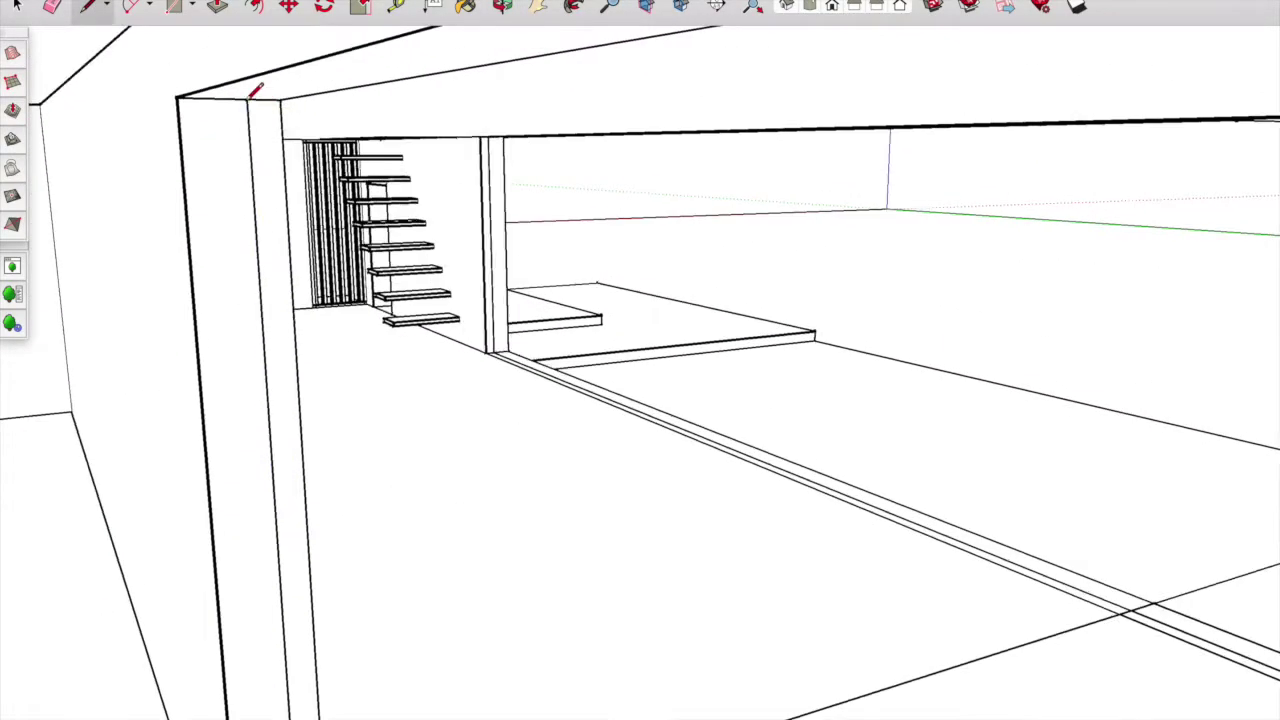
pyautogui.moveTo(523, 134); pyautogui.dragTo(520, 126, button='middle')
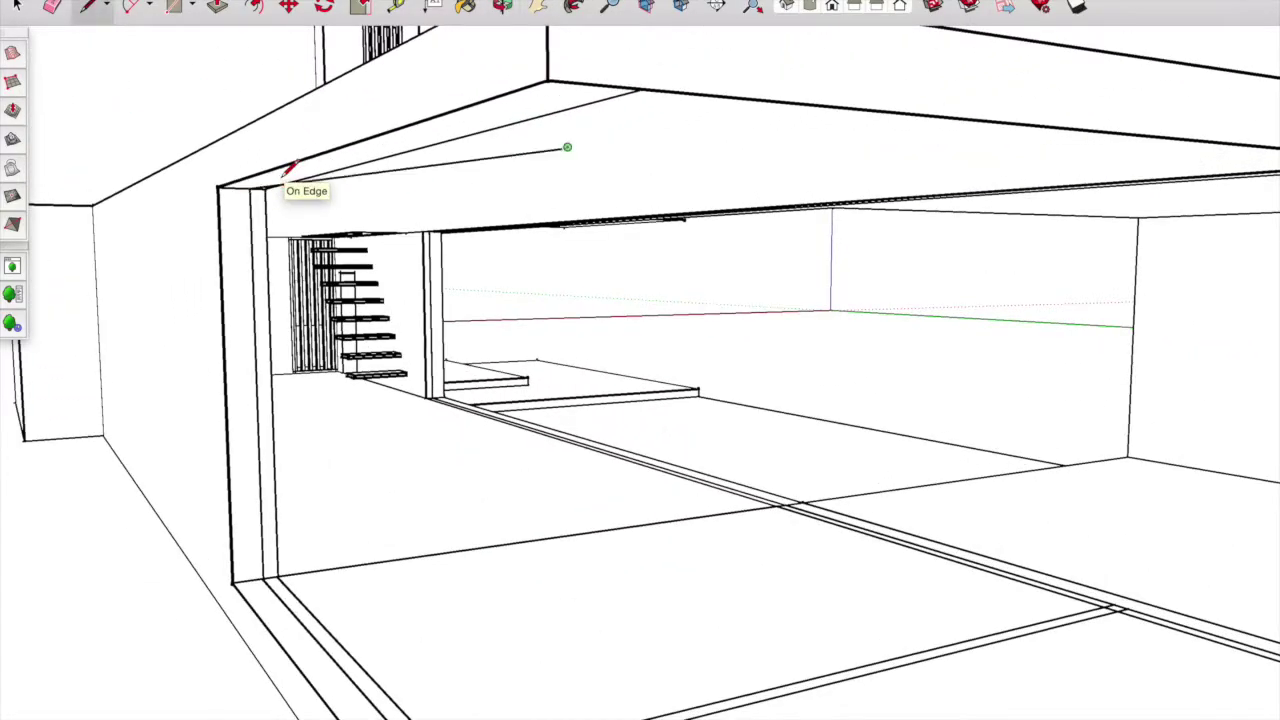
pyautogui.click(1167, 181)
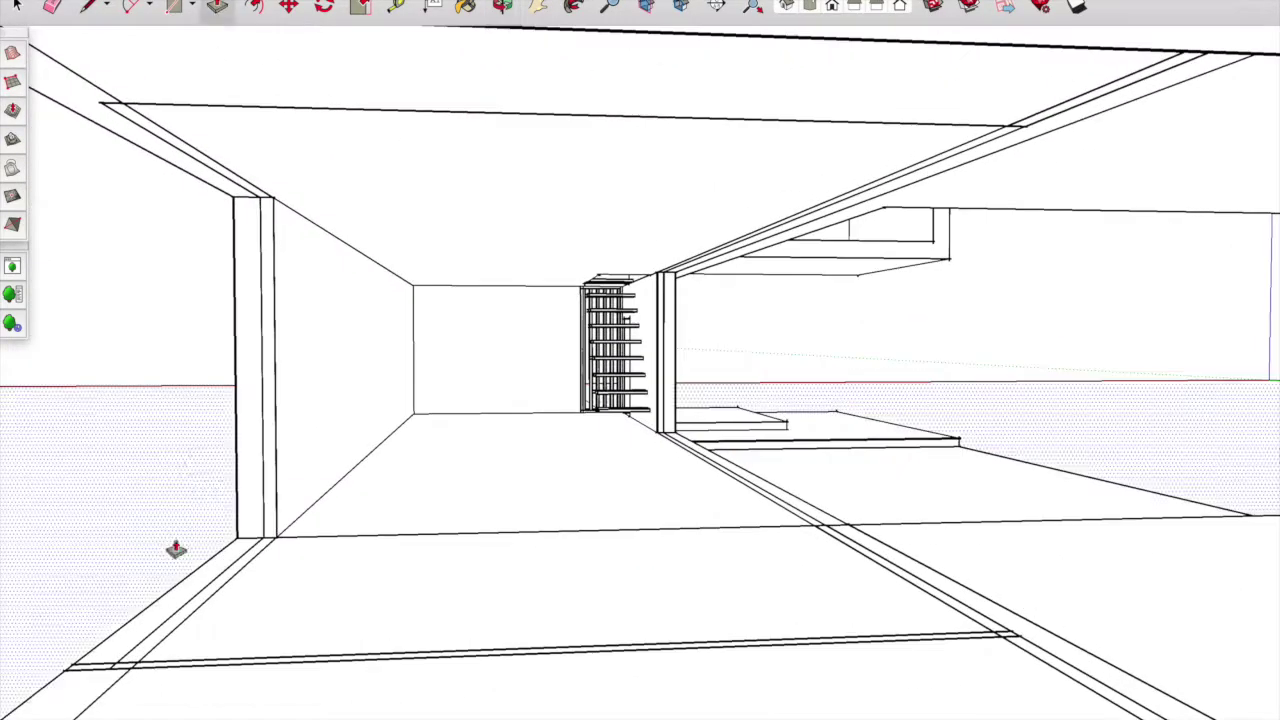
pyautogui.moveTo(993, 603)
pyautogui.mouseDown(button='middle')
pyautogui.moveTo(1006, 594)
pyautogui.moveTo(386, 266)
pyautogui.moveTo(489, 314)
pyautogui.moveTo(586, 114)
pyautogui.moveTo(126, 194)
pyautogui.moveTo(546, 237)
pyautogui.moveTo(266, 554)
pyautogui.moveTo(337, 606)
pyautogui.mouseUp(button='middle')
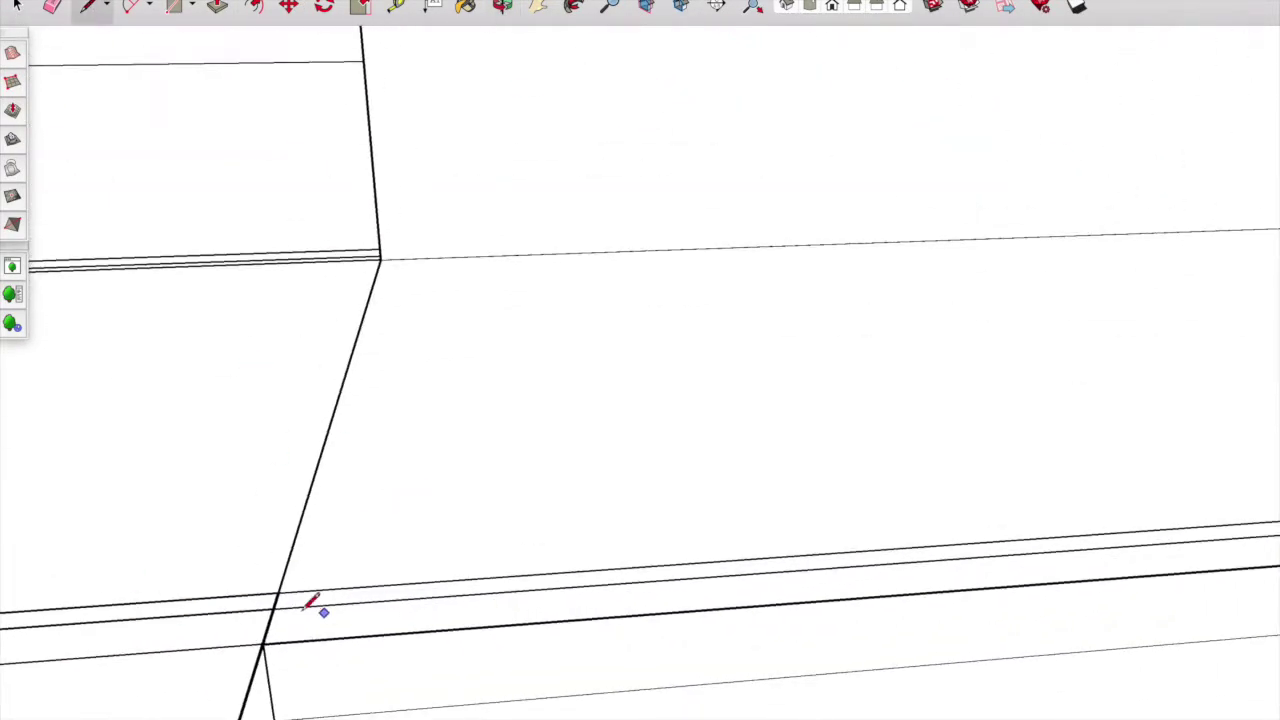
pyautogui.moveTo(248, 595)
pyautogui.mouseDown(button='middle')
pyautogui.moveTo(414, 77)
pyautogui.moveTo(551, 500)
pyautogui.moveTo(651, 643)
pyautogui.moveTo(196, 428)
pyautogui.moveTo(566, 251)
pyautogui.mouseUp(button='middle')
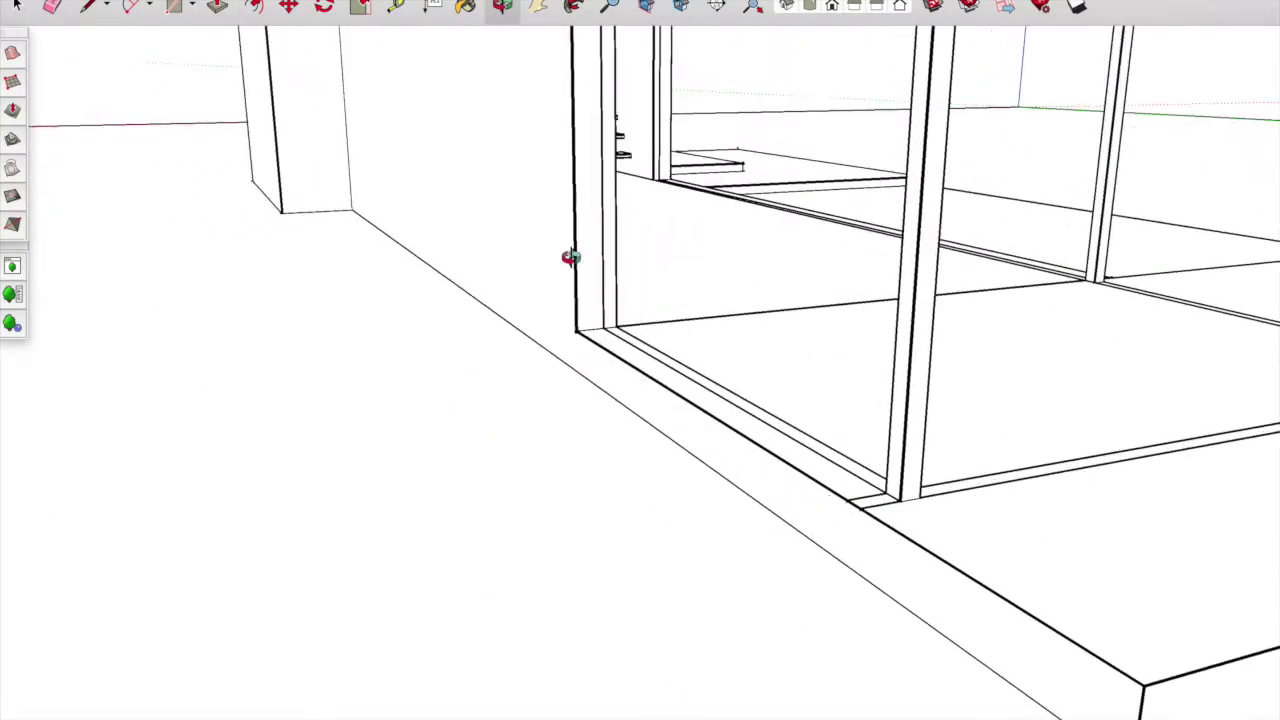
# - Erase the upper-left roof edges of the glass box
pyautogui.press('e')
pyautogui.moveTo(871, 500)
pyautogui.mouseDown(button='middle')
pyautogui.moveTo(663, 527)
pyautogui.moveTo(497, 244)
pyautogui.mouseUp(button='middle')
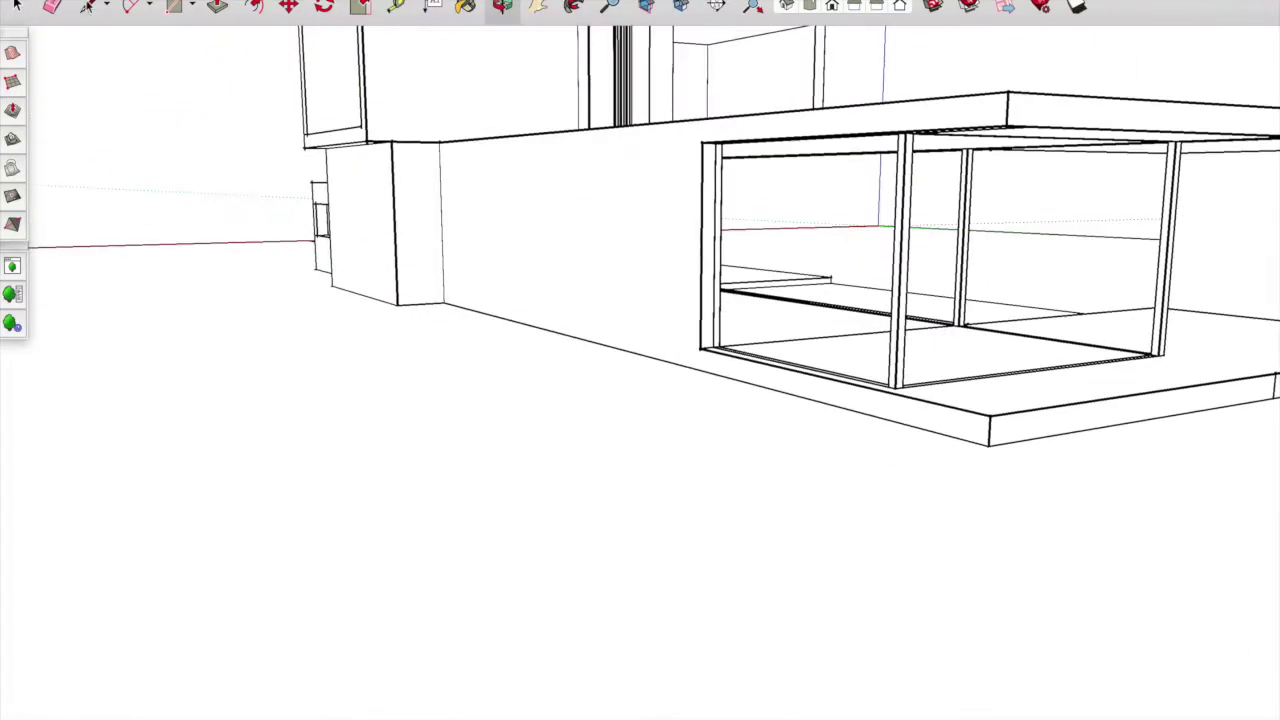
pyautogui.moveTo(648, 143)
pyautogui.mouseDown(button='middle')
pyautogui.moveTo(592, 137)
pyautogui.moveTo(509, 229)
pyautogui.moveTo(443, 91)
pyautogui.moveTo(507, 52)
pyautogui.mouseUp(button='middle')
pyautogui.moveTo(507, 52); pyautogui.dragTo(945, 72)
pyautogui.moveTo(950, 60)
pyautogui.mouseDown(button='middle')
pyautogui.moveTo(614, 249)
pyautogui.moveTo(414, 337)
pyautogui.moveTo(526, 191)
pyautogui.moveTo(247, 78)
pyautogui.mouseUp(button='middle')
pyautogui.moveTo(1004, 77)
pyautogui.mouseDown(button='middle')
pyautogui.moveTo(534, 134)
pyautogui.moveTo(611, 540)
pyautogui.moveTo(742, 448)
pyautogui.mouseUp(button='middle')
# - Pull the bottom step out and repeat the pull to deepen the upper entrance step
pyautogui.press('l')
pyautogui.moveTo(790, 497)
pyautogui.mouseDown(button='middle')
pyautogui.moveTo(557, 654)
pyautogui.moveTo(648, 585)
pyautogui.mouseUp(button='middle')
pyautogui.scroll(5, 840, 668)
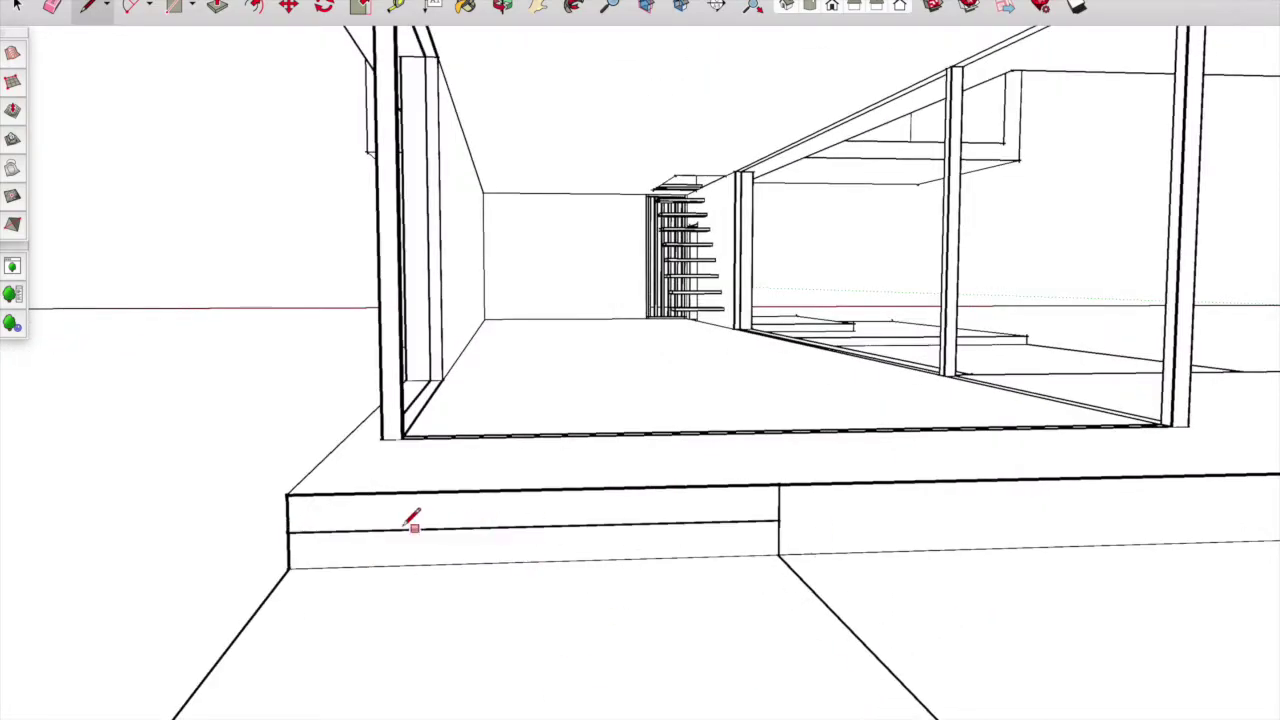
pyautogui.scroll(-5, 891, 508)
pyautogui.scroll(5, 891, 508)
pyautogui.press('p')
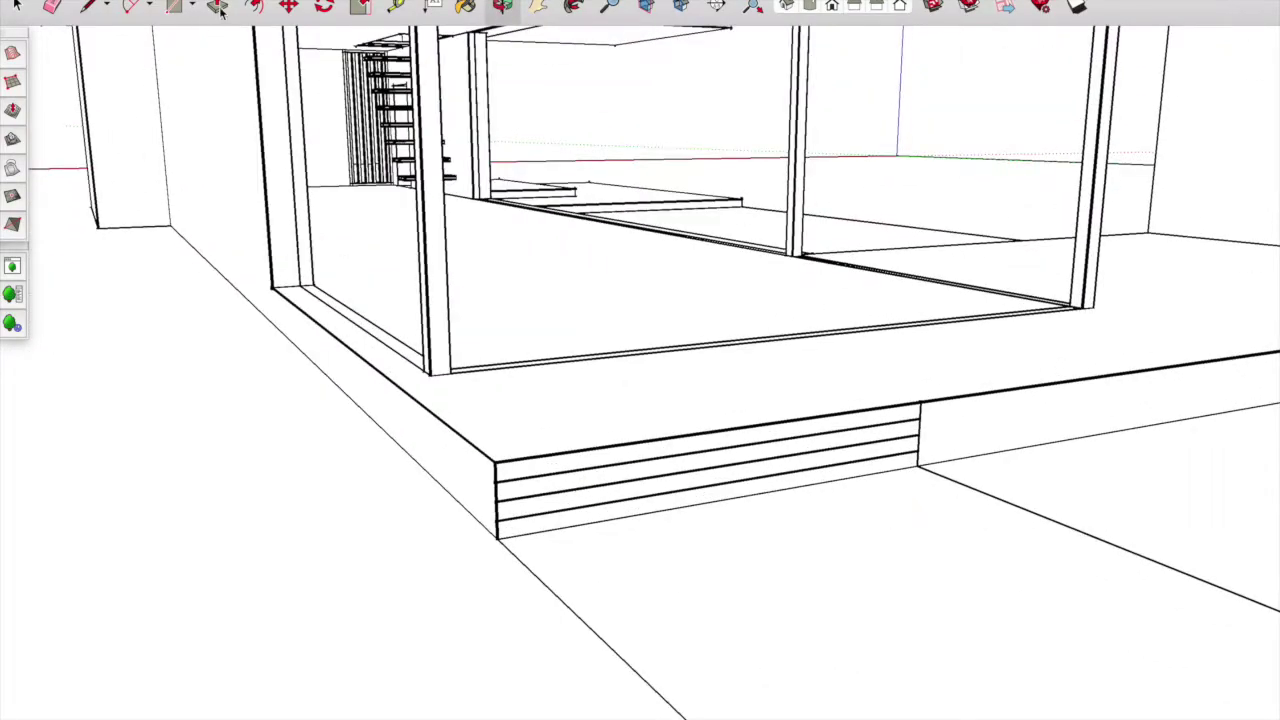
pyautogui.click(680, 503)
pyautogui.doubleClick(684, 503)
pyautogui.press('l')
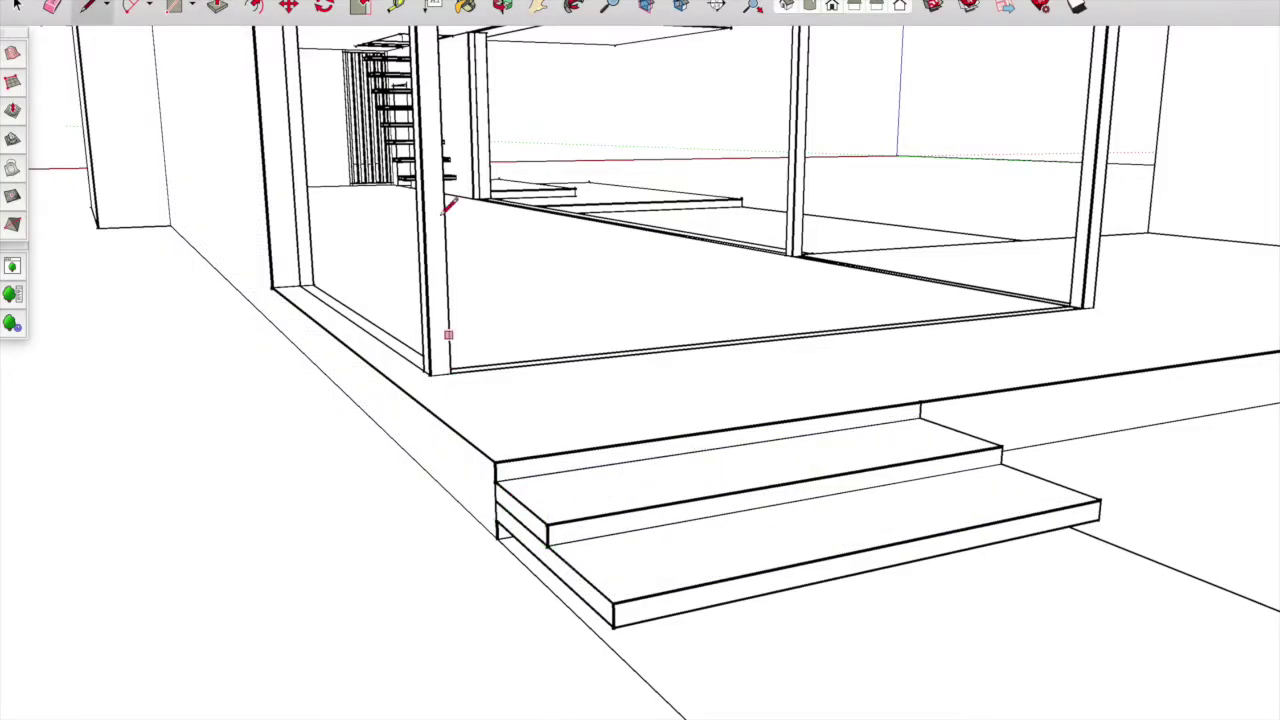
pyautogui.moveTo(524, 513)
pyautogui.mouseDown(button='middle')
pyautogui.moveTo(508, 528)
pyautogui.moveTo(528, 297)
pyautogui.moveTo(944, 220)
pyautogui.mouseUp(button='middle')
pyautogui.scroll(-5, 944, 220)
pyautogui.click(717, 6)
pyautogui.click(651, 77)
pyautogui.scroll(8, 1176, 484)
pyautogui.moveTo(1176, 484); pyautogui.dragTo(994, 94, button='middle')
pyautogui.scroll(3, 853, 153)
# - Remove the wall's front edge and face beside the stepped blocks
pyautogui.moveTo(920, 130)
pyautogui.mouseDown(button='middle')
pyautogui.moveTo(914, 271)
pyautogui.moveTo(143, 481)
pyautogui.mouseUp(button='middle')
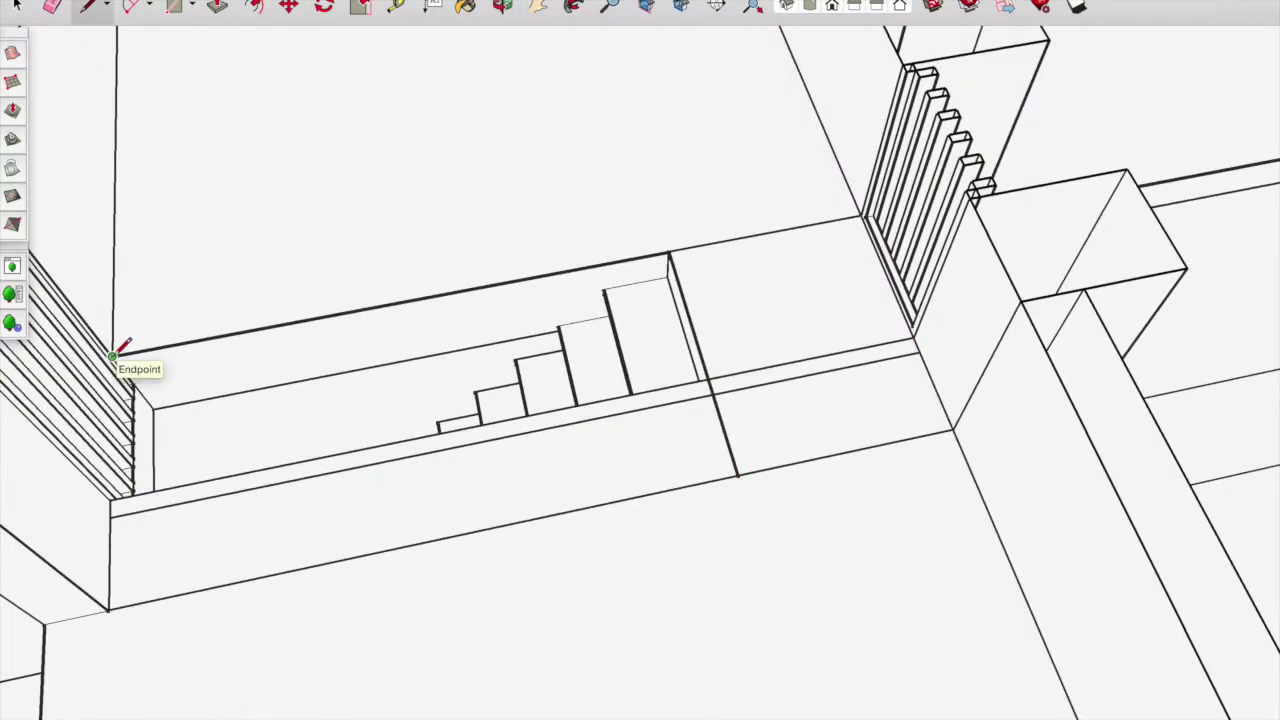
pyautogui.scroll(3, 113, 355)
pyautogui.click(113, 355)
pyautogui.scroll(-3, 114, 320)
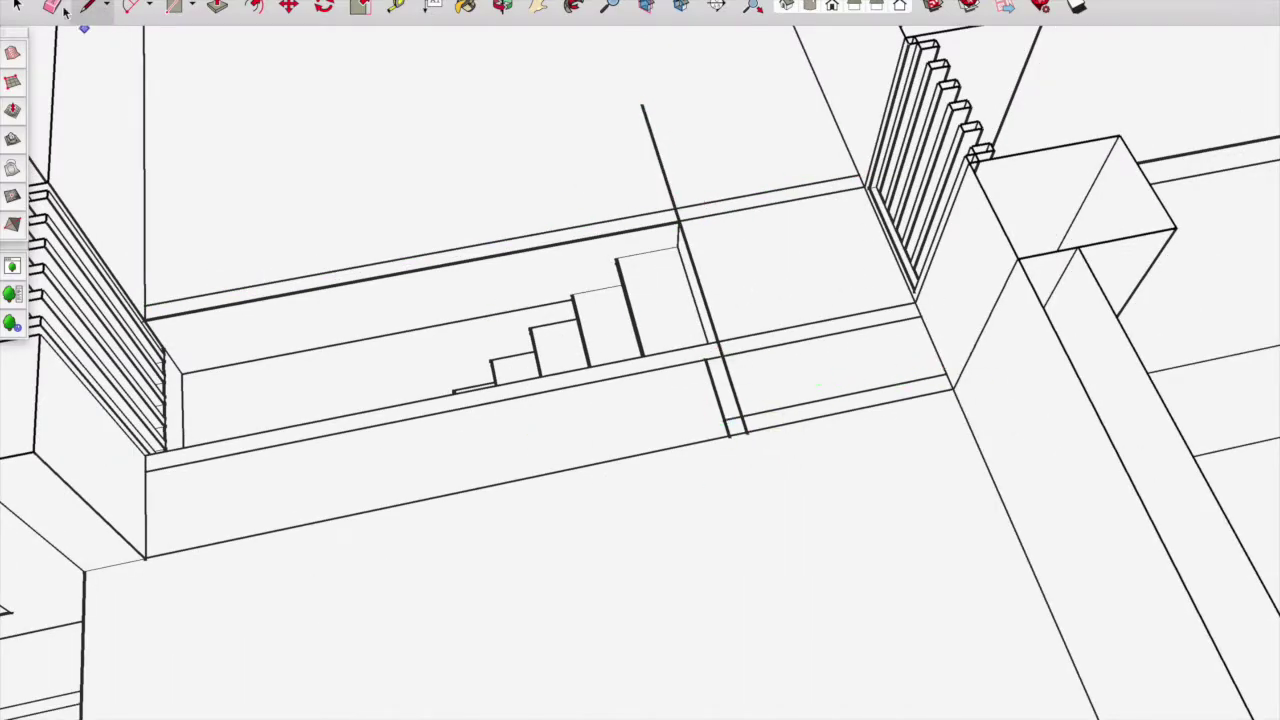
pyautogui.click(655, 452)
pyautogui.press('p')
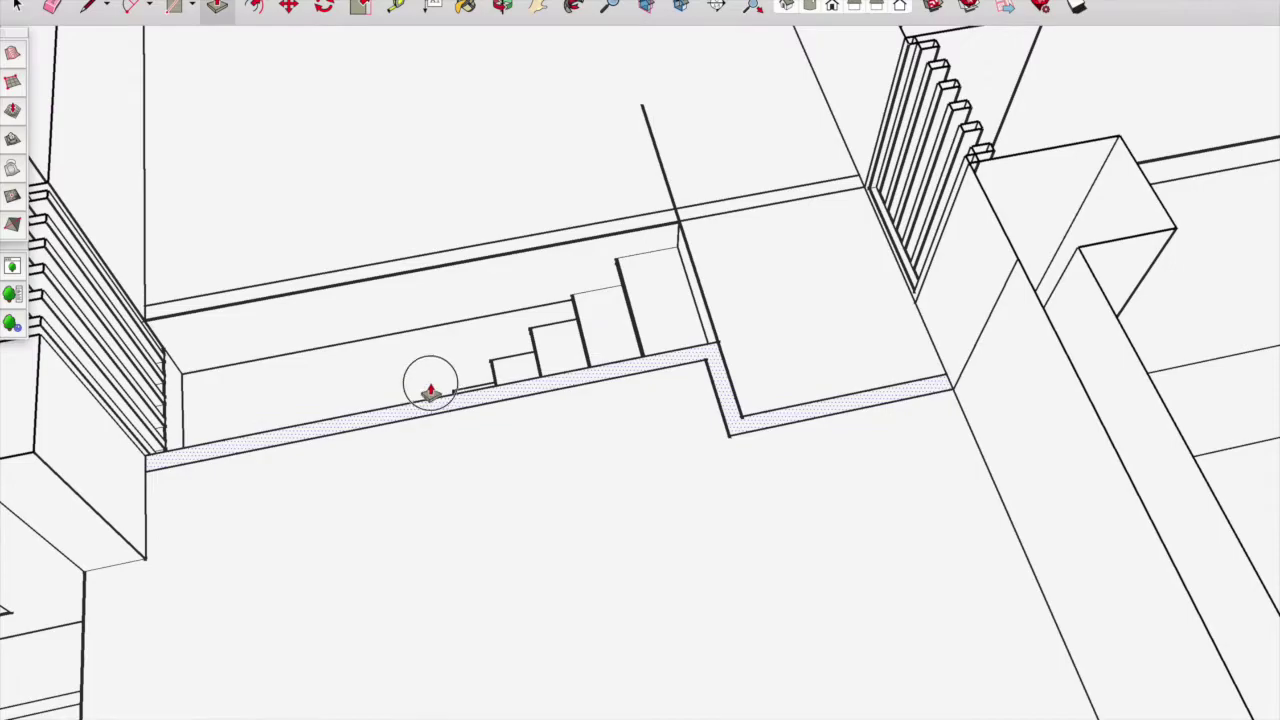
# - Draw a new dividing edge down the wall
pyautogui.moveTo(430, 390); pyautogui.dragTo(141, 20, button='middle')
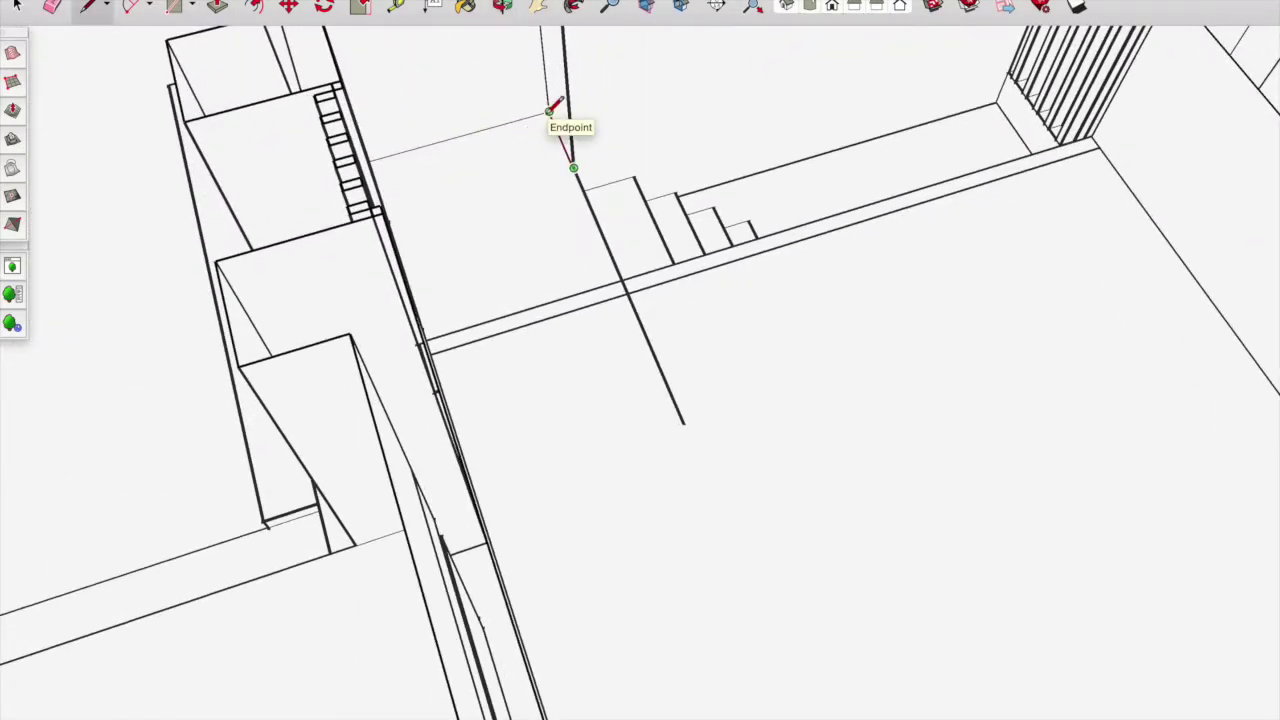
pyautogui.click(643, 289)
pyautogui.click(664, 380)
pyautogui.scroll(3, 660, 382)
# - Erase the two stray parallel wall edges and review the whole structure
pyautogui.press('e')
pyautogui.moveTo(588, 192); pyautogui.dragTo(613, 216)
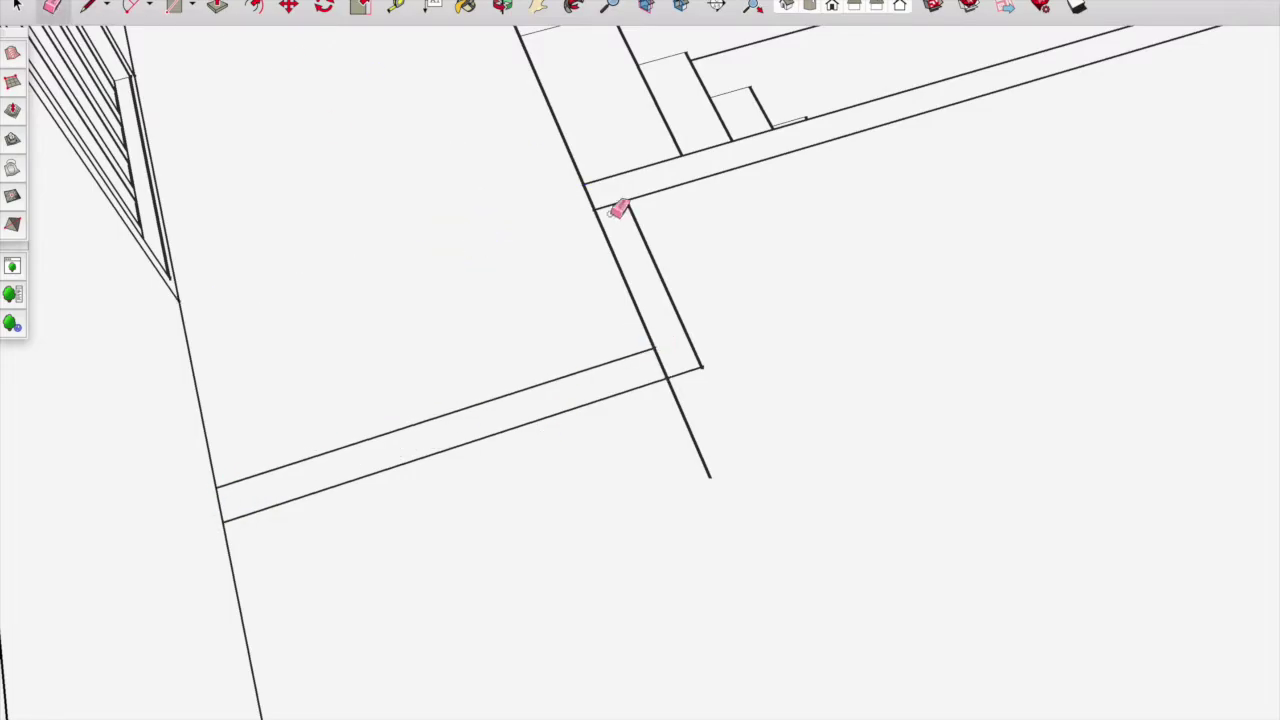
pyautogui.moveTo(683, 405); pyautogui.dragTo(506, 71, button='middle')
pyautogui.scroll(-5, 594, 426)
pyautogui.moveTo(594, 426)
pyautogui.mouseDown(button='middle')
pyautogui.moveTo(177, 34)
pyautogui.moveTo(243, 191)
pyautogui.mouseUp(button='middle')
pyautogui.scroll(3, 165, 32)
pyautogui.scroll(5, 608, 634)
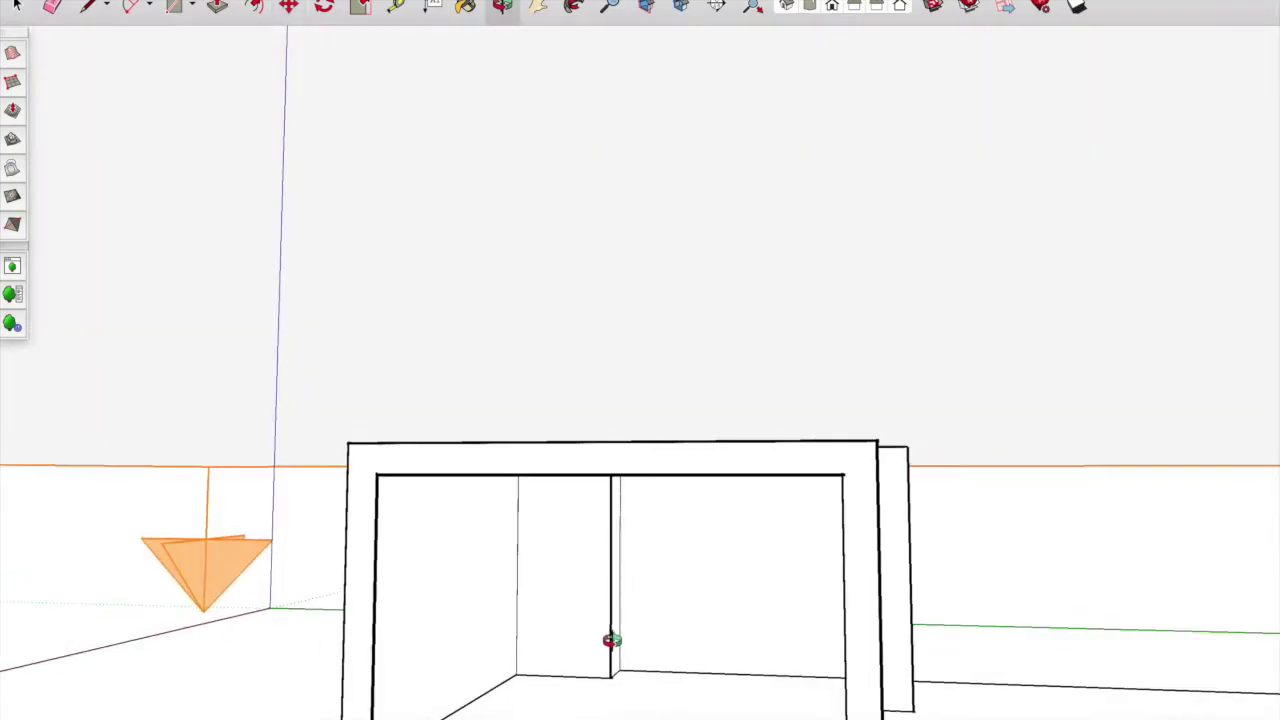
# - Draw a door outline on the room wall
pyautogui.press('l')
pyautogui.scroll(-3, 456, 298)
pyautogui.moveTo(456, 298)
pyautogui.mouseDown(button='middle')
pyautogui.moveTo(437, 337)
pyautogui.moveTo(783, 428)
pyautogui.moveTo(926, 347)
pyautogui.mouseUp(button='middle')
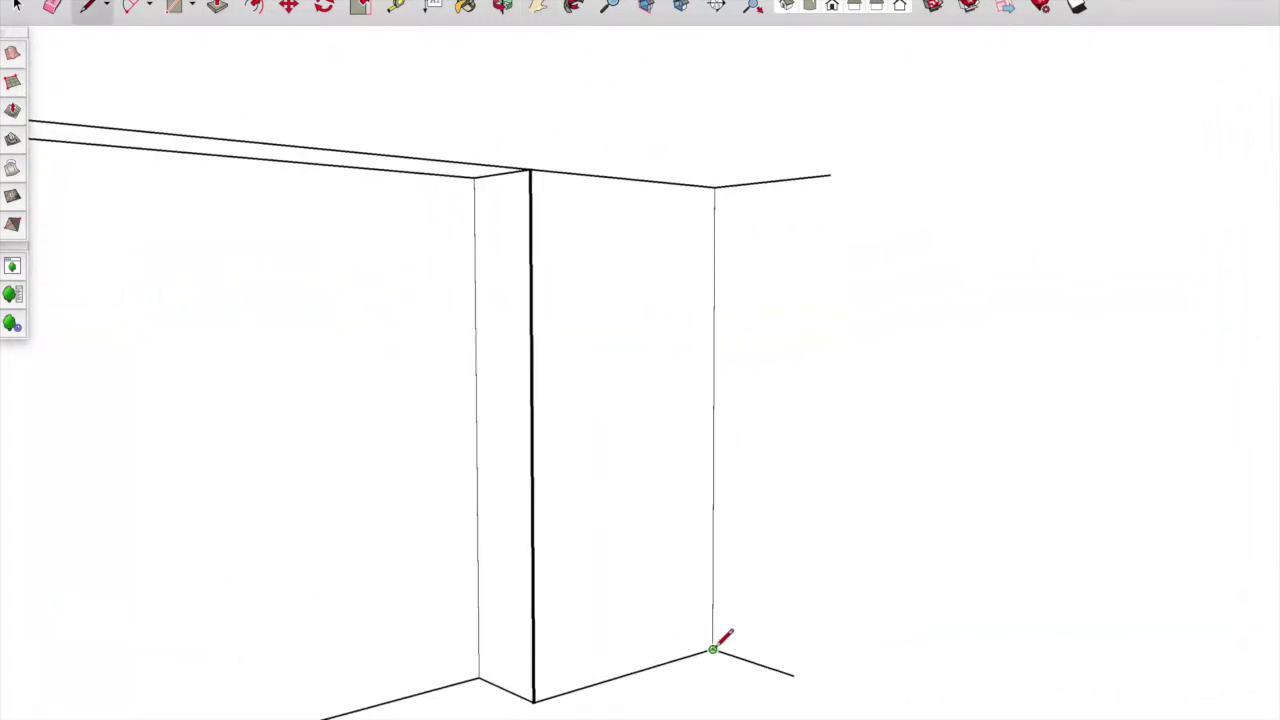
pyautogui.click(593, 309)
pyautogui.click(594, 686)
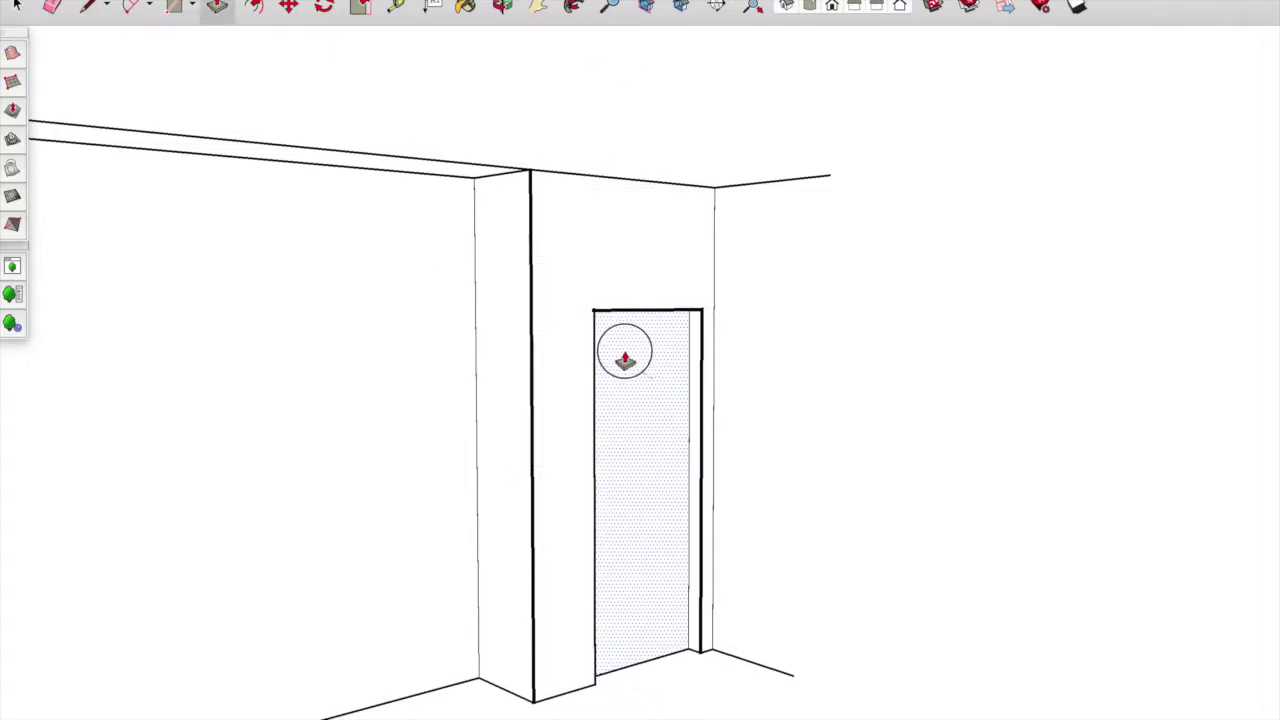
# - Draw a floor rectangle beside the stair treads and raise it into a tall wall
pyautogui.moveTo(289, 44)
pyautogui.mouseDown(button='middle')
pyautogui.moveTo(334, 286)
pyautogui.moveTo(197, 64)
pyautogui.mouseUp(button='middle')
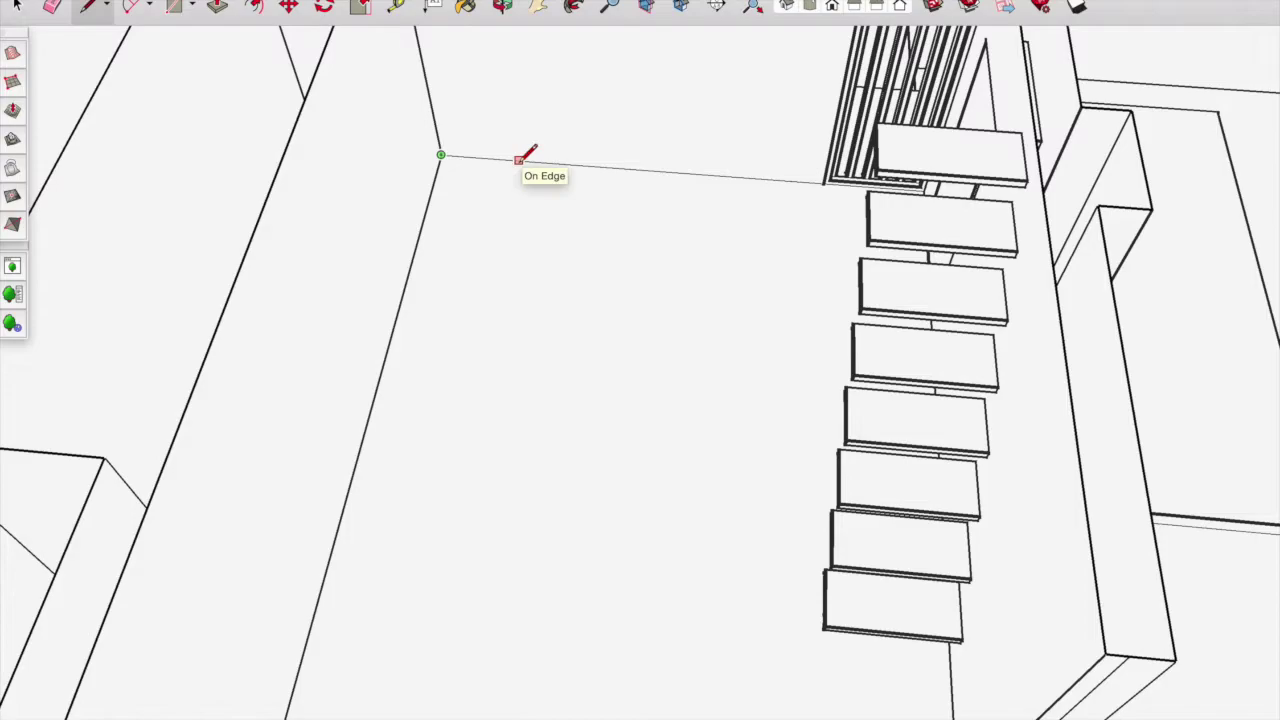
pyautogui.click(622, 459)
pyautogui.click(365, 436)
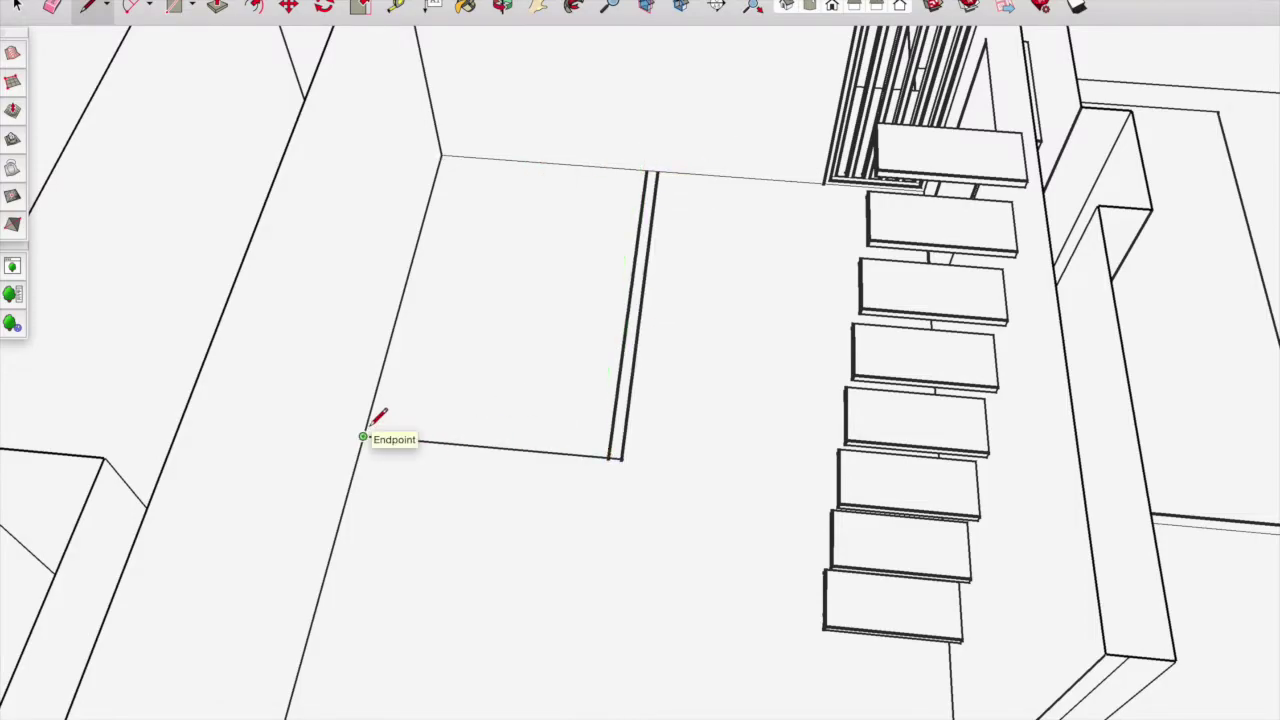
pyautogui.scroll(2, 363, 437)
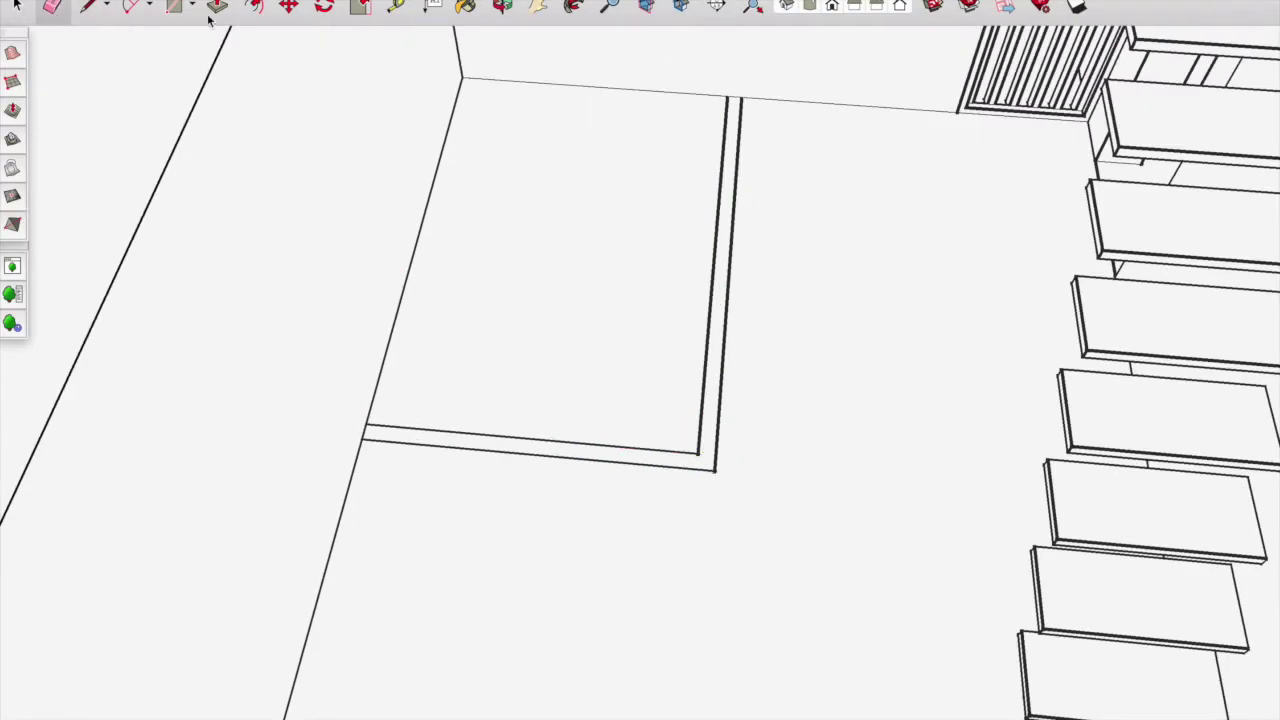
pyautogui.click(549, 403)
# - Outline a door-shaped rectangle on the new wall
pyautogui.moveTo(549, 300); pyautogui.dragTo(560, 70, button='middle')
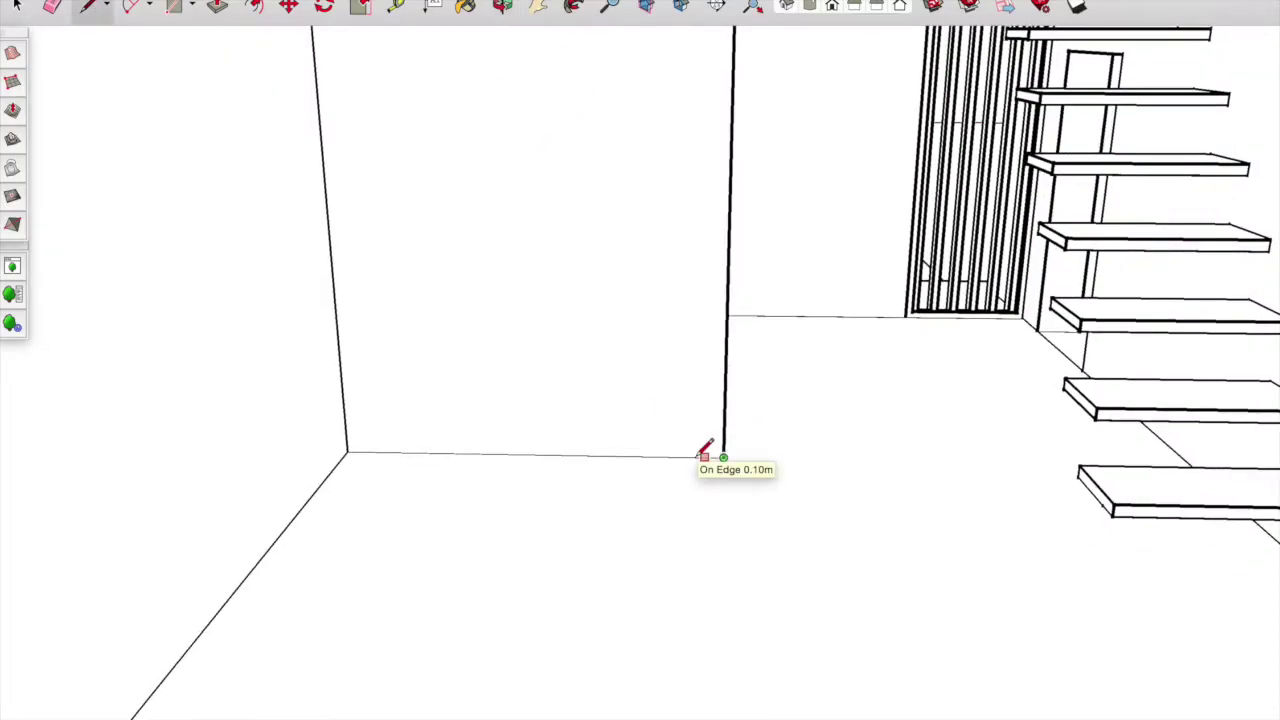
pyautogui.click(703, 57)
pyautogui.click(534, 60)
pyautogui.click(534, 457)
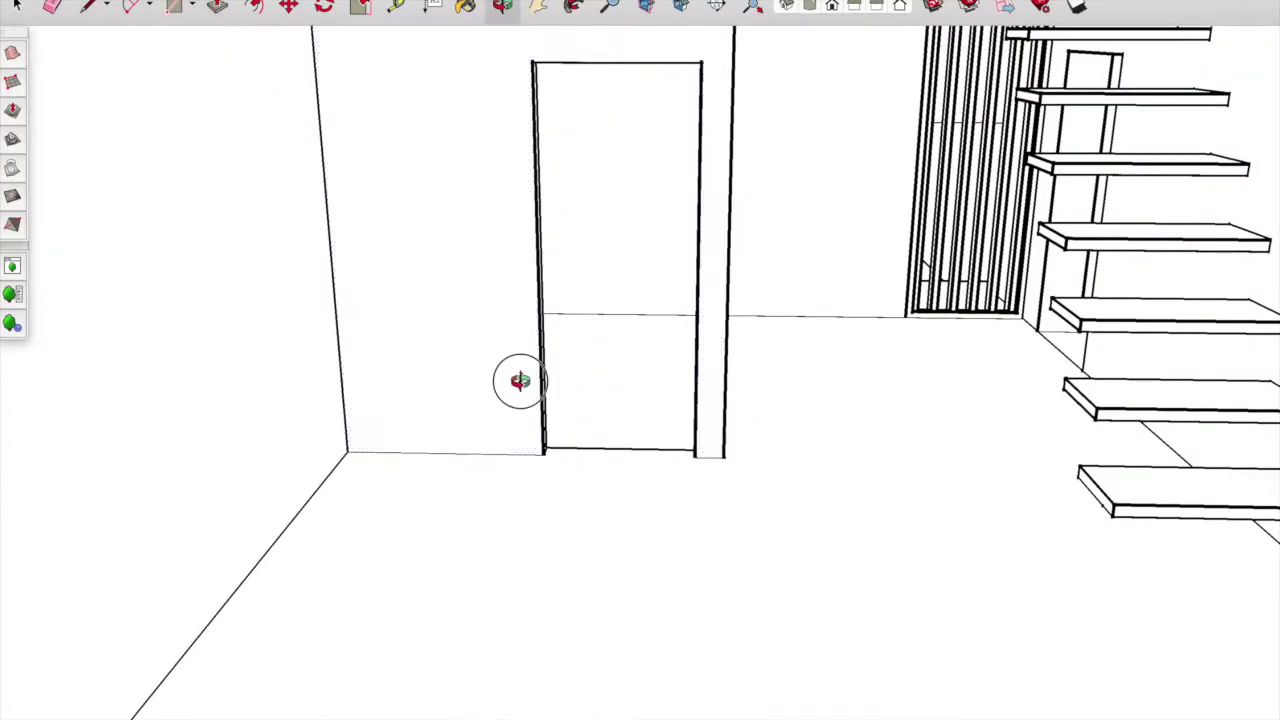
# - Close off a thin strip below the floor edge near the stairs
pyautogui.moveTo(531, 377); pyautogui.dragTo(355, 442, button='middle')
pyautogui.scroll(3, 694, 614)
pyautogui.moveTo(694, 614); pyautogui.dragTo(714, 486, button='middle')
pyautogui.scroll(5, 460, 530)
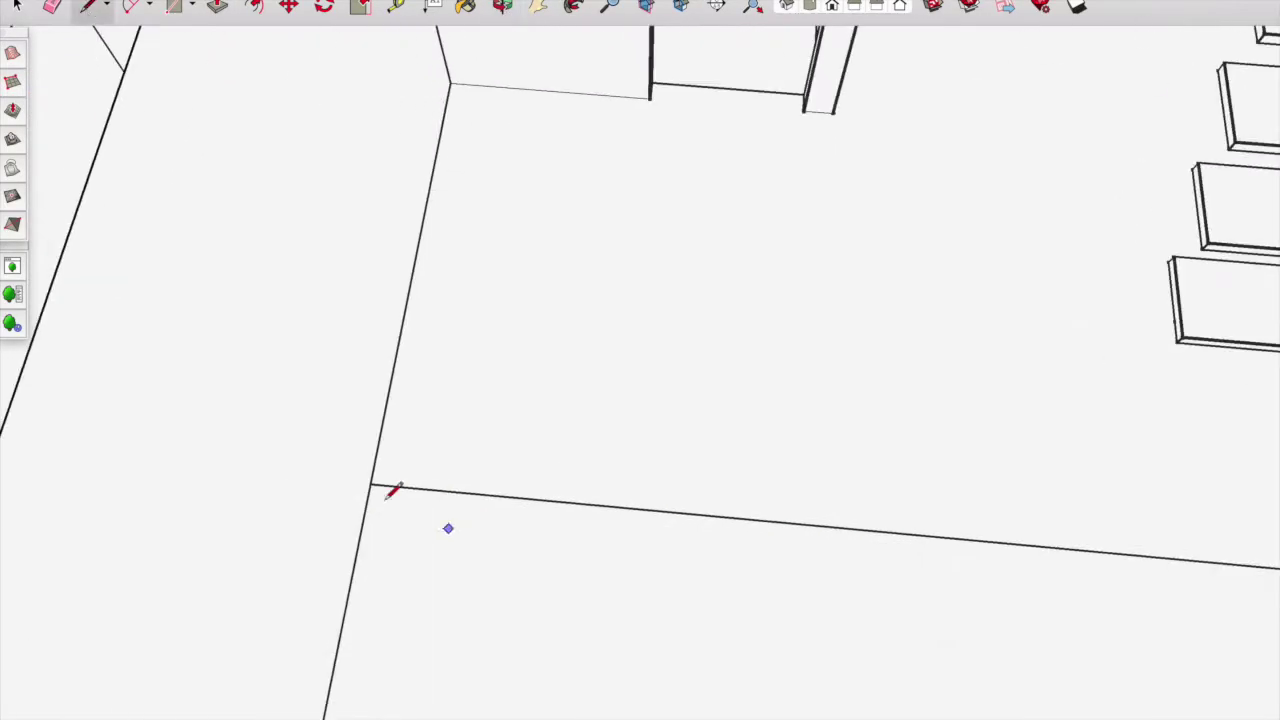
pyautogui.click(934, 553)
pyautogui.click(934, 537)
# - Raise the thin floor strip into a low ledge
pyautogui.press('p')
pyautogui.click(569, 529)
pyautogui.click(563, 477)
pyautogui.moveTo(563, 477); pyautogui.dragTo(424, 111, button='middle')
pyautogui.scroll(-5, 834, 423)
pyautogui.moveTo(834, 423); pyautogui.dragTo(277, 88, button='middle')
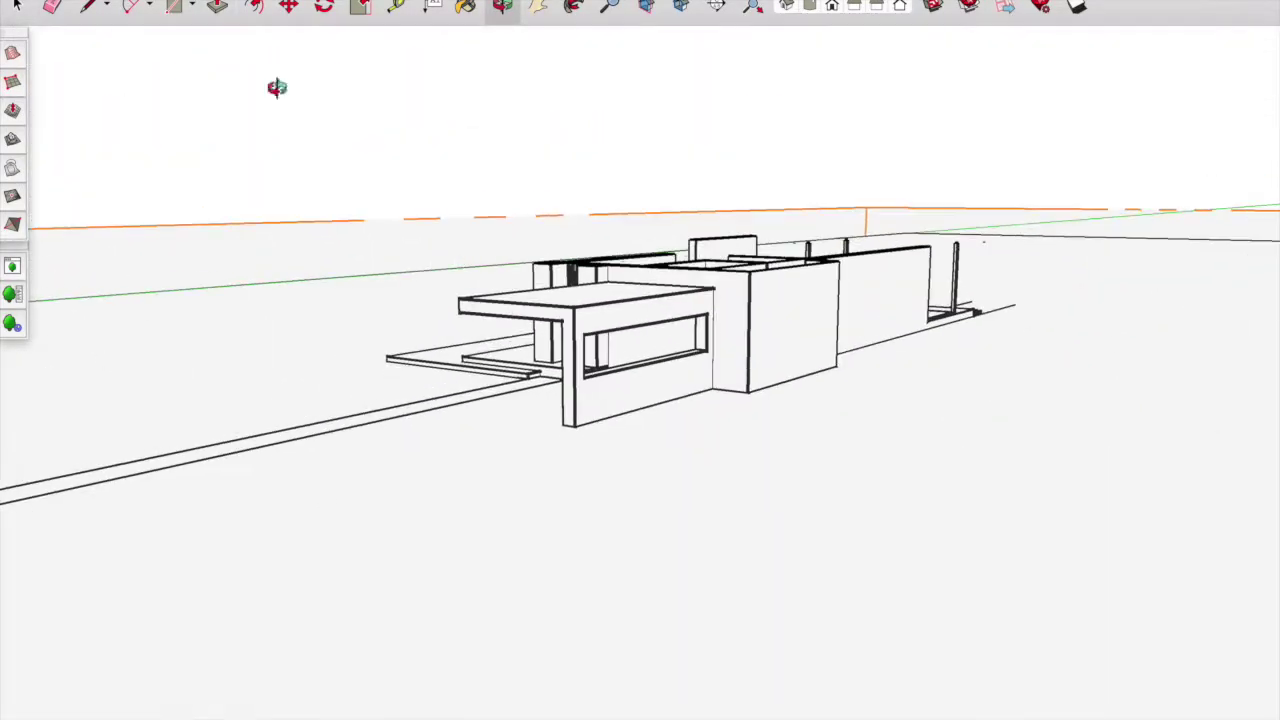
pyautogui.moveTo(158, 24); pyautogui.dragTo(691, 77, button='middle')
pyautogui.scroll(5, 608, 448)
pyautogui.moveTo(608, 448); pyautogui.dragTo(554, 523, button='middle')
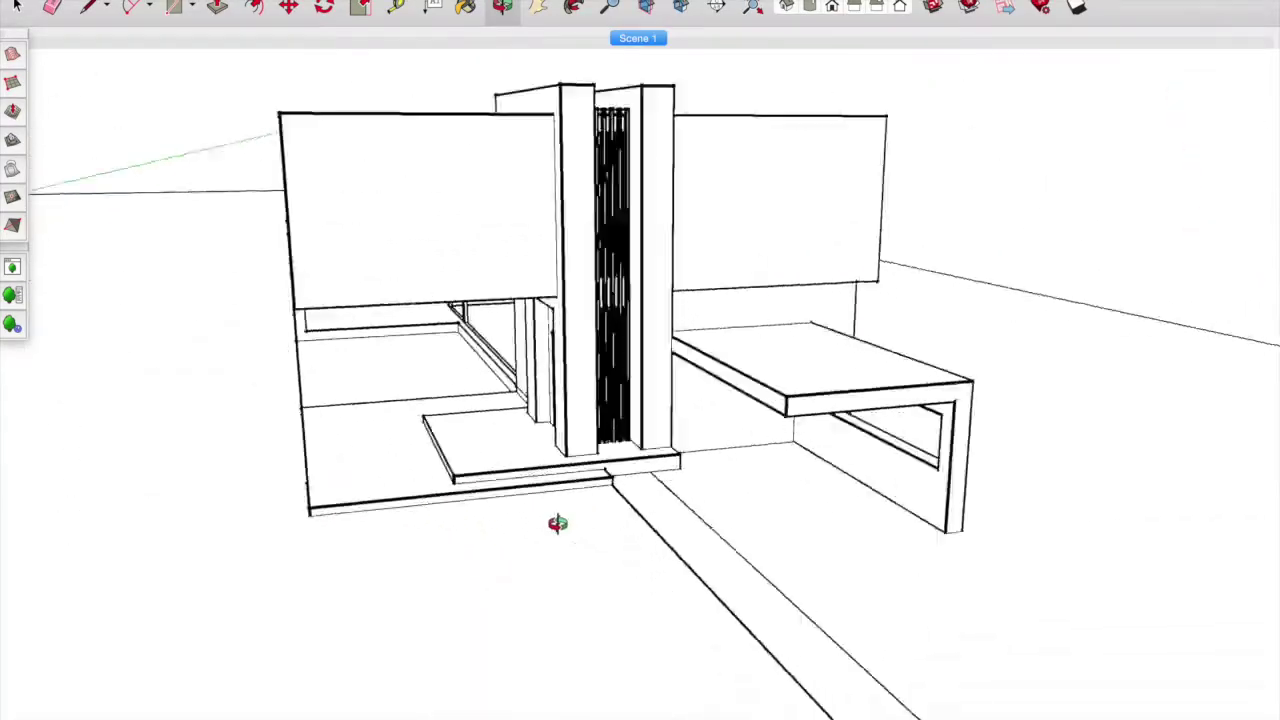
pyautogui.scroll(3, 554, 523)
# - Draw a line from the landing corner to the axis to close the landing face
pyautogui.press('l')
pyautogui.scroll(-5, 531, 472)
pyautogui.scroll(5, 686, 534)
pyautogui.moveTo(423, 257); pyautogui.dragTo(529, 334, button='middle')
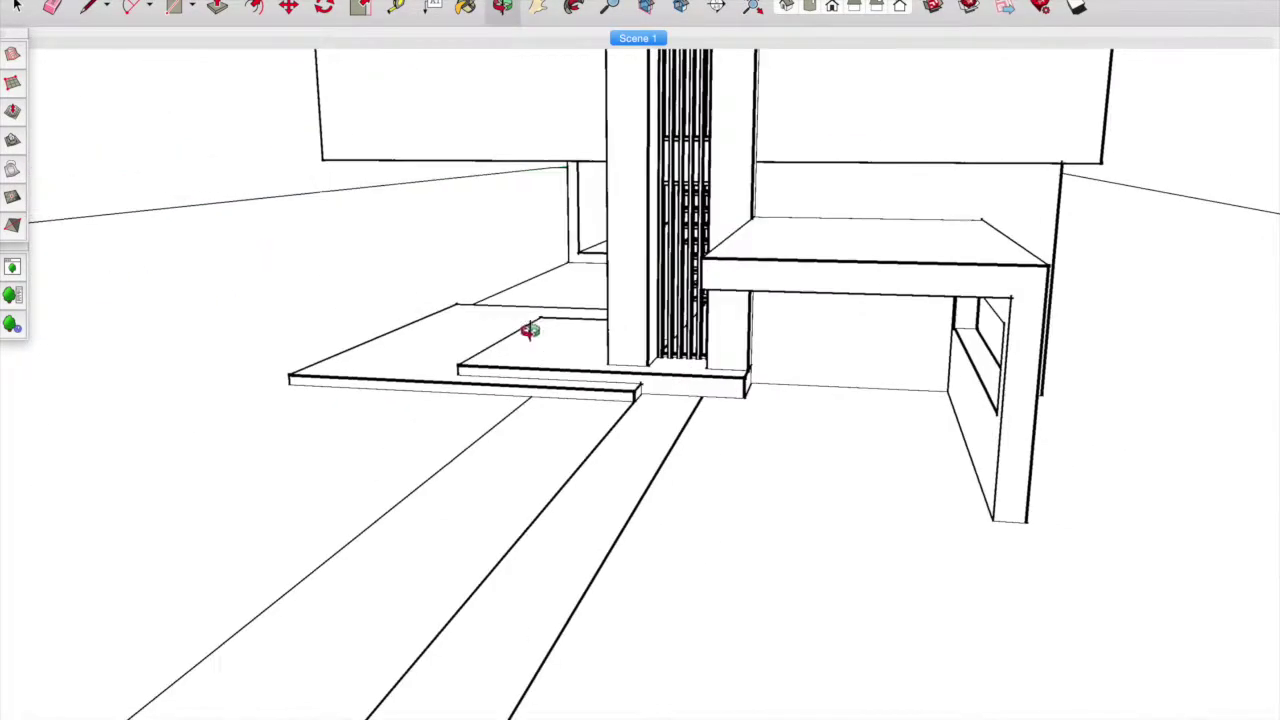
pyautogui.scroll(3, 529, 334)
pyautogui.scroll(-3, 634, 368)
pyautogui.scroll(-3, 631, 549)
pyautogui.scroll(4, 794, 357)
pyautogui.scroll(2, 815, 388)
pyautogui.click(796, 380)
pyautogui.scroll(-3, 780, 400)
pyautogui.click(800, 657)
pyautogui.press('p')
# - Close the ground patch in front of the building into a face
pyautogui.moveTo(529, 400)
pyautogui.mouseDown(button='middle')
pyautogui.moveTo(629, 443)
pyautogui.moveTo(651, 323)
pyautogui.moveTo(655, 437)
pyautogui.mouseUp(button='middle')
pyautogui.press('pagedown')
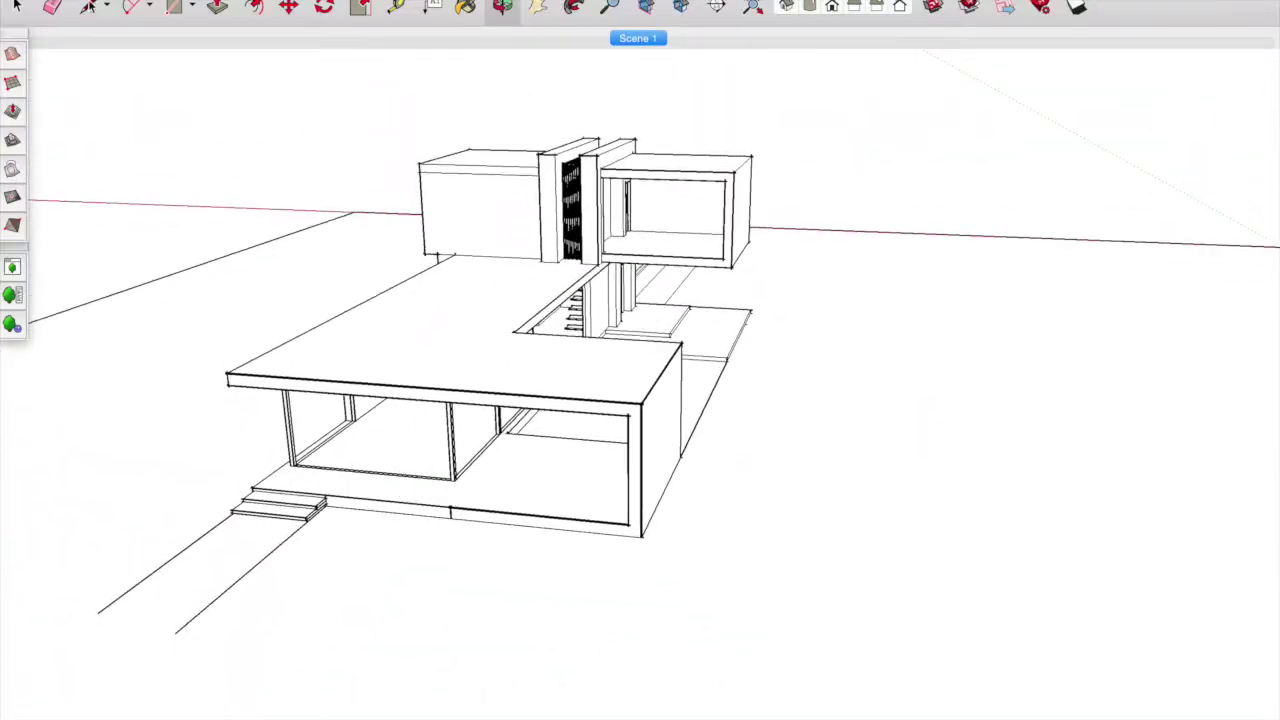
pyautogui.click(234, 583)
pyautogui.click(600, 617)
pyautogui.press('p')
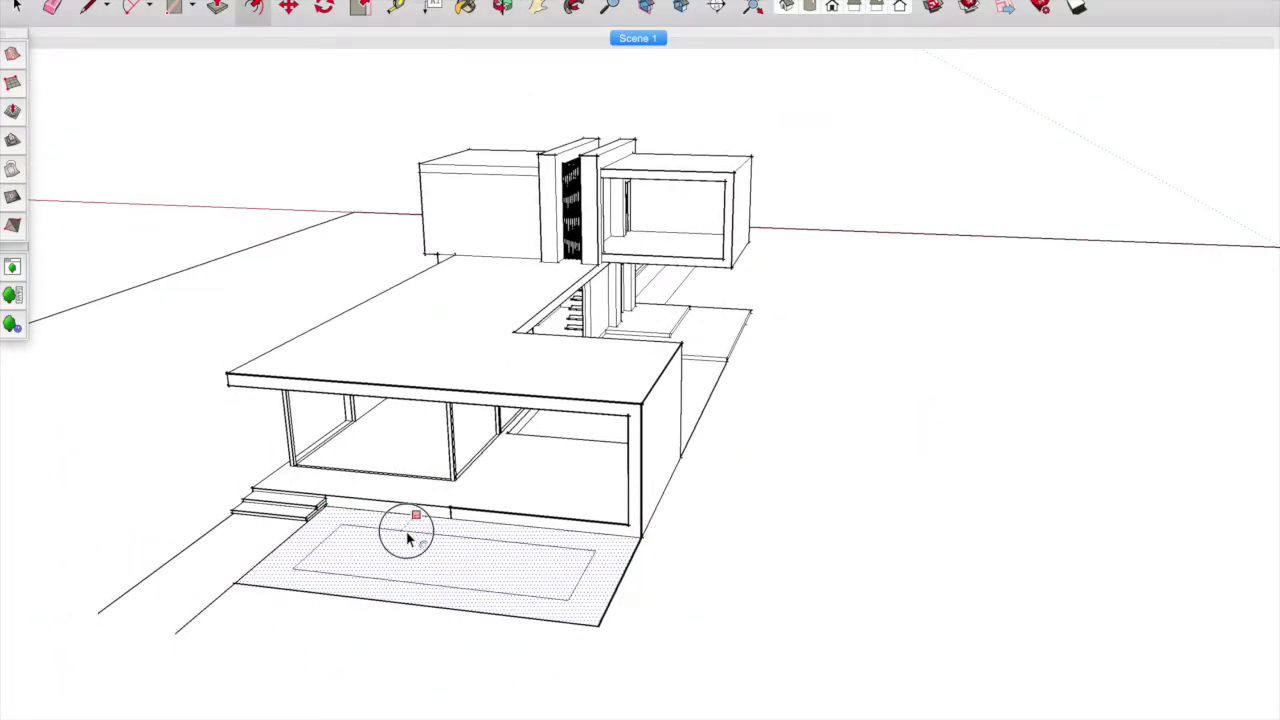
pyautogui.moveTo(560, 380)
pyautogui.mouseDown(button='middle')
pyautogui.moveTo(591, 360)
pyautogui.moveTo(185, 22)
pyautogui.mouseUp(button='middle')
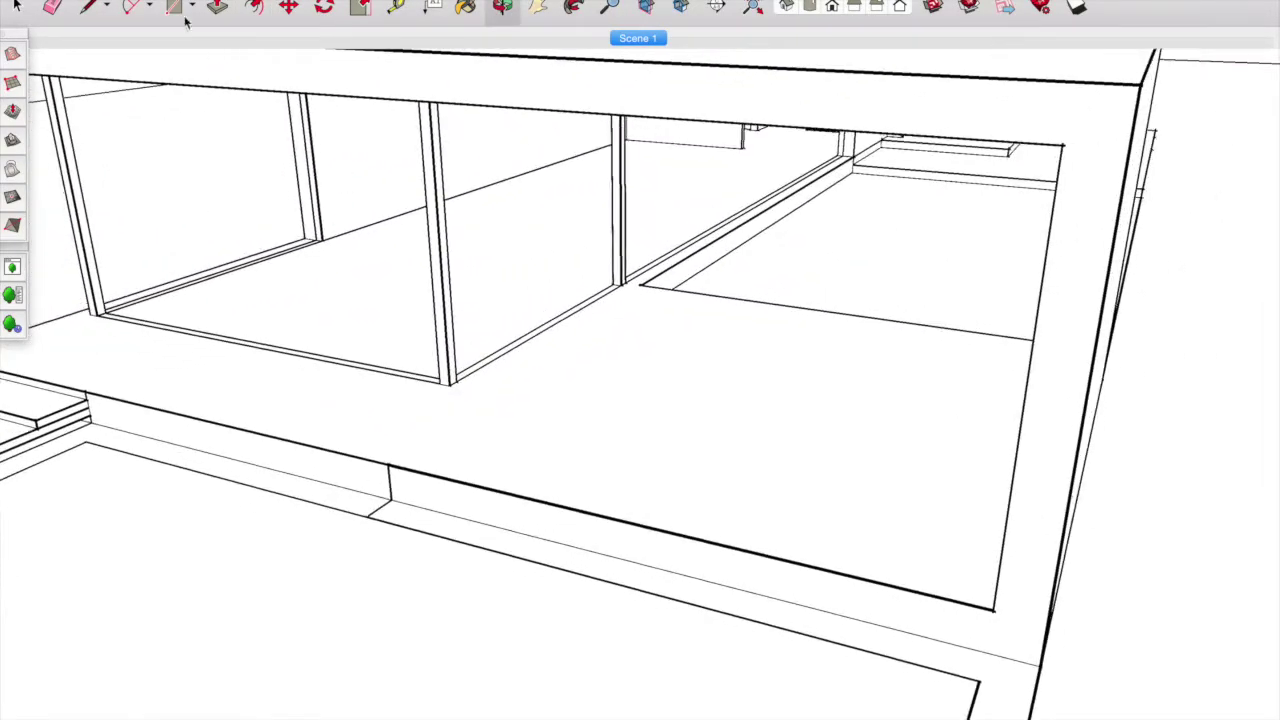
# - Offset an inset outline on the floor and push the inner face down into a pit
pyautogui.moveTo(665, 484); pyautogui.dragTo(323, 160, button='middle')
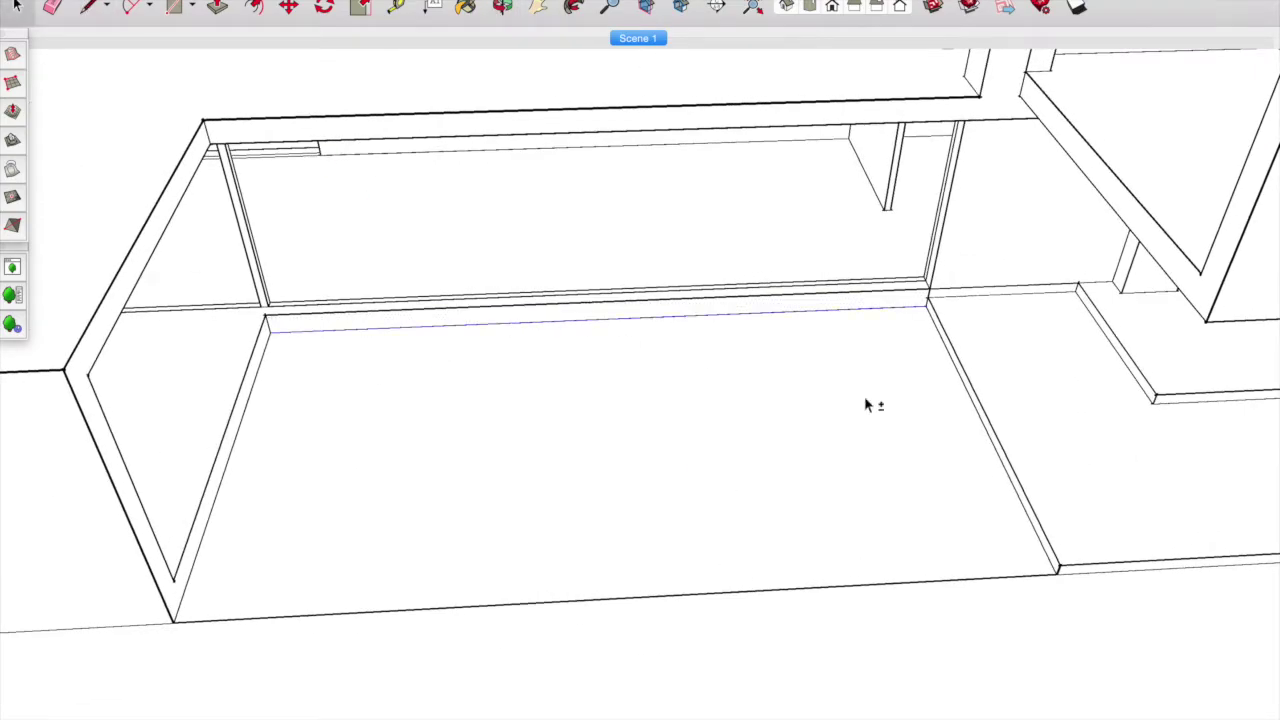
pyautogui.click(455, 305)
pyautogui.click(475, 325)
pyautogui.press('p')
pyautogui.moveTo(475, 325)
pyautogui.mouseDown(button='middle')
pyautogui.moveTo(1068, 470)
pyautogui.moveTo(337, 250)
pyautogui.mouseUp(button='middle')
pyautogui.moveTo(296, 494)
pyautogui.mouseDown(button='middle')
pyautogui.moveTo(206, 537)
pyautogui.moveTo(240, 400)
pyautogui.moveTo(123, 80)
pyautogui.mouseUp(button='middle')
pyautogui.click(206, 537)
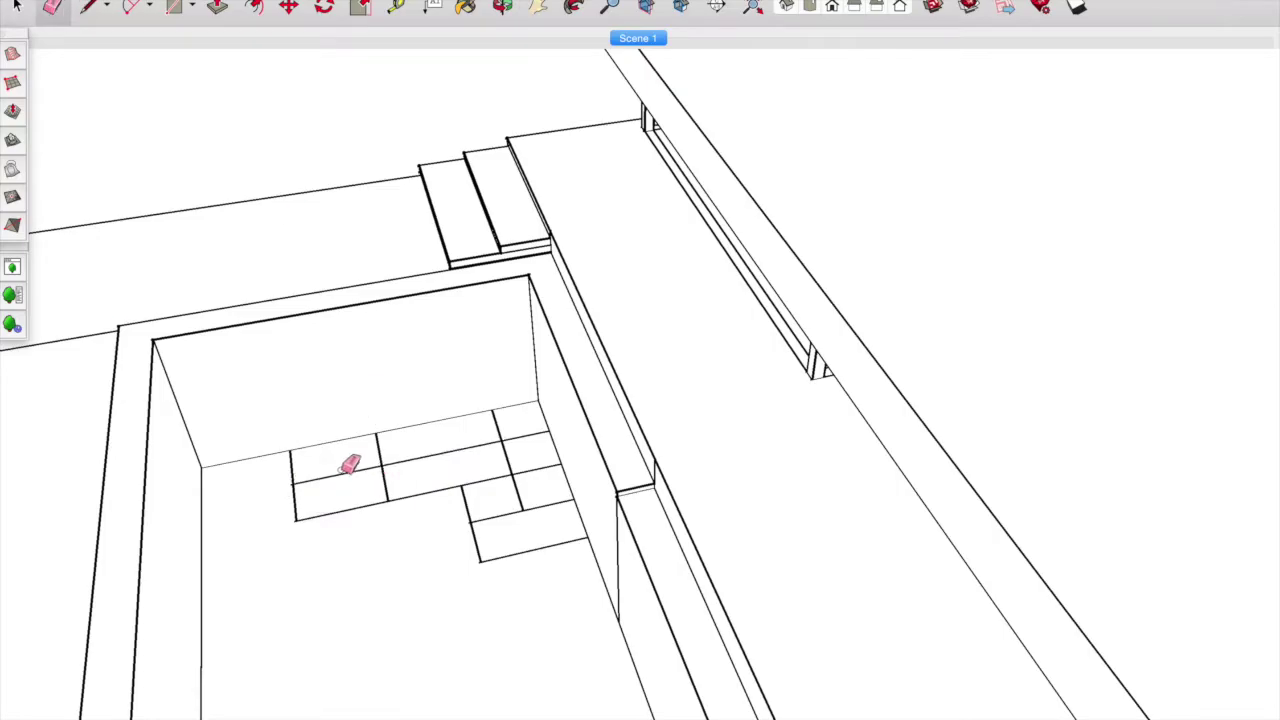
# - Close the stepped outline into a face and raise it into a block inside the pit
pyautogui.click(531, 464)
pyautogui.press('p')
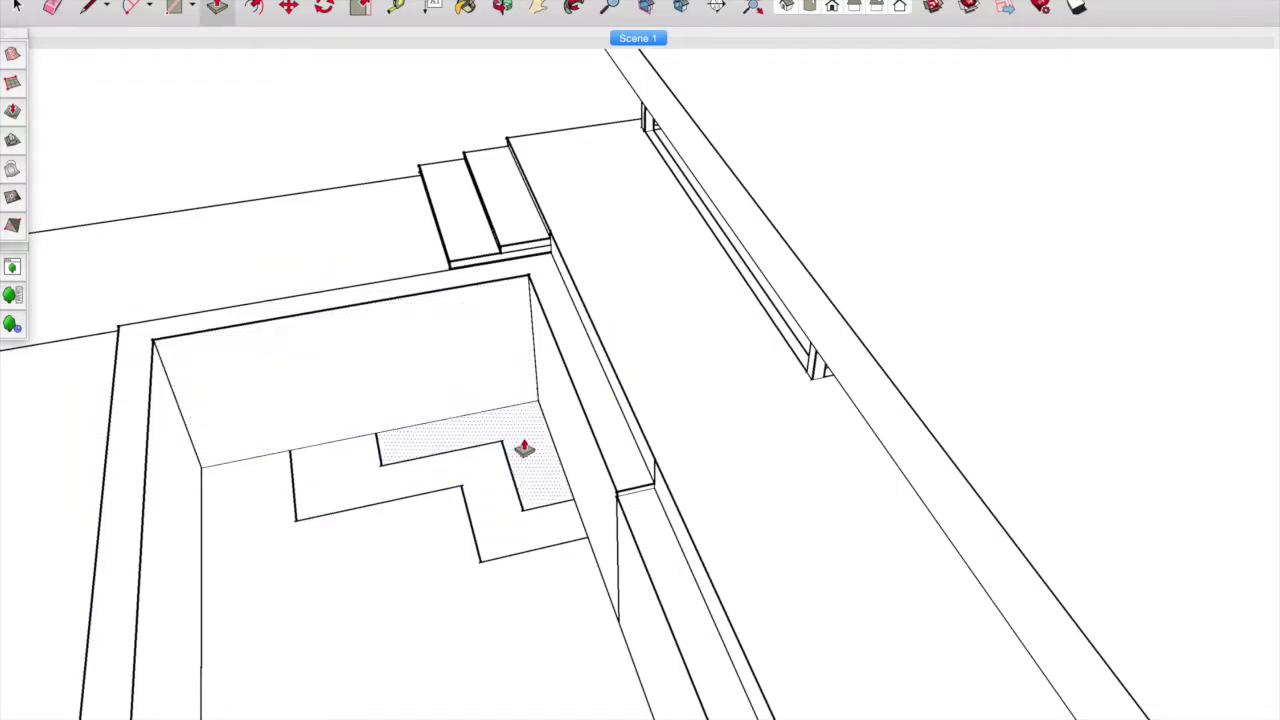
pyautogui.moveTo(529, 449); pyautogui.dragTo(434, 457)
# - Draw a line across the pit wall and push the strip below it back into a recess
pyautogui.moveTo(280, 448)
pyautogui.mouseDown(button='middle')
pyautogui.moveTo(521, 467)
pyautogui.moveTo(754, 348)
pyautogui.moveTo(550, 366)
pyautogui.mouseUp(button='middle')
pyautogui.click(476, 373)
pyautogui.click(1244, 446)
pyautogui.press('p')
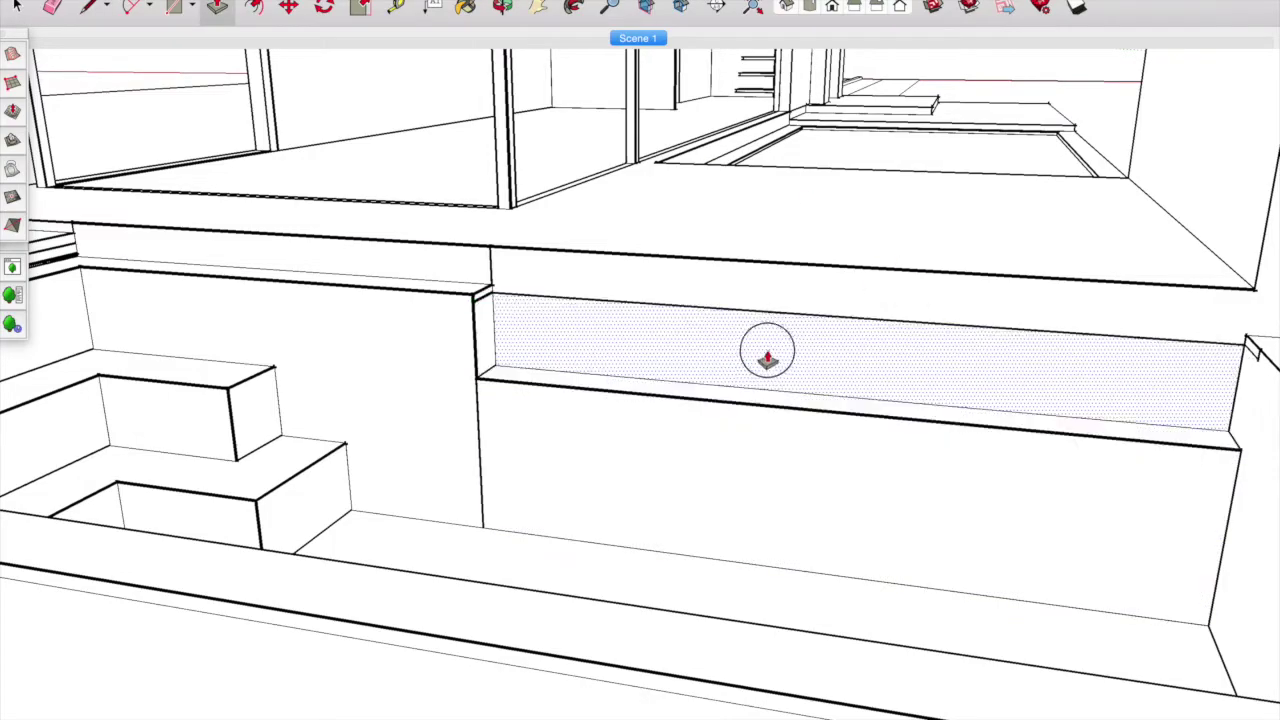
pyautogui.moveTo(766, 349); pyautogui.dragTo(903, 337)
pyautogui.moveTo(903, 337)
pyautogui.mouseDown(button='middle')
pyautogui.moveTo(883, 190)
pyautogui.moveTo(737, 326)
pyautogui.moveTo(754, 320)
pyautogui.moveTo(814, 191)
pyautogui.moveTo(673, 258)
pyautogui.moveTo(751, 337)
pyautogui.moveTo(806, 320)
pyautogui.moveTo(683, 386)
pyautogui.moveTo(524, 166)
pyautogui.moveTo(800, 243)
pyautogui.moveTo(951, 206)
pyautogui.mouseUp(button='middle')
# - Draw guide lines across the sunken courtyard floor, including one from the pit corner
pyautogui.scroll(5, 443, 443)
pyautogui.press('p')
pyautogui.moveTo(753, 347)
pyautogui.mouseDown(button='middle')
pyautogui.moveTo(106, 149)
pyautogui.moveTo(626, 357)
pyautogui.moveTo(663, 223)
pyautogui.moveTo(640, 300)
pyautogui.mouseUp(button='middle')
pyautogui.moveTo(1050, 560)
pyautogui.mouseDown(button='middle')
pyautogui.moveTo(986, 520)
pyautogui.moveTo(283, 280)
pyautogui.moveTo(63, 457)
pyautogui.moveTo(88, 230)
pyautogui.moveTo(120, 320)
pyautogui.moveTo(656, 270)
pyautogui.mouseUp(button='middle')
pyautogui.press('l')
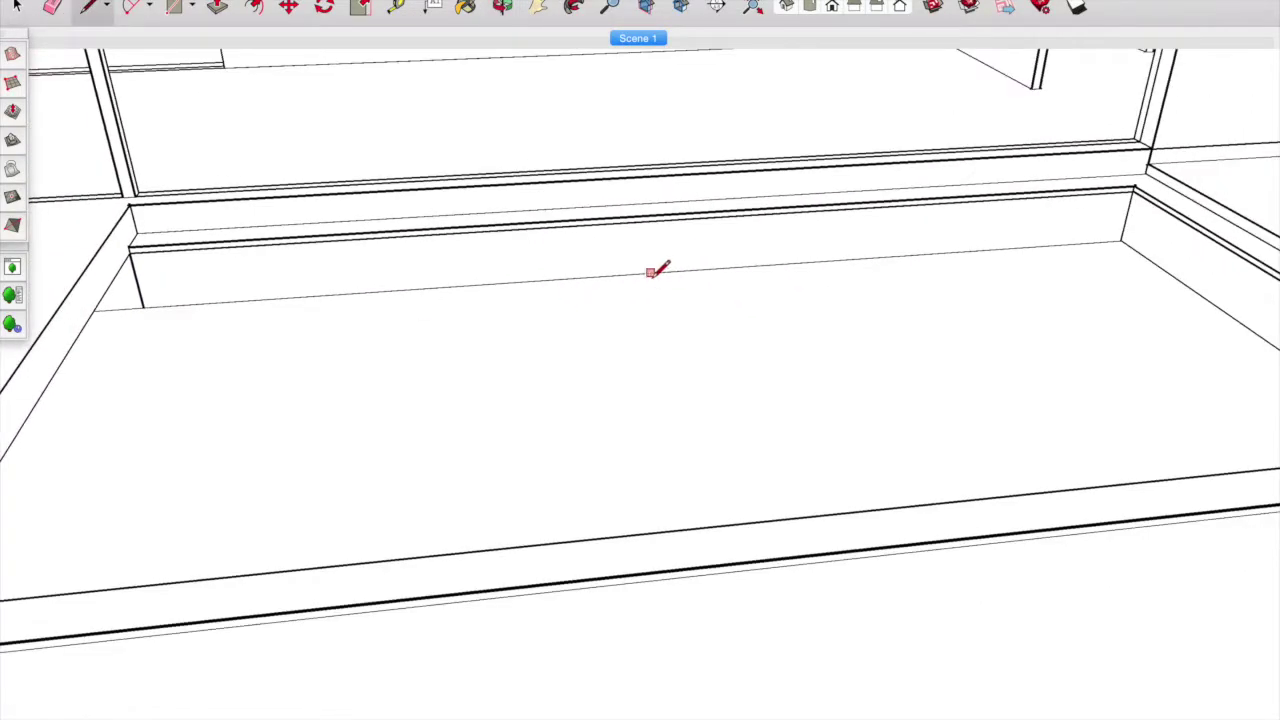
pyautogui.moveTo(503, 60); pyautogui.dragTo(640, 211, button='middle')
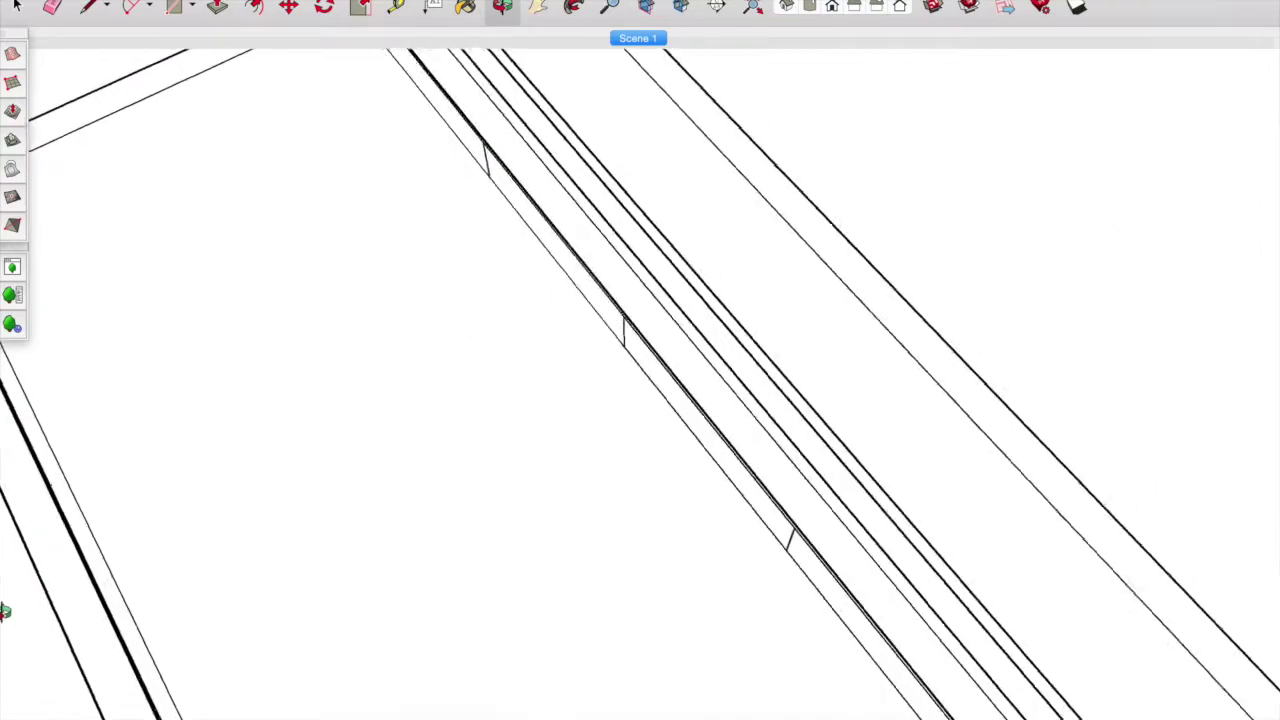
pyautogui.click(657, 163)
pyautogui.click(129, 446)
pyautogui.scroll(-1, 750, 410)
pyautogui.click(810, 295)
pyautogui.scroll(-3, 660, 663)
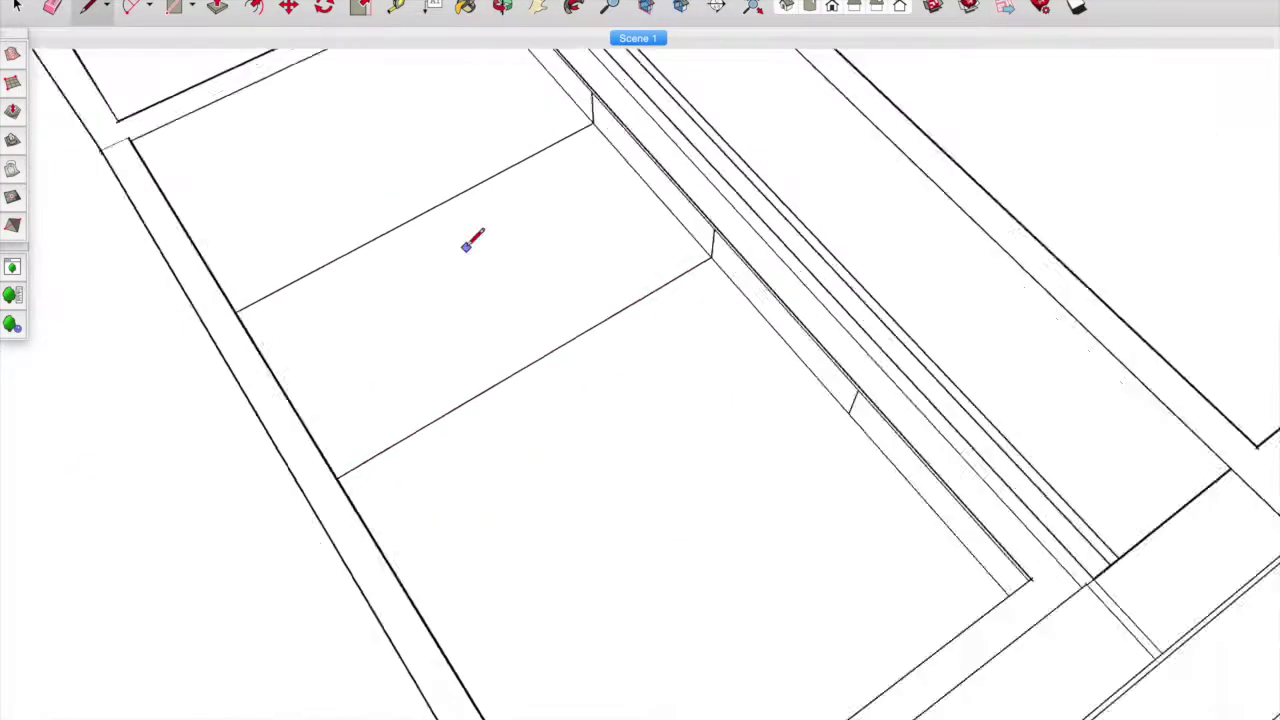
pyautogui.scroll(3, 471, 240)
pyautogui.click(212, 694)
# - Outline a square slab on the courtyard floor and draw the slab guide lines
pyautogui.moveTo(478, 60); pyautogui.dragTo(500, 200, button='middle')
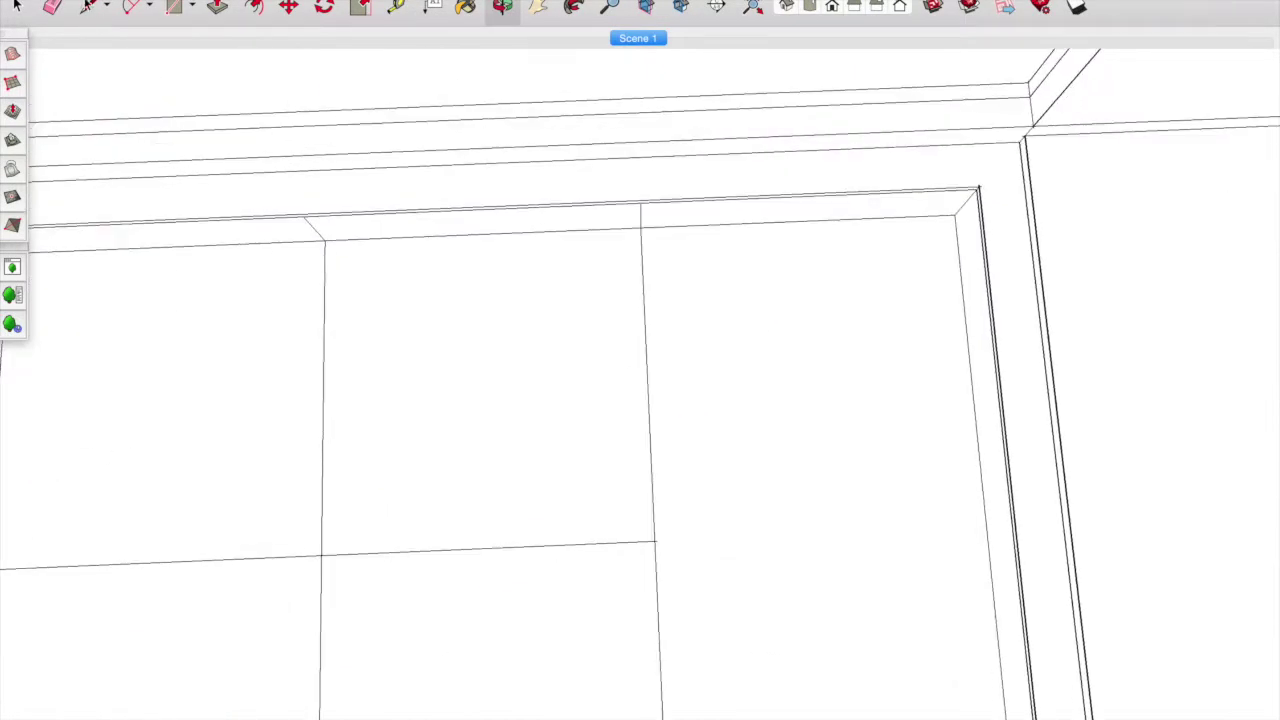
pyautogui.click(726, 464)
pyautogui.click(726, 614)
pyautogui.click(583, 614)
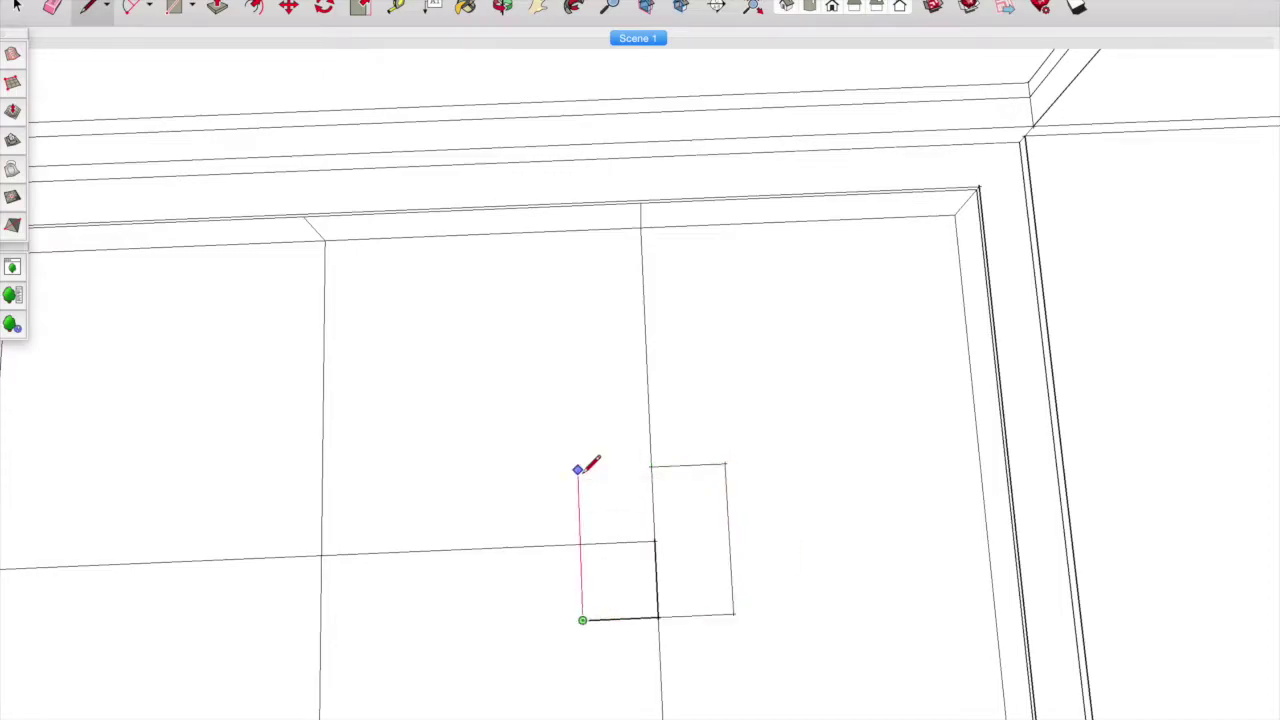
pyautogui.click(583, 463)
pyautogui.click(651, 466)
pyautogui.moveTo(651, 466); pyautogui.dragTo(723, 317, button='middle')
pyautogui.click(90, 10)
pyautogui.click(780, 392)
pyautogui.click(80, 517)
pyautogui.click(825, 497)
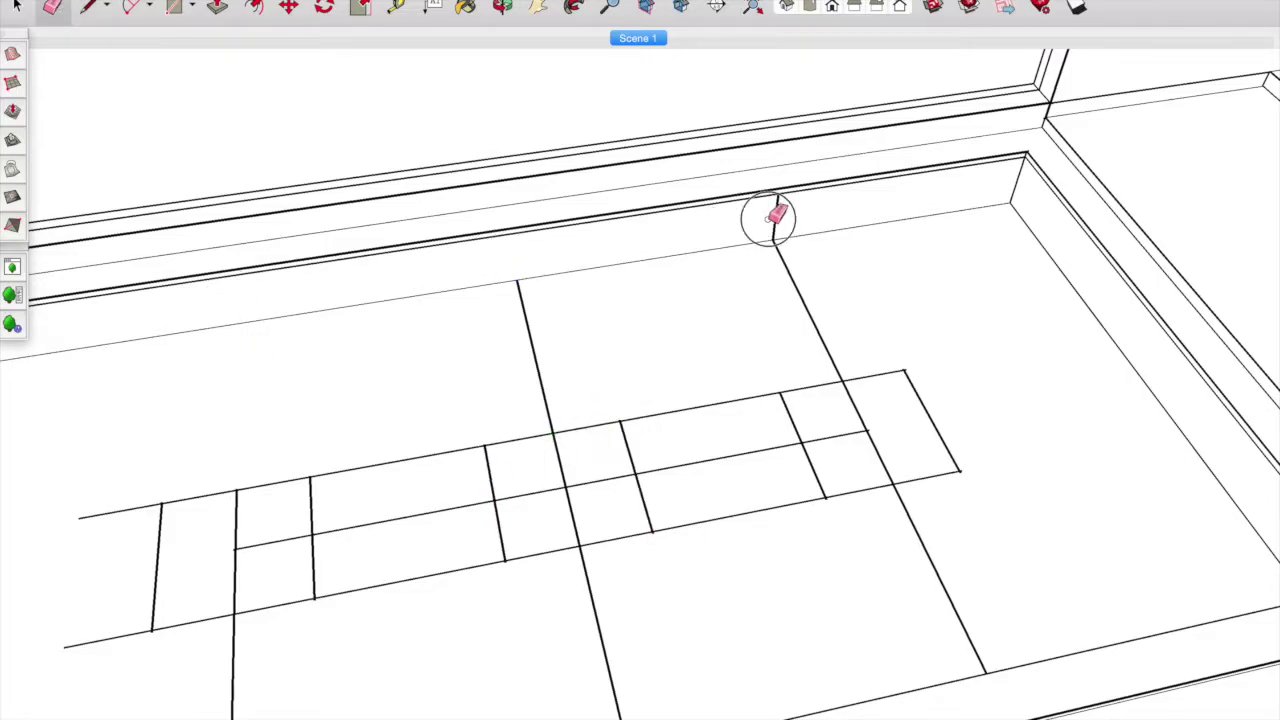
# - Erase the extra lines and leftover edges between the floor squares
pyautogui.moveTo(718, 400); pyautogui.dragTo(905, 561)
pyautogui.moveTo(372, 470); pyautogui.dragTo(603, 626)
pyautogui.moveTo(250, 548)
pyautogui.mouseDown(button='middle')
pyautogui.moveTo(257, 443)
pyautogui.moveTo(426, 194)
pyautogui.moveTo(310, 372)
pyautogui.mouseUp(button='middle')
# - Raise the three floor squares to the same height as low square blocks
pyautogui.press('l')
pyautogui.moveTo(460, 500); pyautogui.dragTo(480, 491)
pyautogui.doubleClick(705, 503)
pyautogui.doubleClick(955, 507)
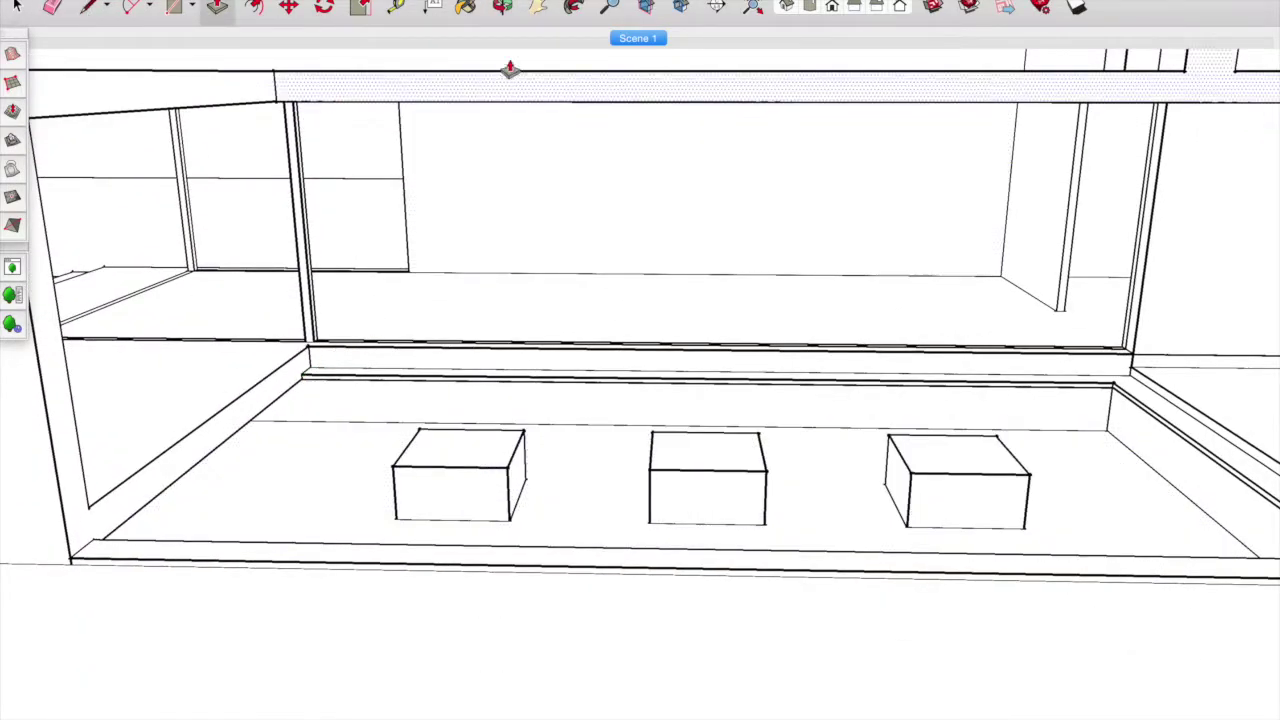
pyautogui.scroll(-5, 380, 490)
# - Work on the terrace ledge corner with Eraser and Push/Pull, starting a line there
pyautogui.scroll(10, 309, 423)
pyautogui.keyDown('shift'); pyautogui.moveTo(674, 229); pyautogui.dragTo(100, 266, button='middle'); pyautogui.keyUp('shift')
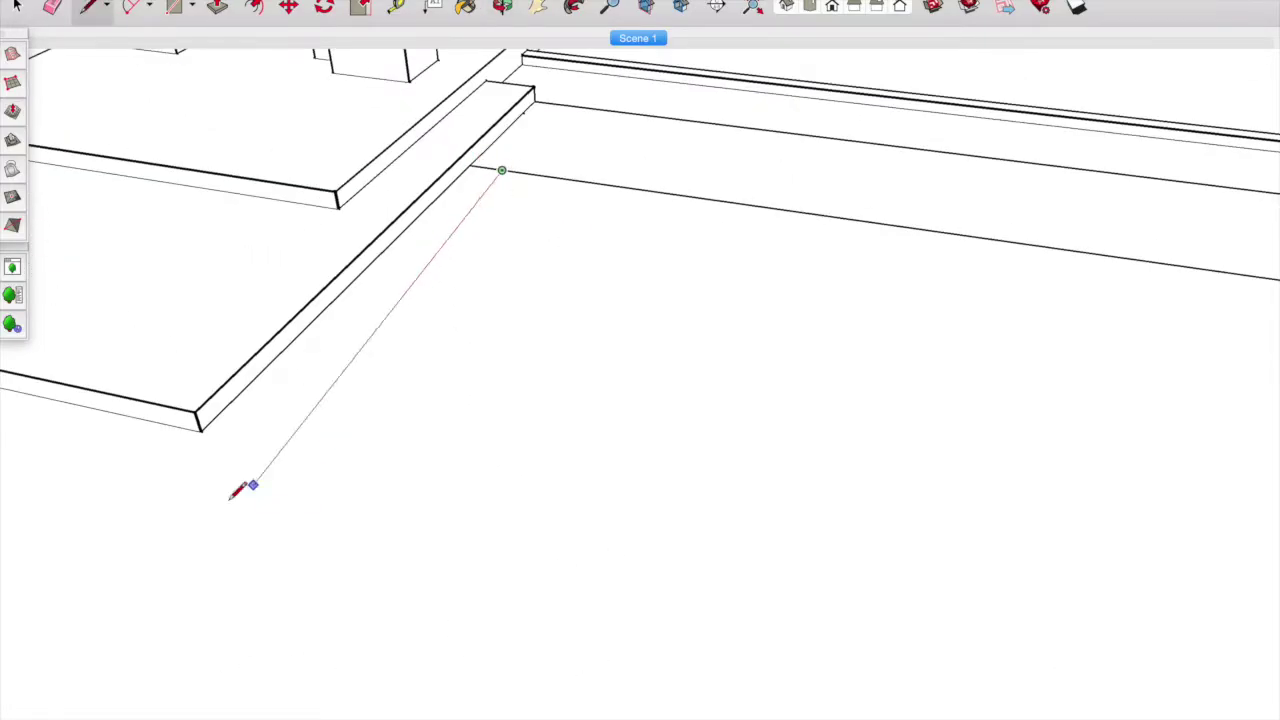
pyautogui.scroll(-3, 245, 437)
pyautogui.scroll(-2, 200, 286)
pyautogui.press('e')
pyautogui.scroll(3, 223, 329)
pyautogui.scroll(5, 680, 370)
pyautogui.scroll(3, 765, 123)
pyautogui.press('p')
pyautogui.scroll(-3, 771, 271)
pyautogui.scroll(-1, 651, 477)
pyautogui.click(651, 477)
pyautogui.scroll(-5, 663, 449)
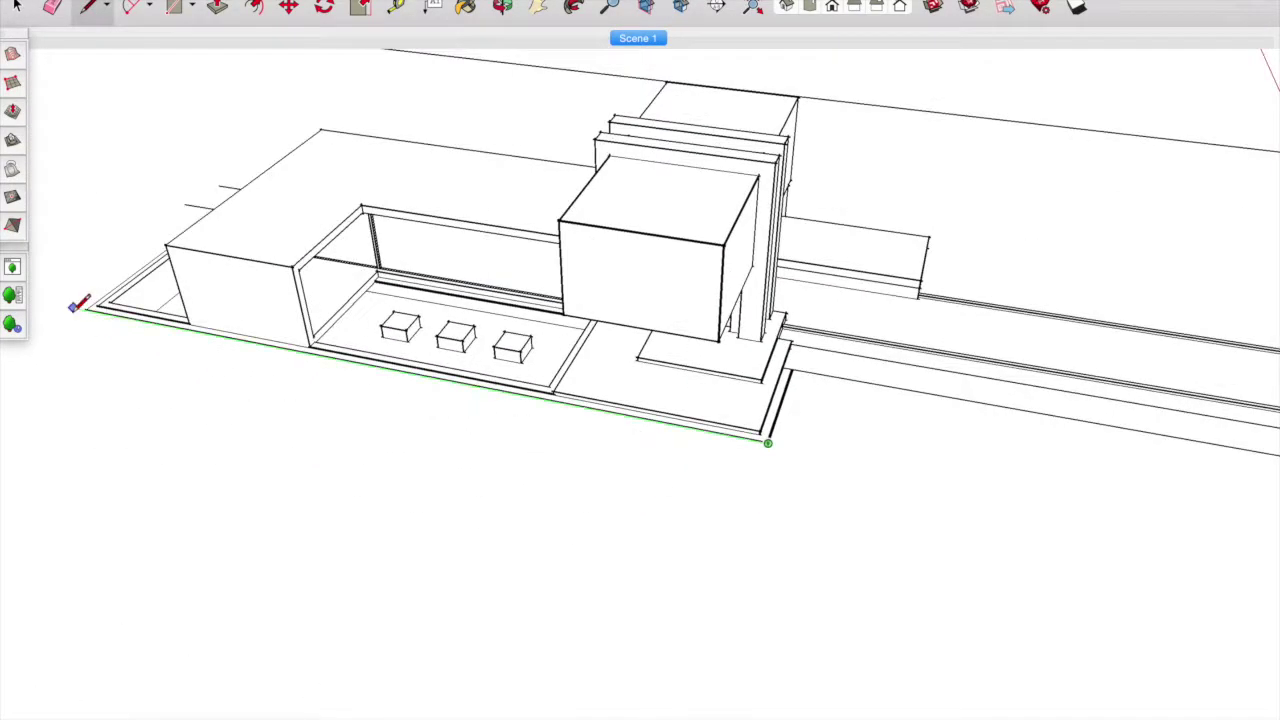
pyautogui.scroll(5, 900, 400)
# - Clean up edges and raise a thin curb along the front ground patch
pyautogui.press('e')
pyautogui.scroll(-2, 229, 371)
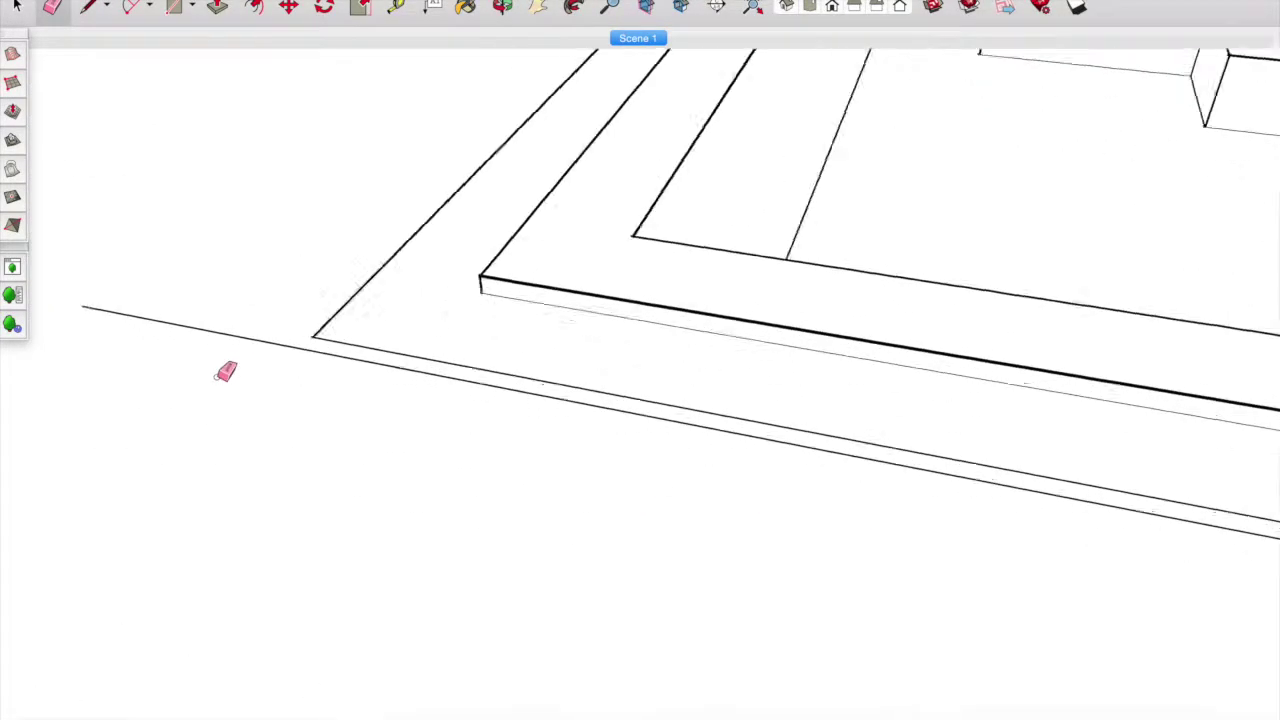
pyautogui.scroll(4, 341, 523)
pyautogui.press('p')
pyautogui.scroll(-2, 343, 521)
pyautogui.scroll(-2, 680, 86)
pyautogui.scroll(1, 310, 330)
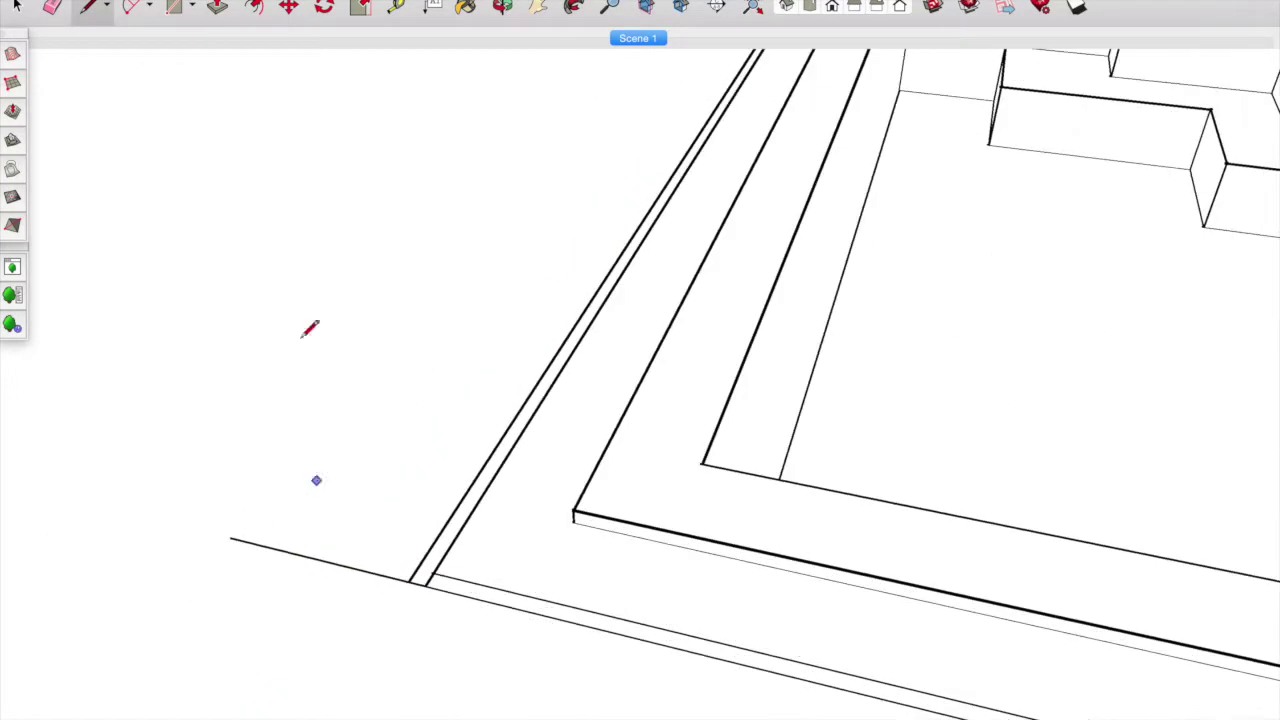
pyautogui.scroll(-2, 657, 160)
pyautogui.press('p')
pyautogui.scroll(2, 697, 285)
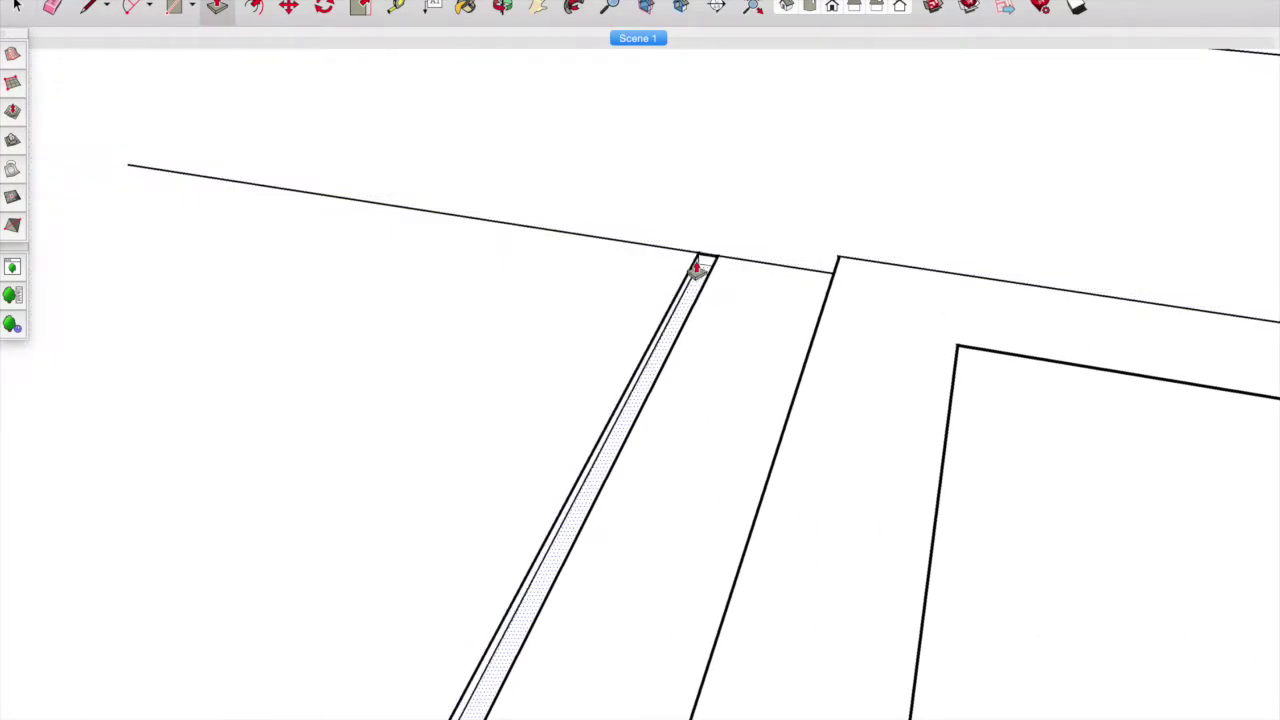
pyautogui.scroll(-4, 366, 371)
pyautogui.press('l')
pyautogui.scroll(2, 366, 371)
pyautogui.scroll(3, 689, 477)
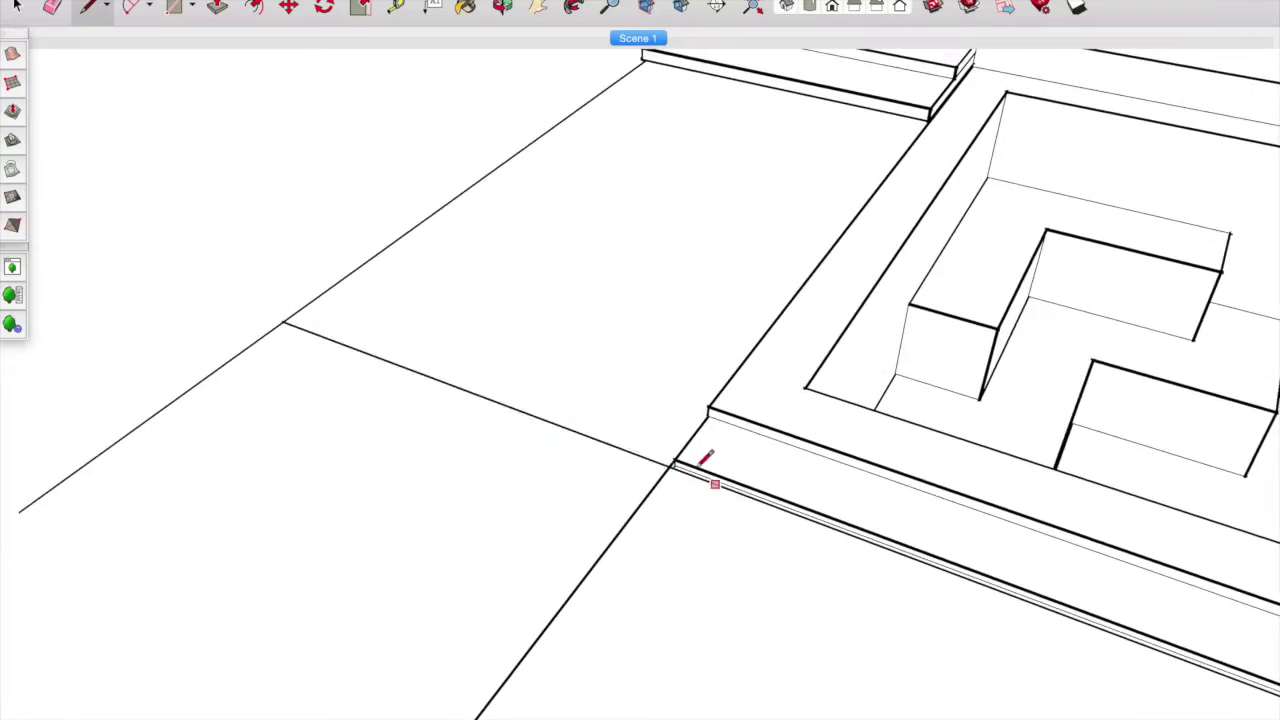
pyautogui.scroll(-3, 109, 211)
pyautogui.scroll(-2, 600, 449)
# - Start a new ground line from the platform corner along the red axis
pyautogui.click(600, 449)
pyautogui.scroll(-2, 194, 523)
pyautogui.scroll(-2, 590, 700)
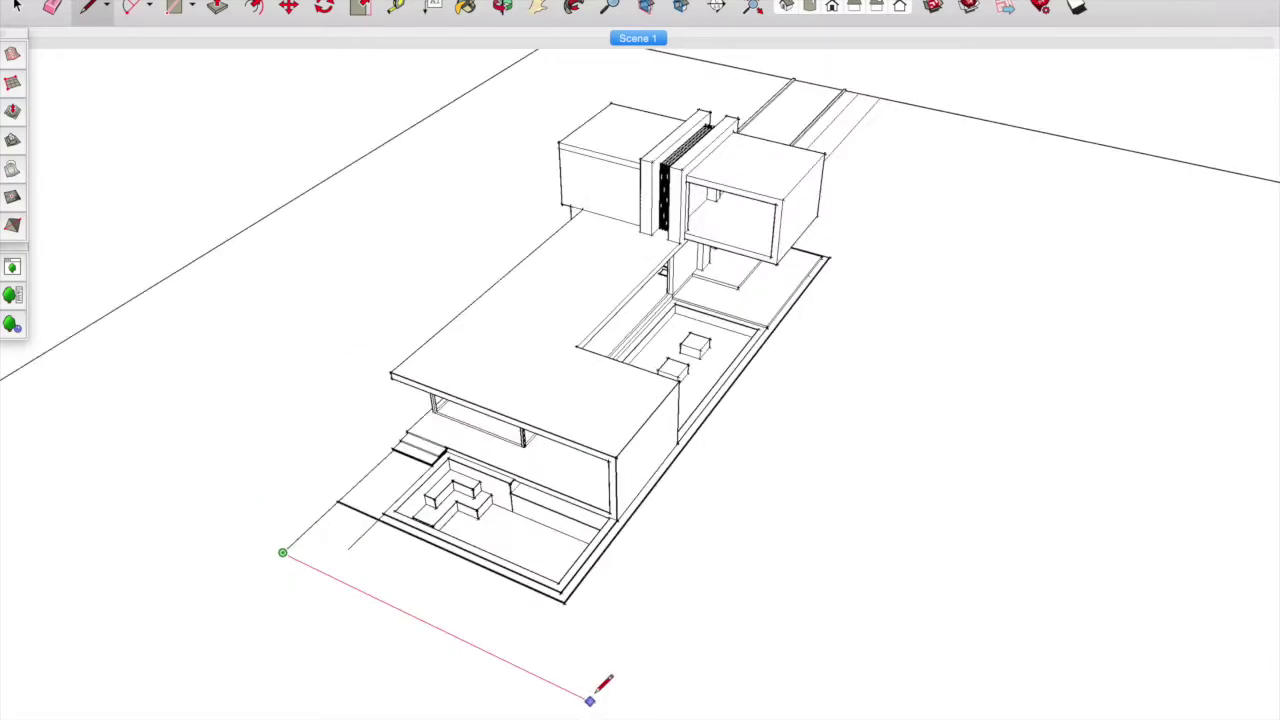
pyautogui.scroll(3, 751, 416)
pyautogui.moveTo(751, 416)
pyautogui.mouseDown(button='middle')
pyautogui.moveTo(620, 649)
pyautogui.moveTo(657, 286)
pyautogui.moveTo(591, 280)
pyautogui.moveTo(313, 425)
pyautogui.moveTo(1117, 412)
pyautogui.mouseUp(button='middle')
pyautogui.scroll(5, 170, 55)
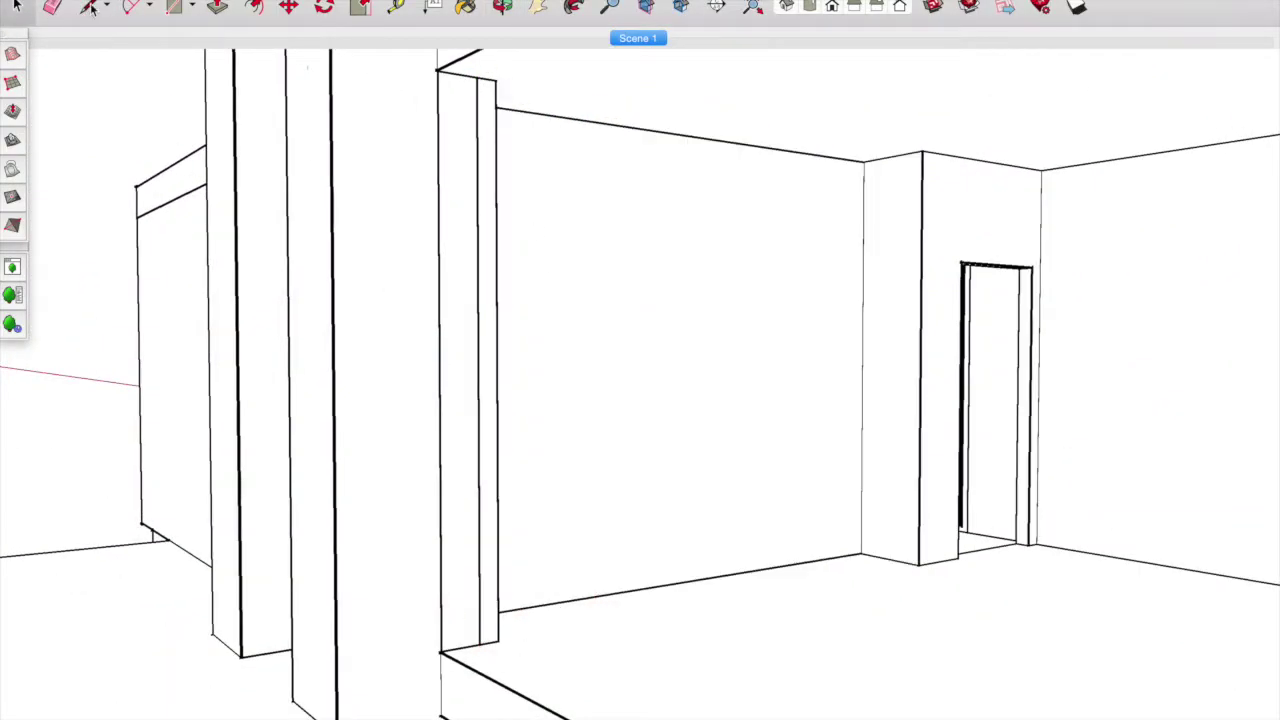
pyautogui.scroll(5, 774, 326)
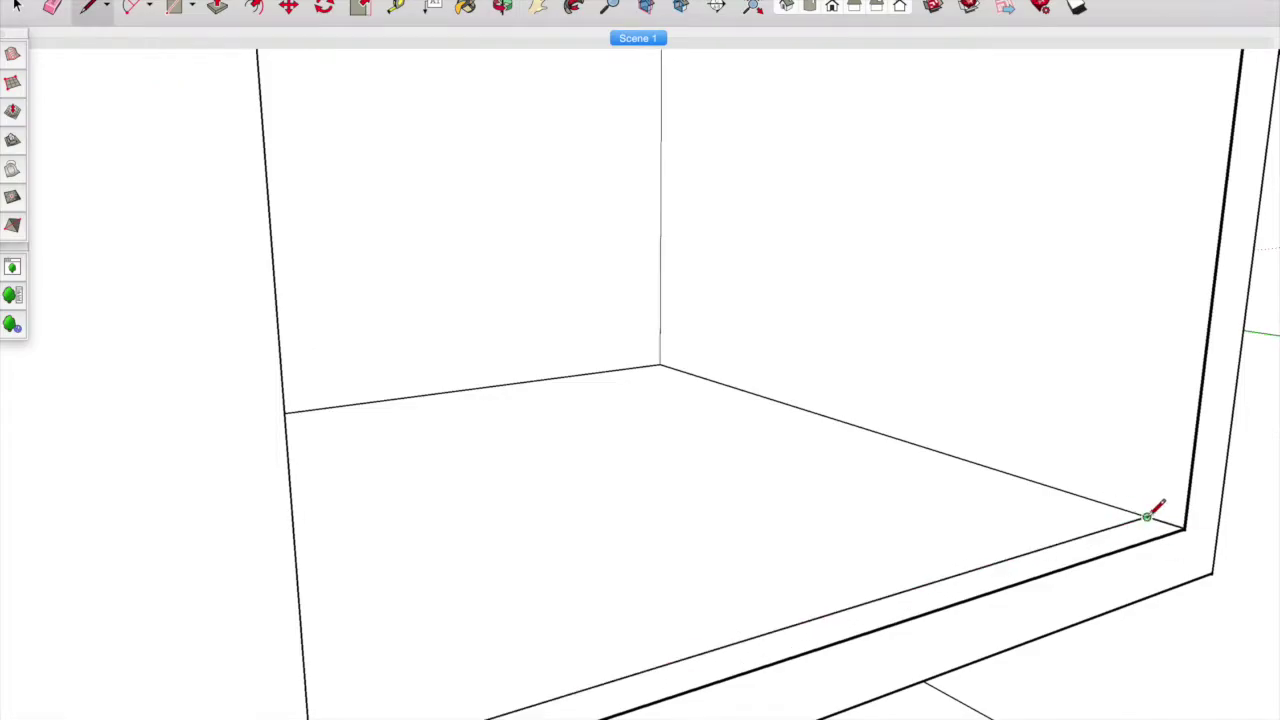
pyautogui.scroll(-5, 1011, 63)
pyautogui.moveTo(1011, 63); pyautogui.dragTo(906, 301, button='middle')
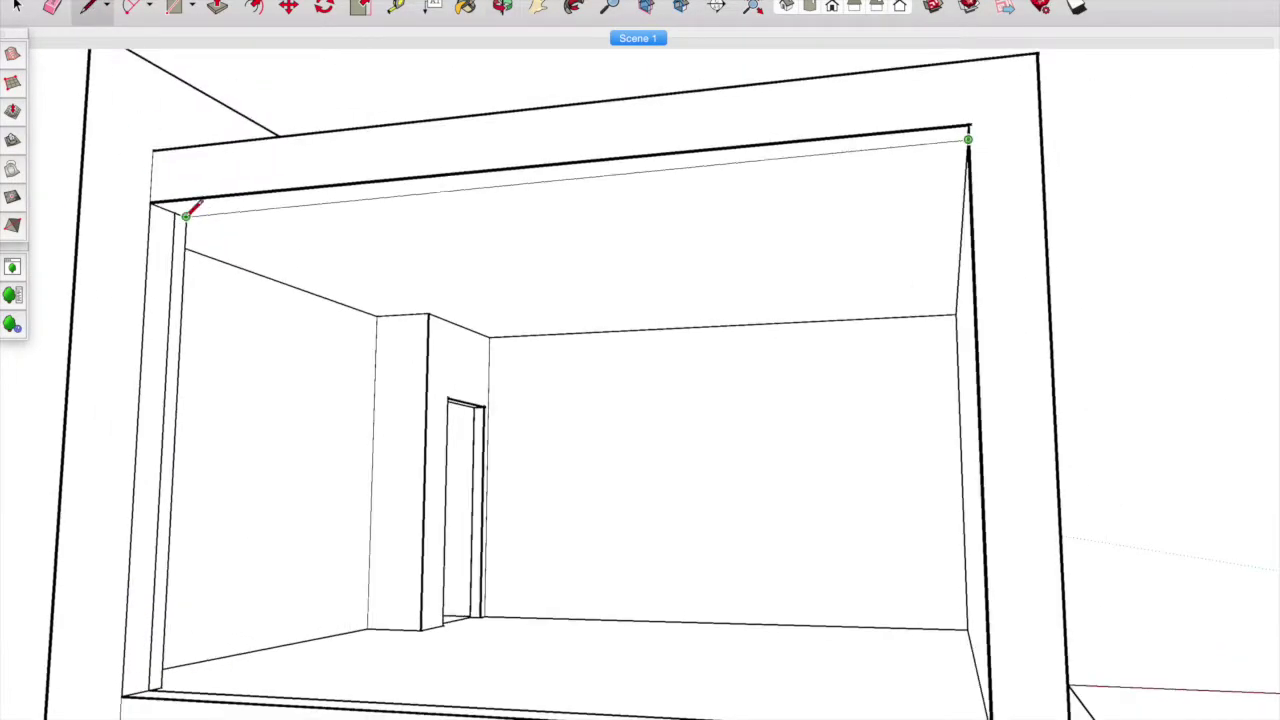
pyautogui.moveTo(1014, 229); pyautogui.dragTo(1218, 212, button='middle')
pyautogui.scroll(-3, 1218, 212)
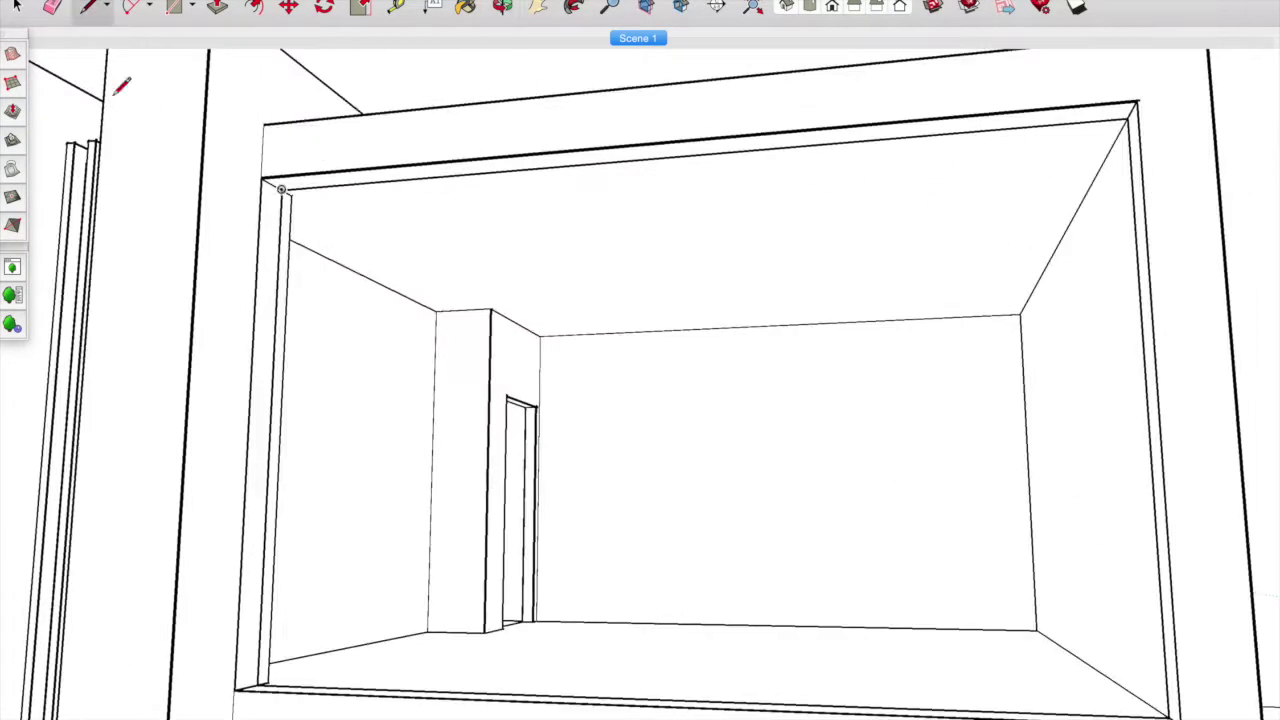
pyautogui.scroll(-3, 1157, 671)
pyautogui.scroll(3, 1014, 606)
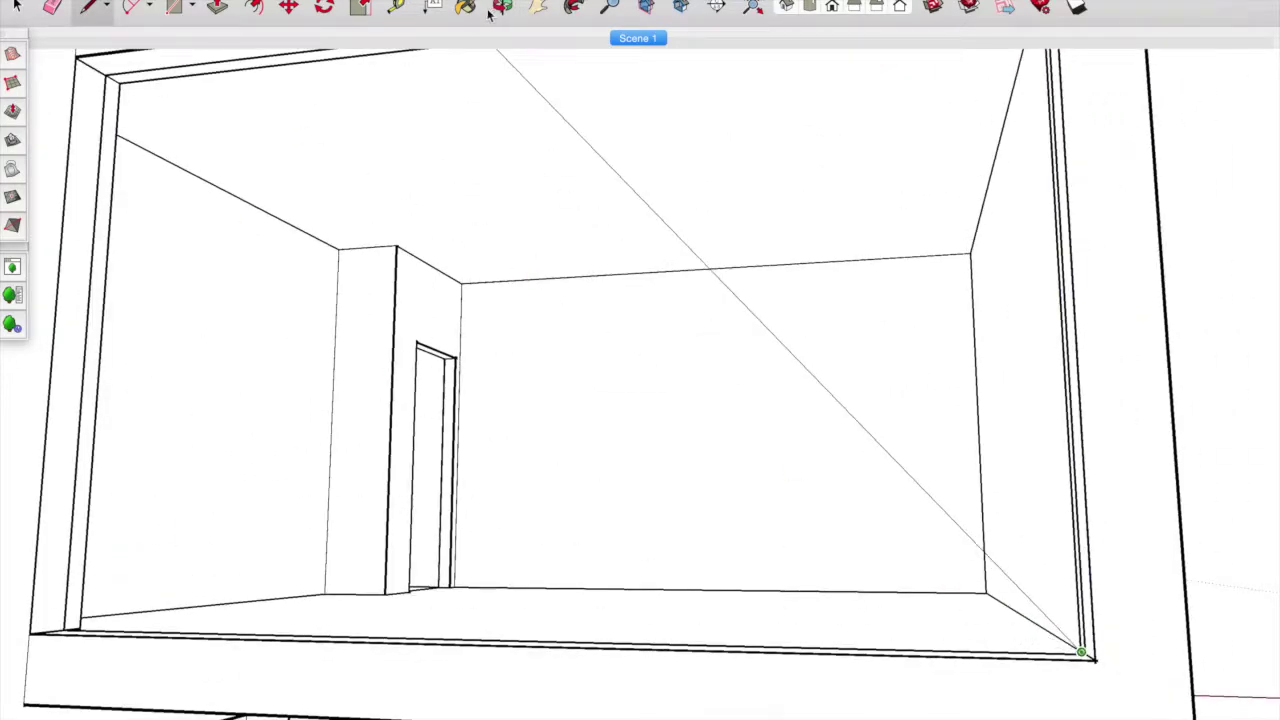
pyautogui.moveTo(1080, 640); pyautogui.dragTo(170, 181, button='middle')
pyautogui.moveTo(467, 175); pyautogui.dragTo(700, 180, button='middle')
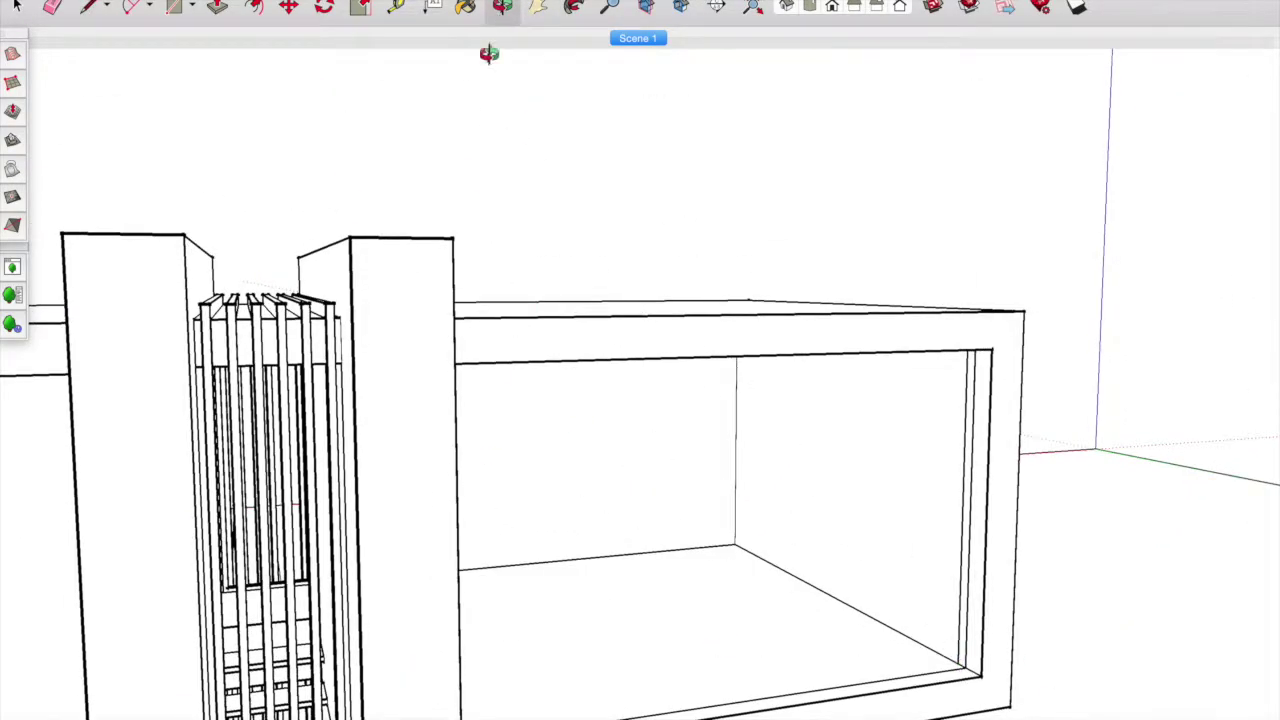
pyautogui.click(500, 20)
pyautogui.press('l')
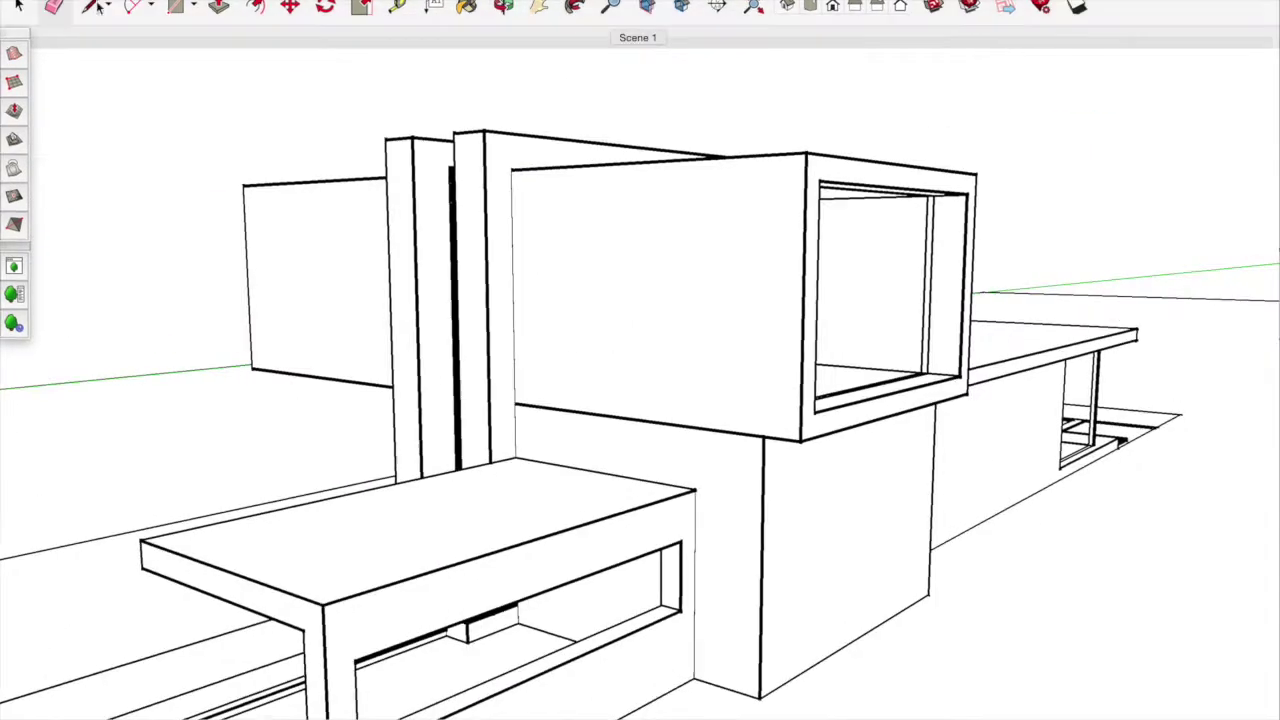
pyautogui.click(927, 595)
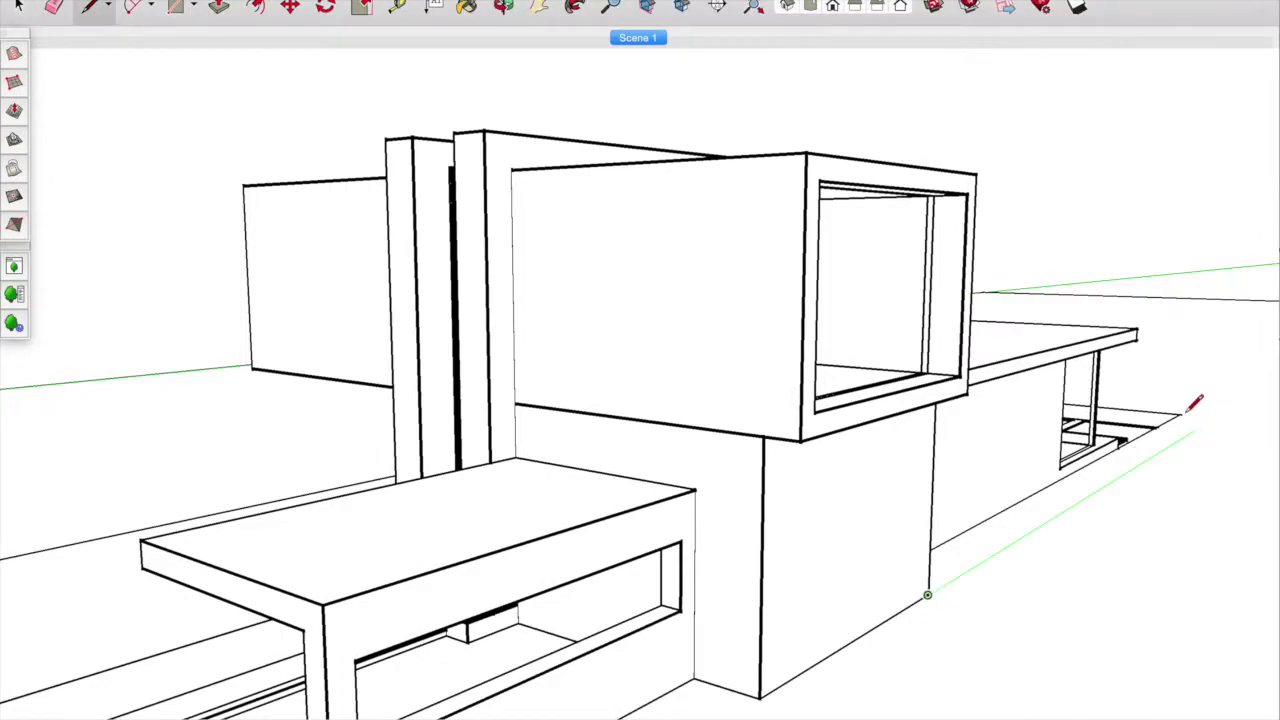
pyautogui.scroll(5, 1218, 415)
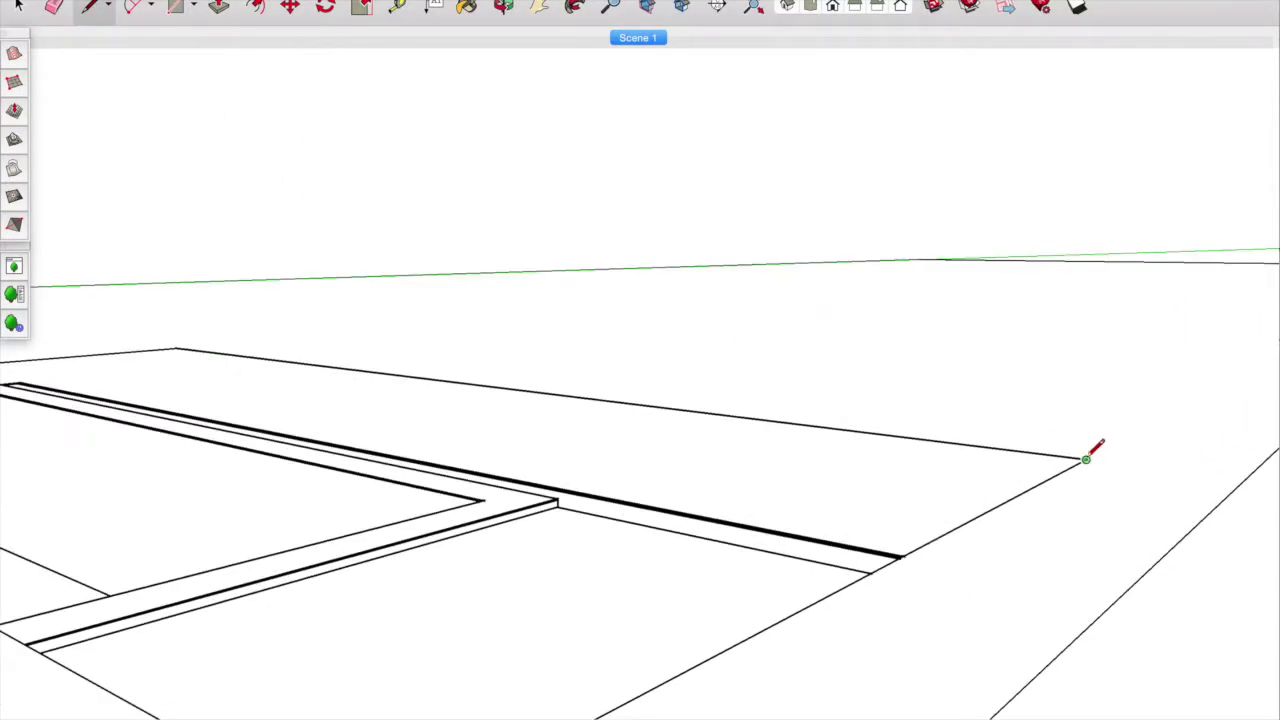
pyautogui.scroll(-5, 446, 91)
pyautogui.moveTo(446, 91); pyautogui.dragTo(523, 491, button='middle')
pyautogui.scroll(-3, 523, 491)
pyautogui.moveTo(310, 700)
pyautogui.mouseDown(button='middle')
pyautogui.moveTo(274, 395)
pyautogui.moveTo(614, 354)
pyautogui.mouseUp(button='middle')
pyautogui.scroll(5, 449, 186)
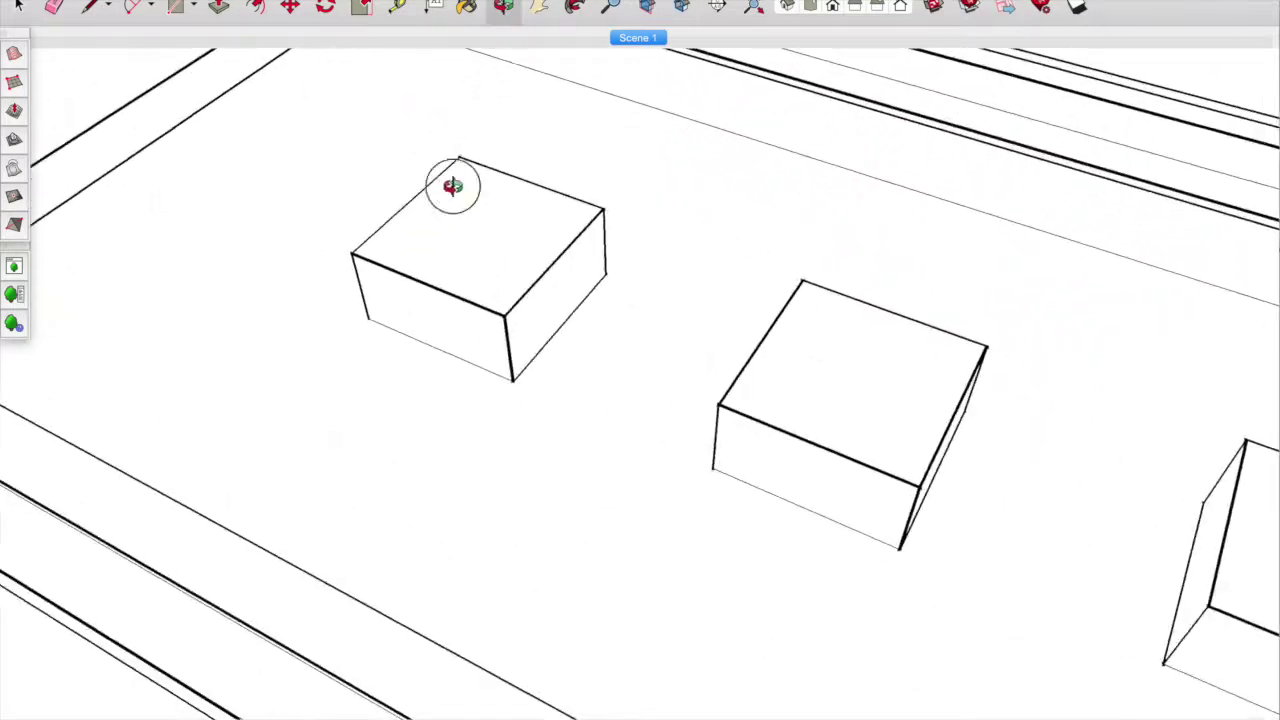
# - Create a sphere above the left block from a vertical line at the top-edge midpoint
pyautogui.click(521, 171)
pyautogui.moveTo(447, 77); pyautogui.dragTo(480, 229, button='middle')
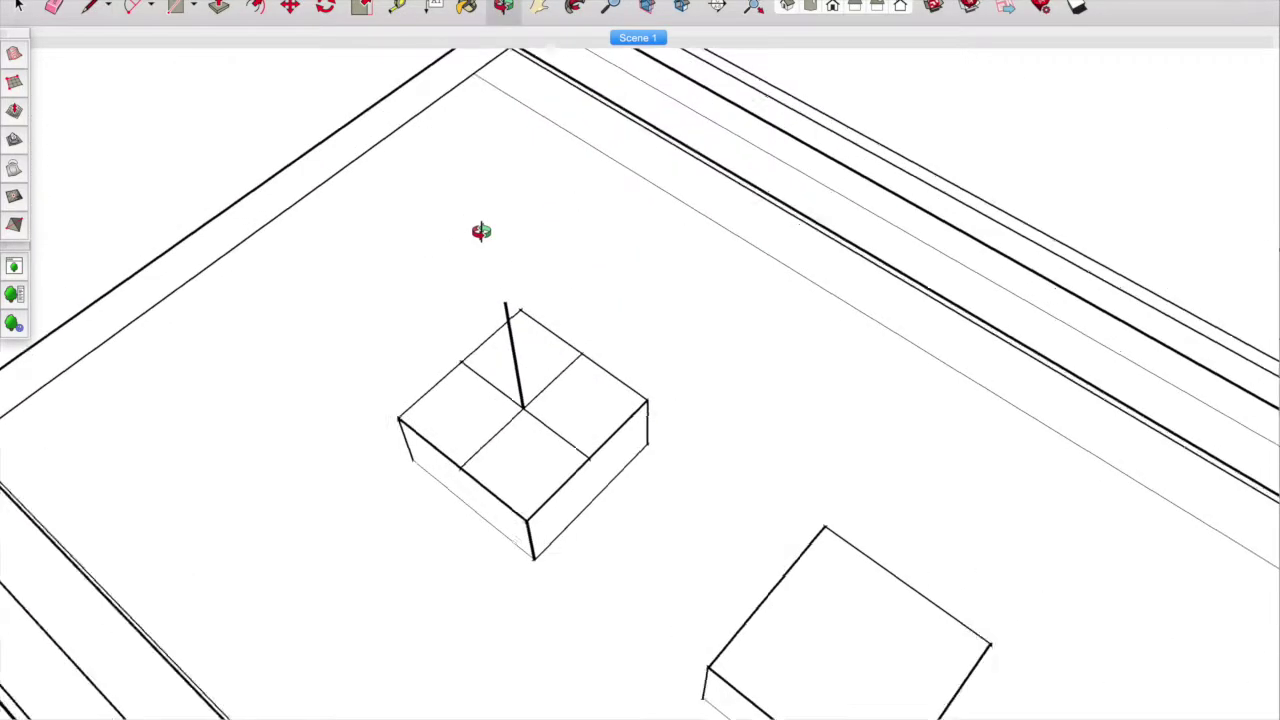
pyautogui.scroll(3, 520, 345)
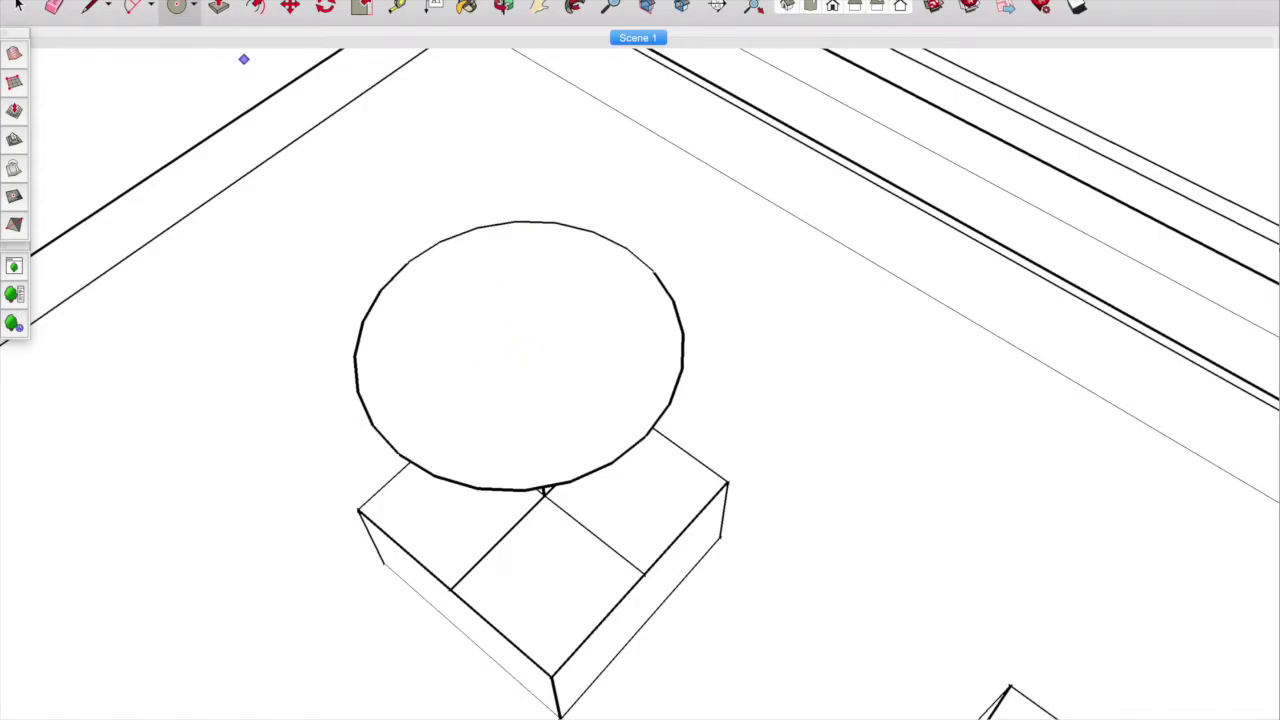
pyautogui.click(503, 152)
pyautogui.moveTo(503, 152); pyautogui.dragTo(468, 150, button='middle')
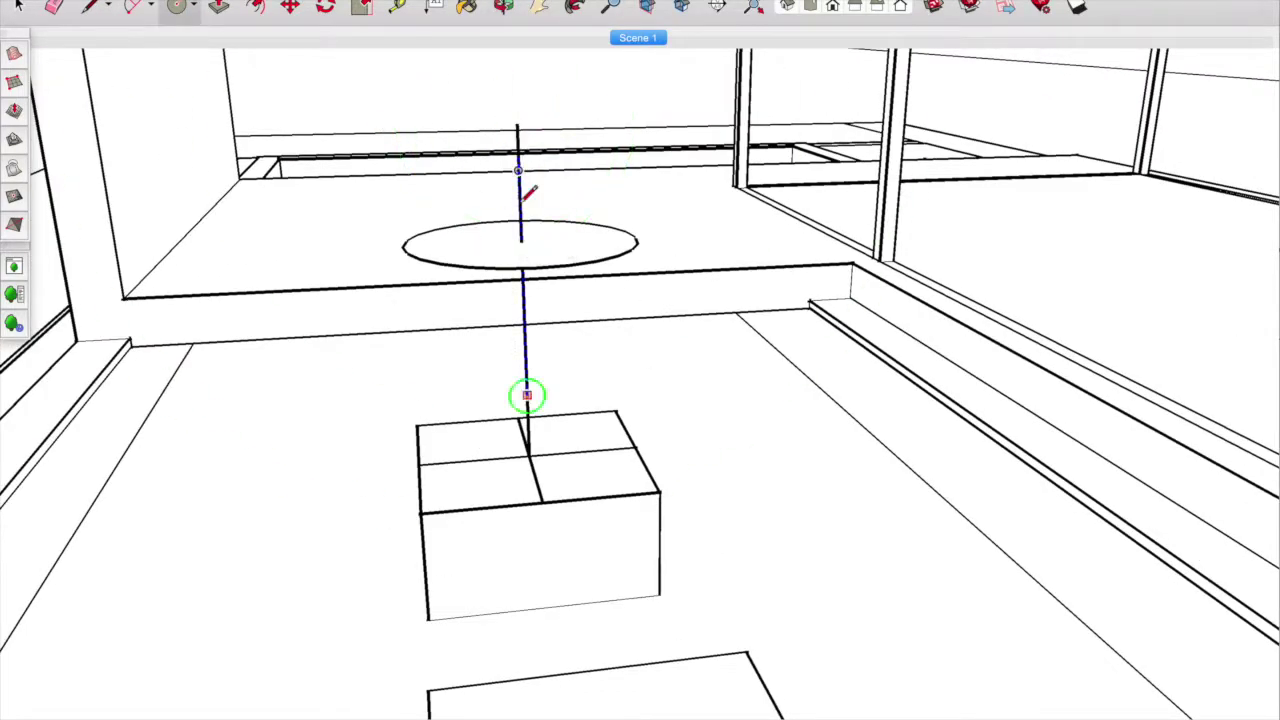
pyautogui.hotkey('ctrl', 'z')
pyautogui.press('l')
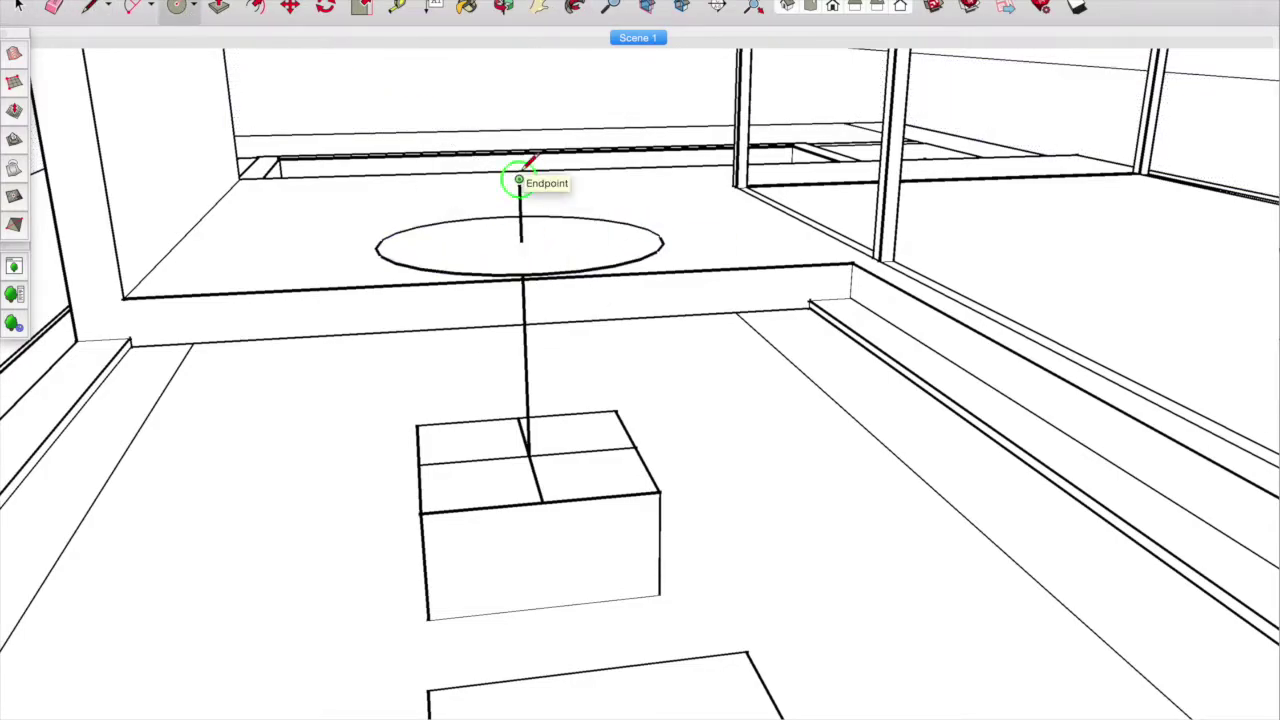
pyautogui.moveTo(508, 177); pyautogui.dragTo(193, 62, button='middle')
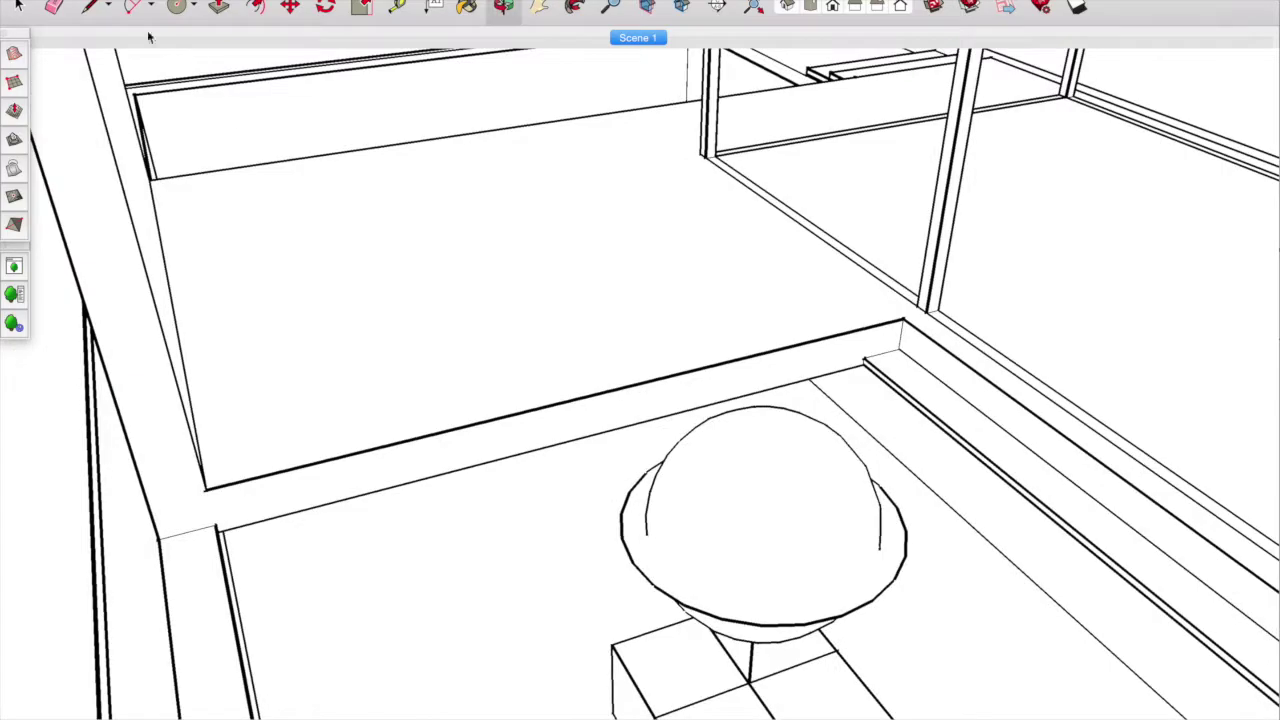
pyautogui.moveTo(903, 577)
pyautogui.mouseDown(button='middle')
pyautogui.moveTo(418, 225)
pyautogui.moveTo(443, 117)
pyautogui.moveTo(528, 373)
pyautogui.moveTo(477, 349)
pyautogui.moveTo(486, 337)
pyautogui.mouseUp(button='middle')
# - Make the sphere a group and move it down onto the left block
pyautogui.rightClick(458, 123)
pyautogui.click(518, 258)
pyautogui.moveTo(518, 258); pyautogui.dragTo(457, 357, button='middle')
pyautogui.press('m')
pyautogui.click(560, 309)
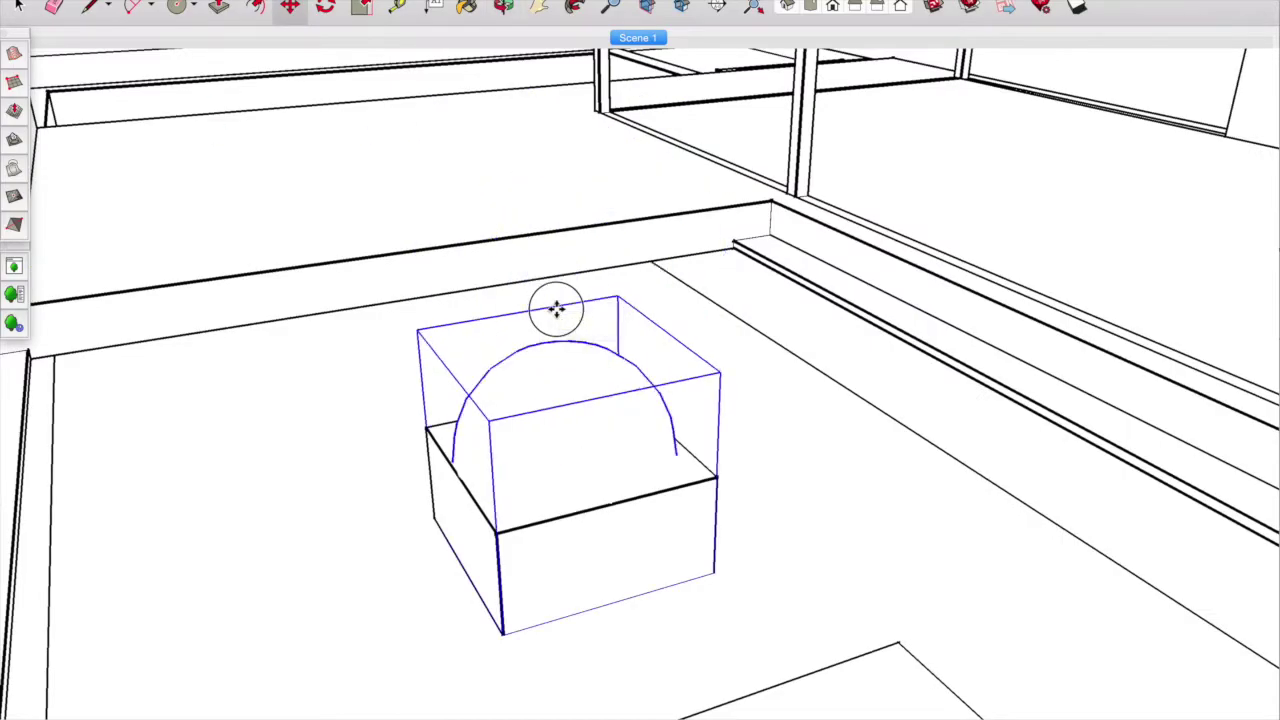
pyautogui.click(566, 290)
# - Ctrl-Move a copy of the sphere onto the right-hand block
pyautogui.moveTo(566, 290); pyautogui.dragTo(766, 517, button='middle')
pyautogui.scroll(3, 766, 517)
pyautogui.press('l')
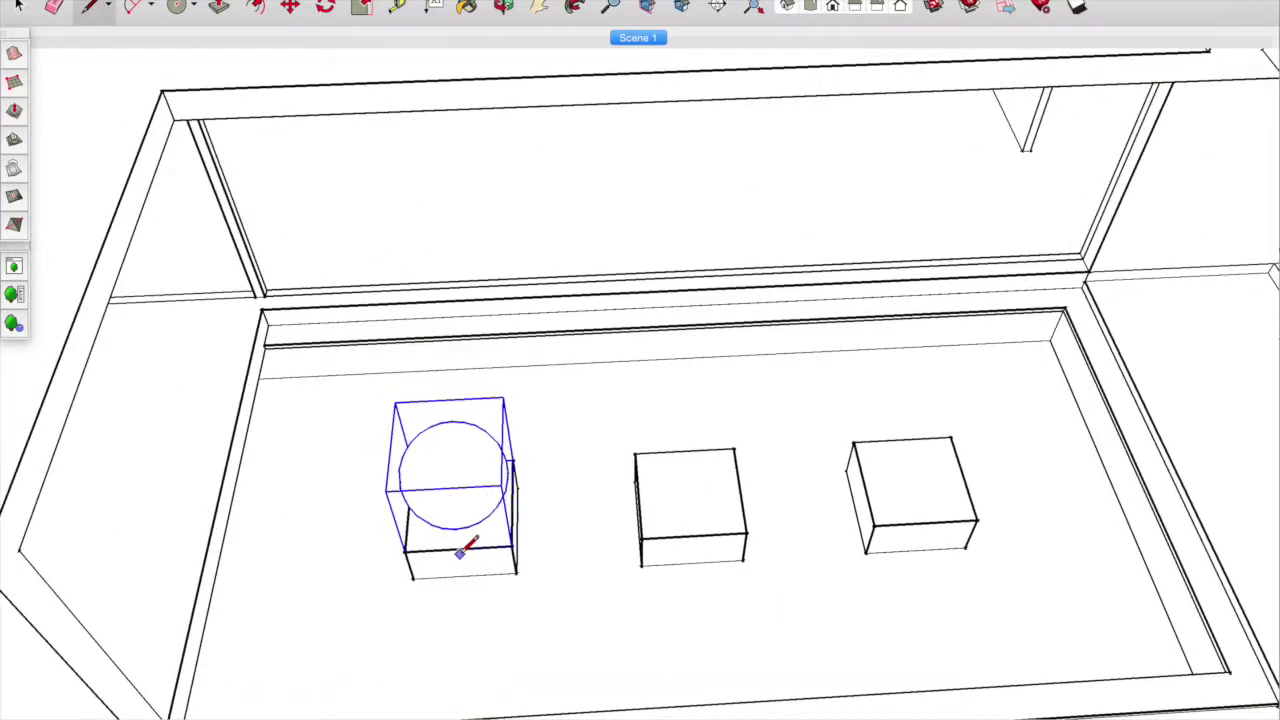
pyautogui.press('m')
pyautogui.click(451, 469)
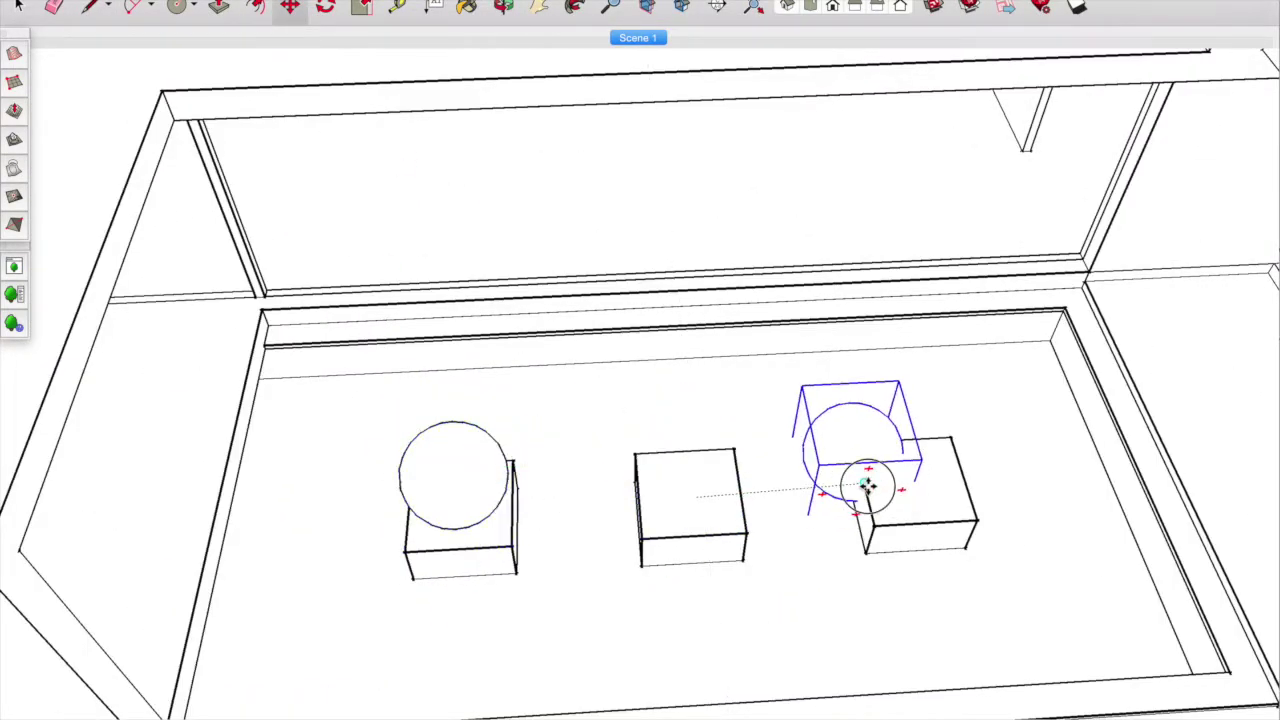
pyautogui.click(917, 484)
pyautogui.moveTo(917, 484); pyautogui.dragTo(91, 206, button='middle')
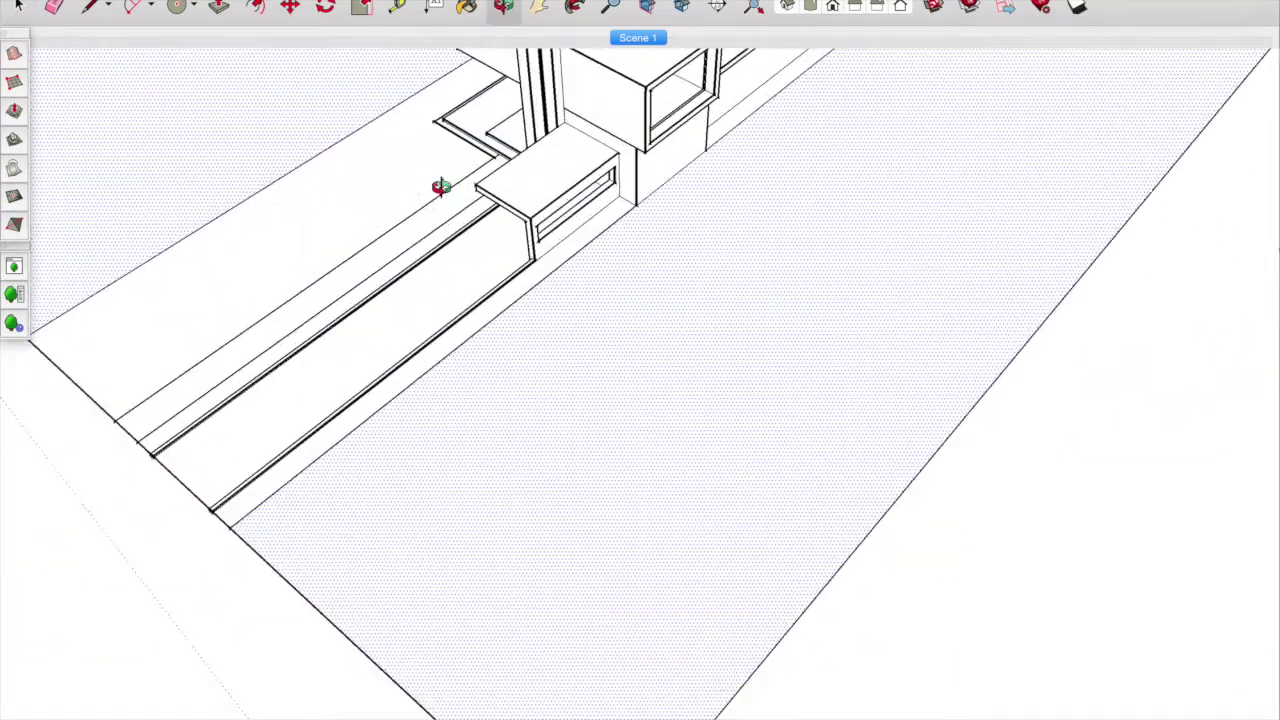
# - Move the stepping slab onto the step
pyautogui.moveTo(497, 336); pyautogui.dragTo(408, 434, button='middle')
pyautogui.scroll(5, 408, 434)
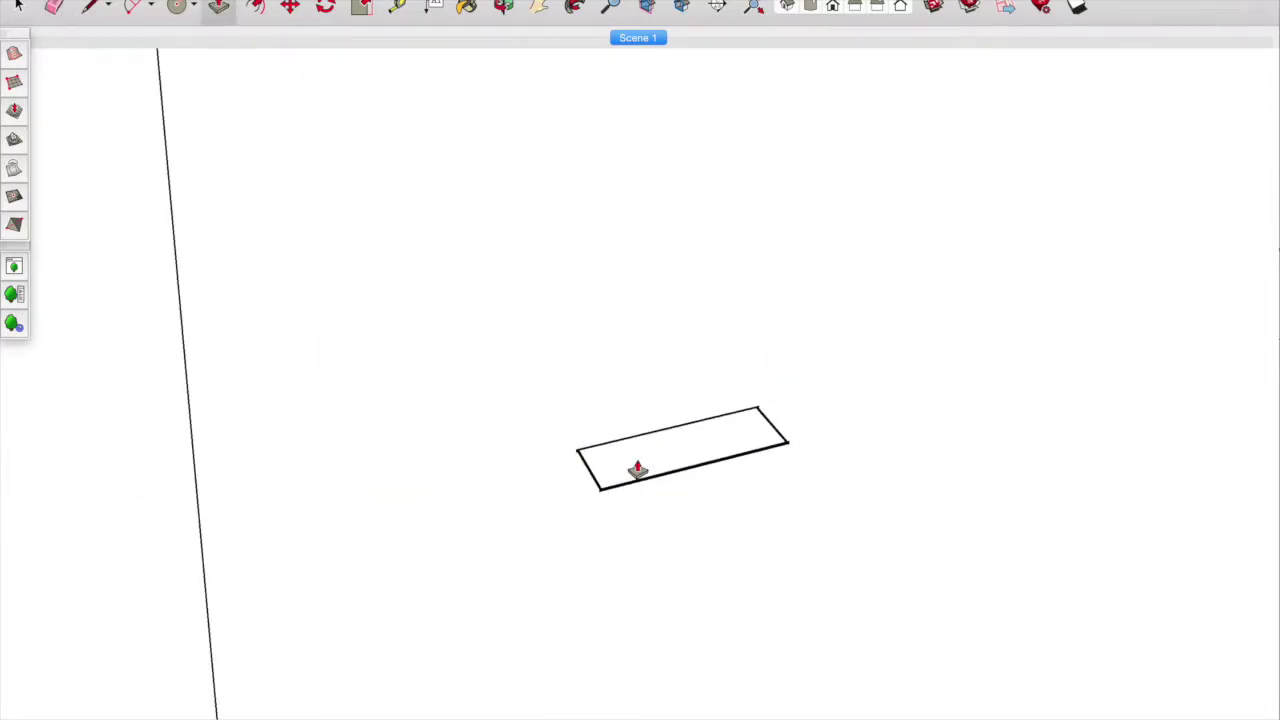
pyautogui.scroll(-10, 966, 291)
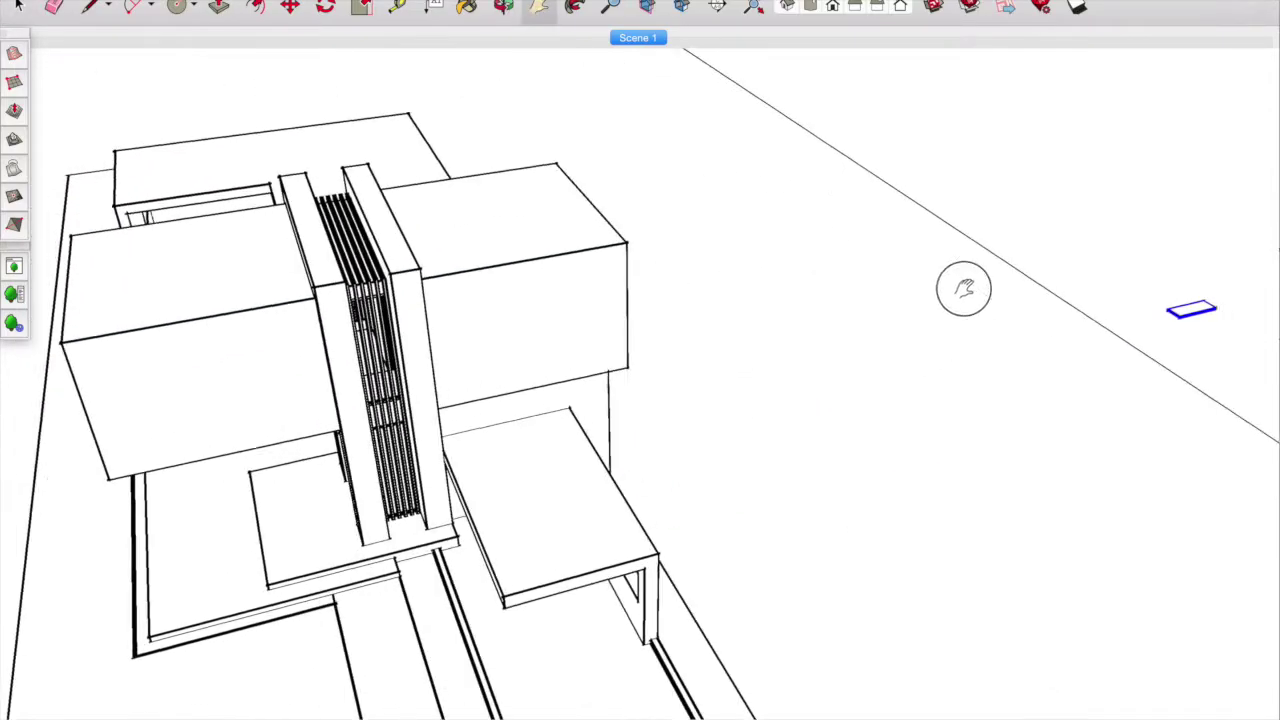
pyautogui.moveTo(349, 631); pyautogui.dragTo(394, 583, button='middle')
pyautogui.scroll(5, 728, 524)
pyautogui.scroll(2, 728, 524)
pyautogui.press('m')
pyautogui.moveTo(926, 580); pyautogui.dragTo(640, 491)
pyautogui.scroll(-2, 539, 404)
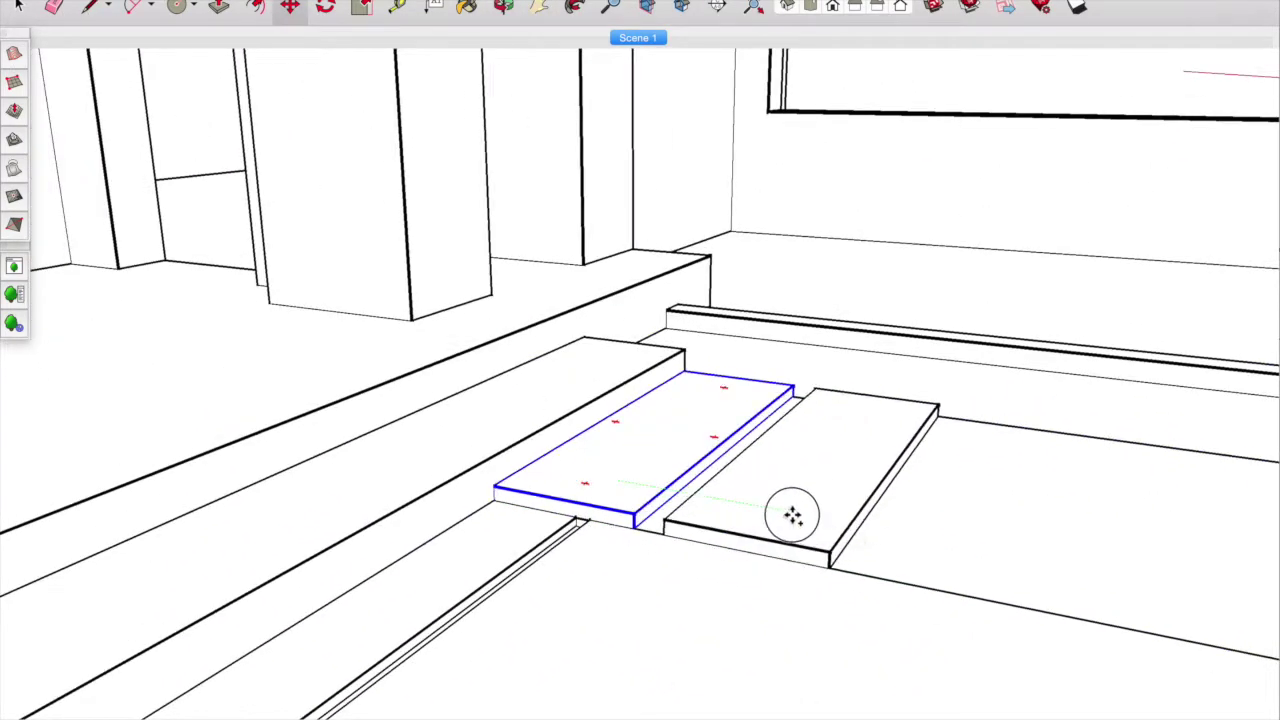
pyautogui.scroll(-5, 790, 507)
pyautogui.scroll(-4, 791, 271)
# - Select the potted tree component on the platform and take the Move tool
pyautogui.moveTo(757, 523); pyautogui.dragTo(986, 534, button='middle')
pyautogui.scroll(5, 986, 534)
pyautogui.click(1000, 480)
pyautogui.click(290, 6)
pyautogui.moveTo(600, 400)
pyautogui.mouseDown(button='middle')
pyautogui.moveTo(500, 420)
pyautogui.moveTo(460, 400)
pyautogui.mouseUp(button='middle')
pyautogui.scroll(-5, 620, 360)
pyautogui.scroll(4, 492, 418)
pyautogui.scroll(-3, 420, 300)
# - Reposition the potted tree on the courtyard platform and pick the Common broom plant
pyautogui.moveTo(360, 209); pyautogui.dragTo(540, 443, button='middle')
pyautogui.scroll(-4, 500, 480)
pyautogui.moveTo(1042, 452); pyautogui.dragTo(451, 329, button='middle')
pyautogui.scroll(4, 451, 329)
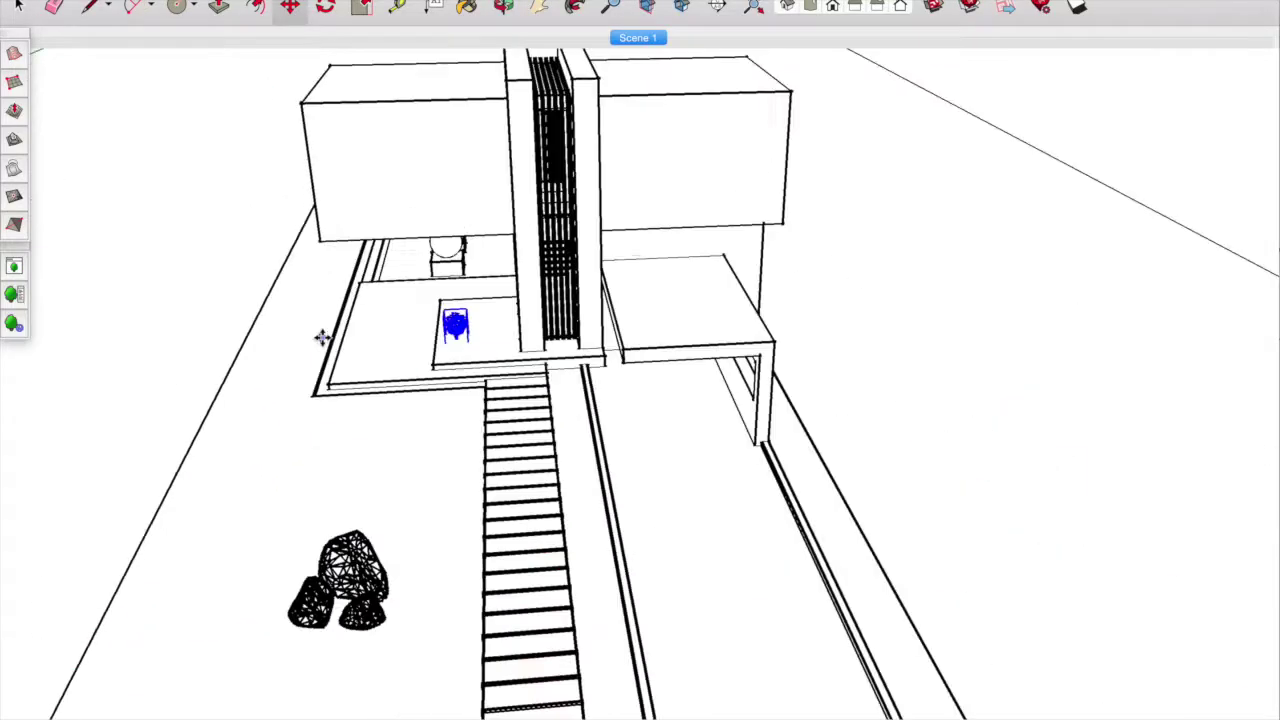
pyautogui.scroll(4, 791, 349)
pyautogui.moveTo(791, 349); pyautogui.dragTo(940, 380, button='middle')
pyautogui.scroll(3, 970, 290)
pyautogui.scroll(-3, 606, 289)
pyautogui.moveTo(606, 289); pyautogui.dragTo(603, 297, button='middle')
pyautogui.scroll(4, 603, 297)
pyautogui.moveTo(949, 623)
pyautogui.mouseDown(button='middle')
pyautogui.moveTo(210, 68)
pyautogui.moveTo(277, 189)
pyautogui.moveTo(806, 434)
pyautogui.mouseUp(button='middle')
pyautogui.scroll(-5, 313, 90)
pyautogui.moveTo(218, 558)
pyautogui.mouseDown(button='middle')
pyautogui.moveTo(177, 291)
pyautogui.moveTo(1143, 51)
pyautogui.mouseUp(button='middle')
pyautogui.click(653, 110)
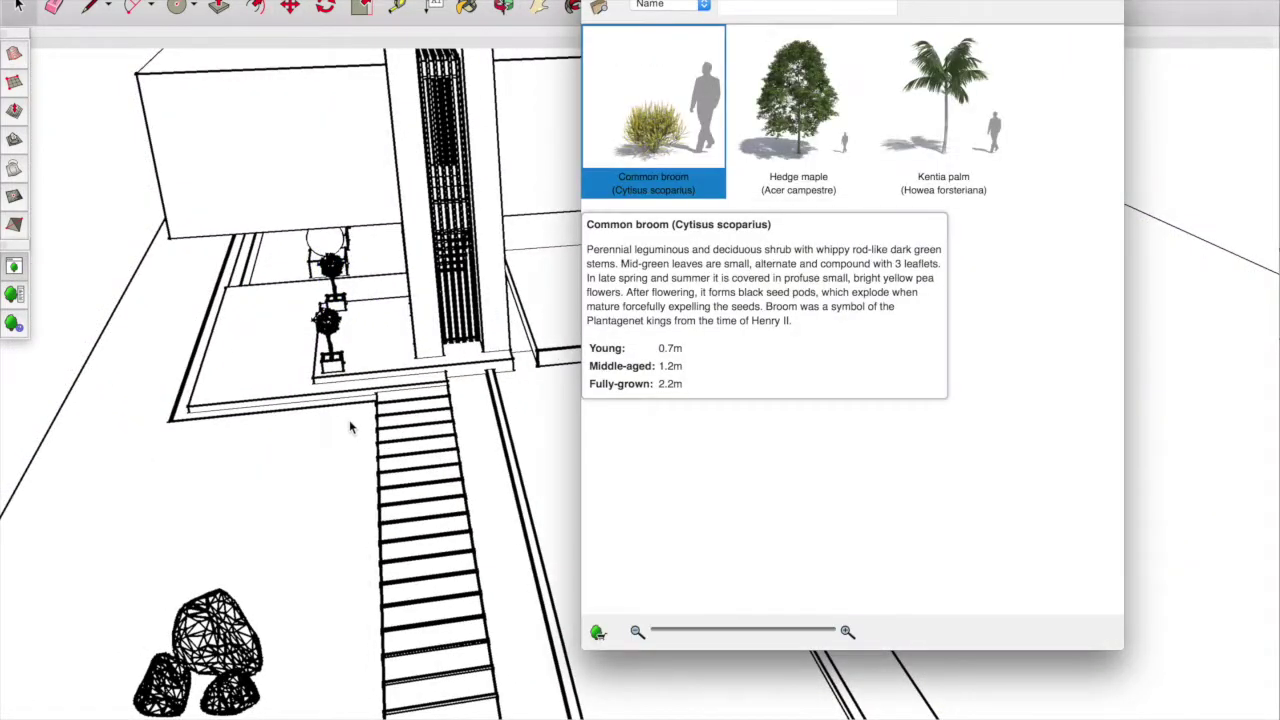
# - Copy the Common broom shrub by the pool into a row of 5 repeated copies
pyautogui.moveTo(337, 400)
pyautogui.mouseDown(button='middle')
pyautogui.moveTo(543, 443)
pyautogui.moveTo(731, 619)
pyautogui.moveTo(343, 566)
pyautogui.mouseUp(button='middle')
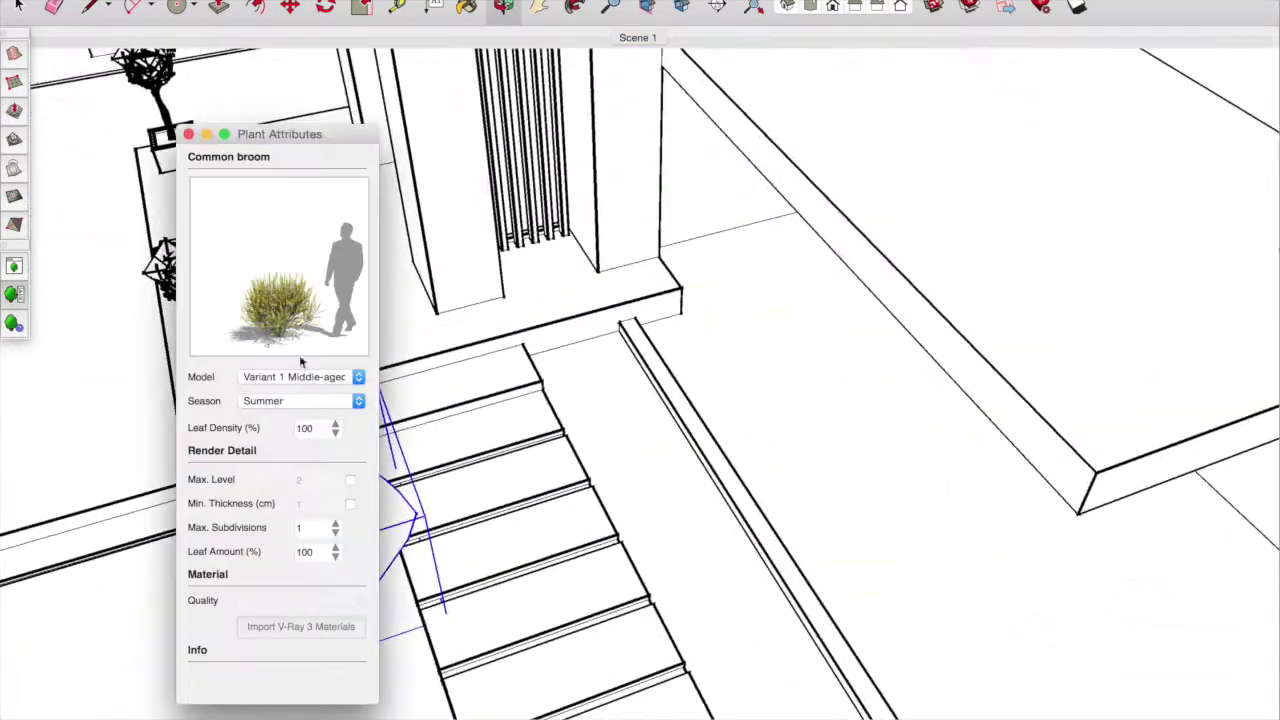
pyautogui.moveTo(658, 437)
pyautogui.mouseDown(button='middle')
pyautogui.moveTo(586, 380)
pyautogui.moveTo(349, 261)
pyautogui.mouseUp(button='middle')
pyautogui.scroll(3, 586, 380)
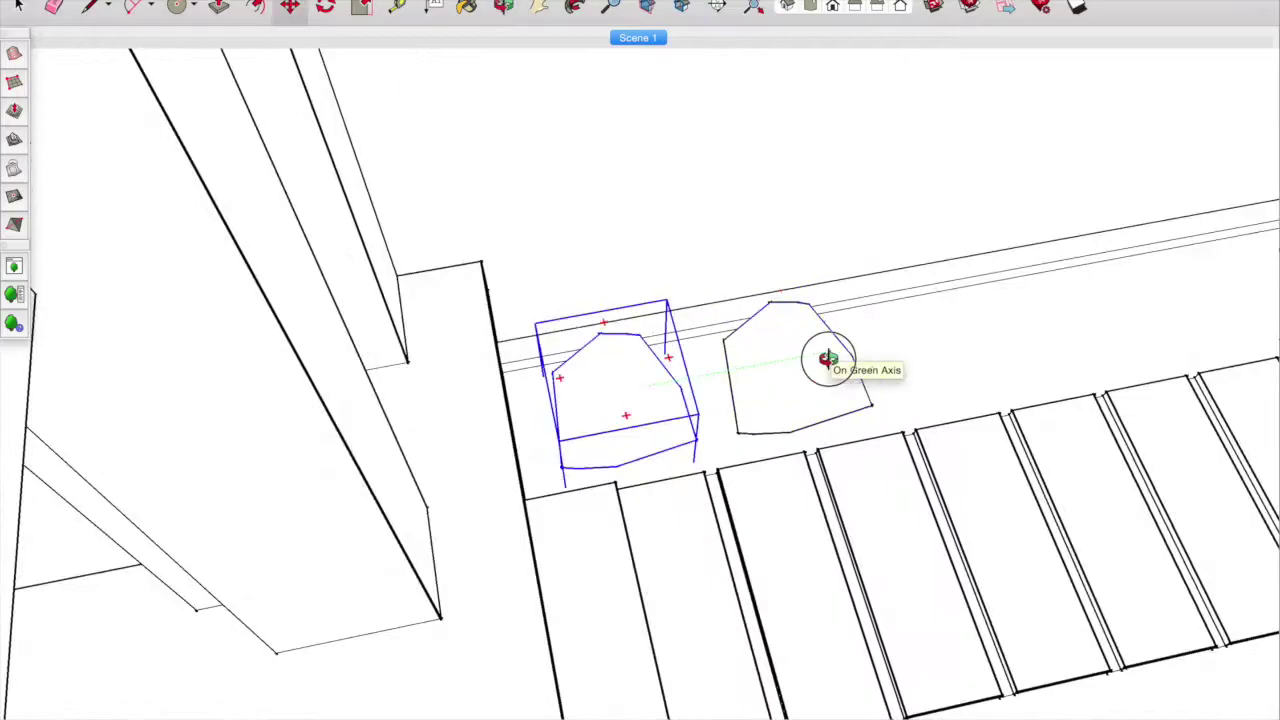
pyautogui.scroll(-5, 882, 340)
pyautogui.scroll(-5, 409, 263)
pyautogui.scroll(-5, 645, 400)
pyautogui.scroll(-3, 645, 400)
pyautogui.scroll(3, 840, 511)
pyautogui.moveTo(840, 511); pyautogui.dragTo(940, 283, button='middle')
pyautogui.scroll(3, 665, 560)
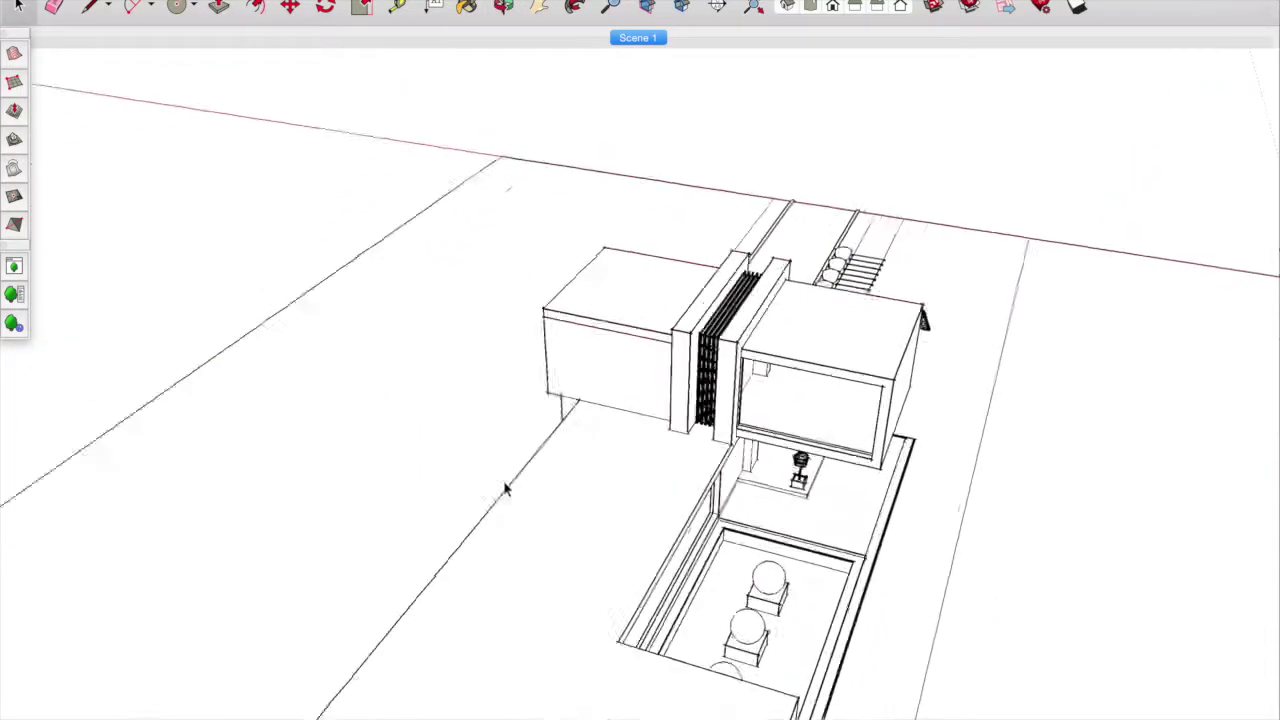
pyautogui.scroll(-3, 665, 560)
pyautogui.rightClick(490, 448)
pyautogui.click(290, 8)
pyautogui.moveTo(452, 712); pyautogui.dragTo(453, 622, button='middle')
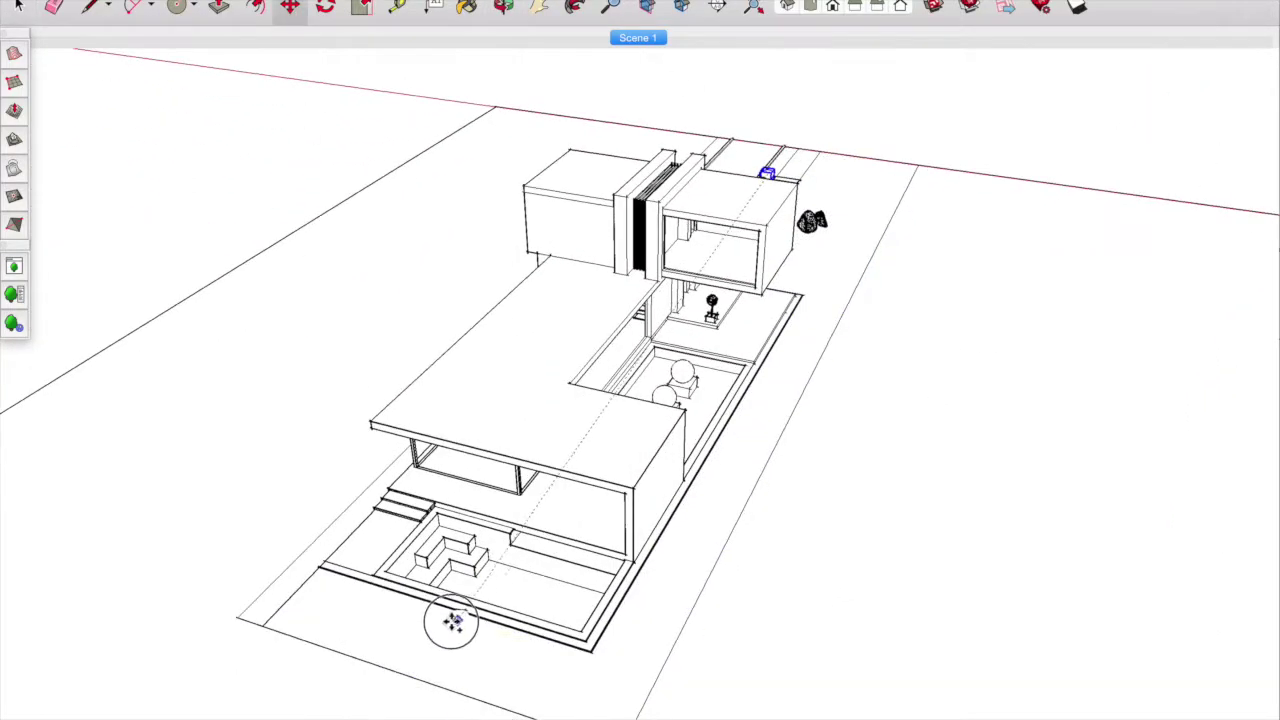
pyautogui.scroll(5, 395, 620)
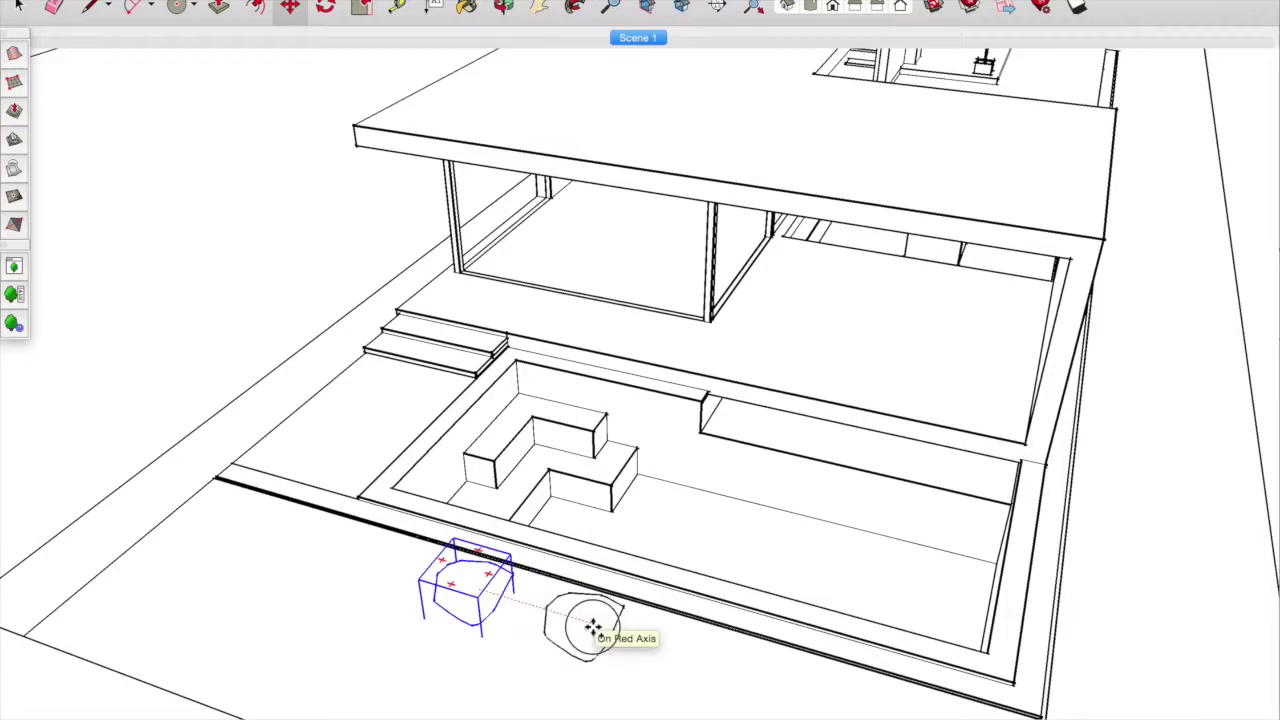
pyautogui.click(593, 628)
pyautogui.write('5x')
pyautogui.press('Return')
# - Insert a Plumeria from the plant library and set it to Variant 3 Middle-aged
pyautogui.scroll(-3, 489, 520)
pyautogui.click(14, 266)
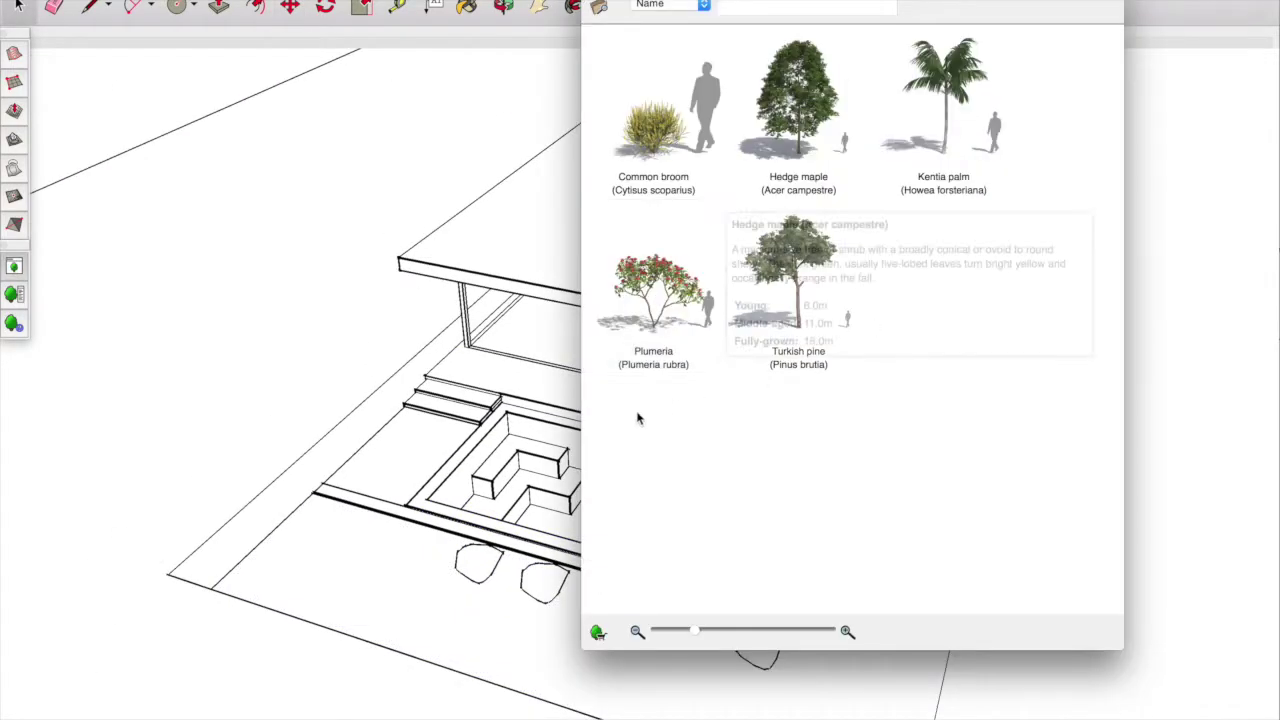
pyautogui.click(653, 295)
pyautogui.click(329, 557)
pyautogui.click(300, 408)
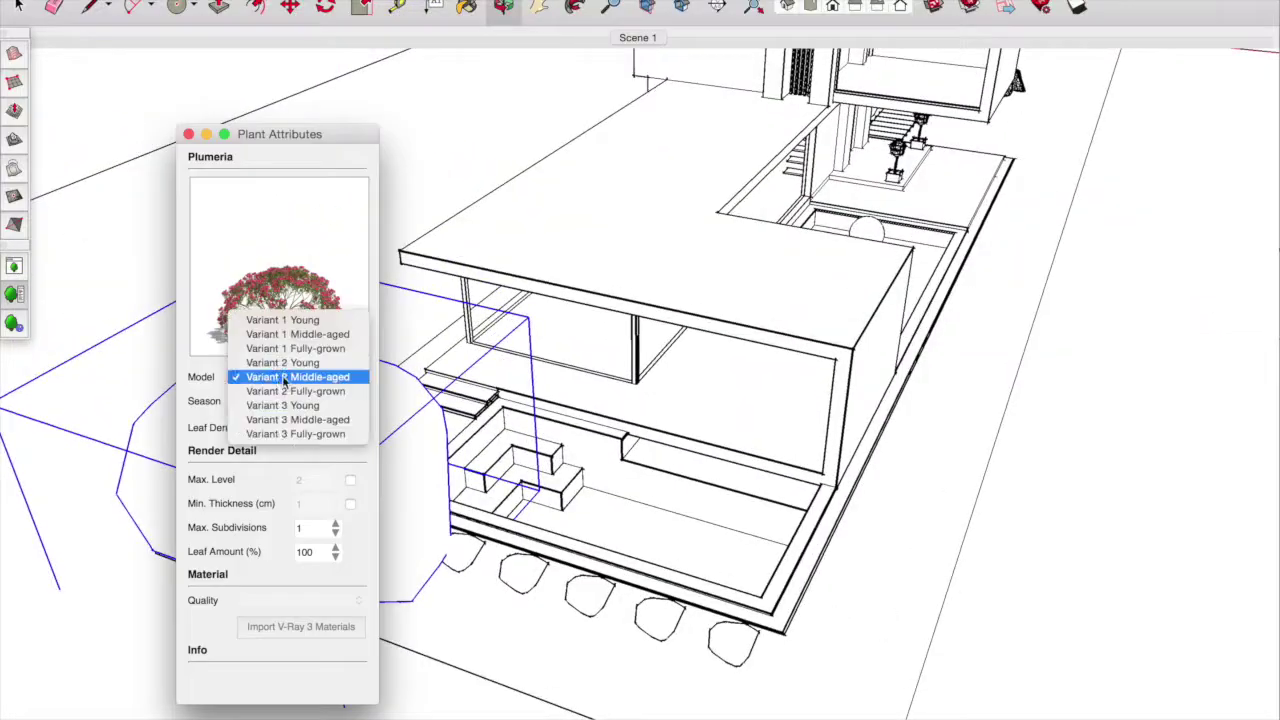
pyautogui.click(279, 428)
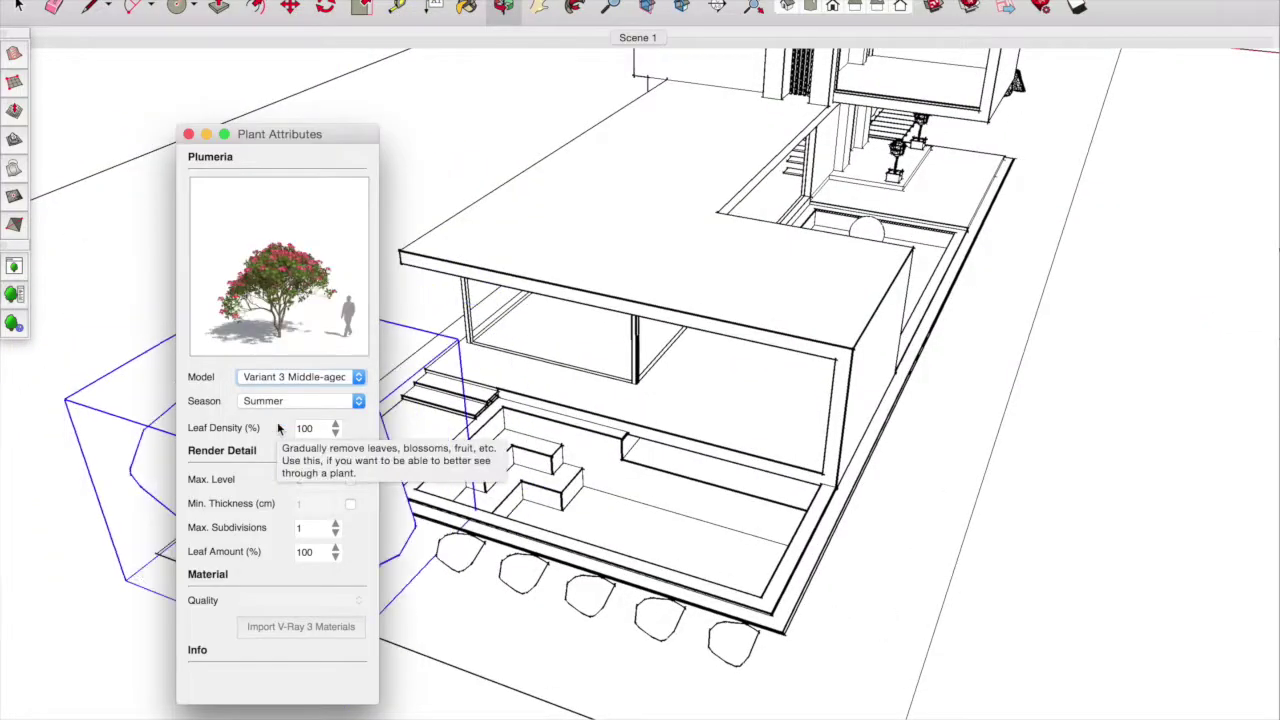
pyautogui.click(636, 37)
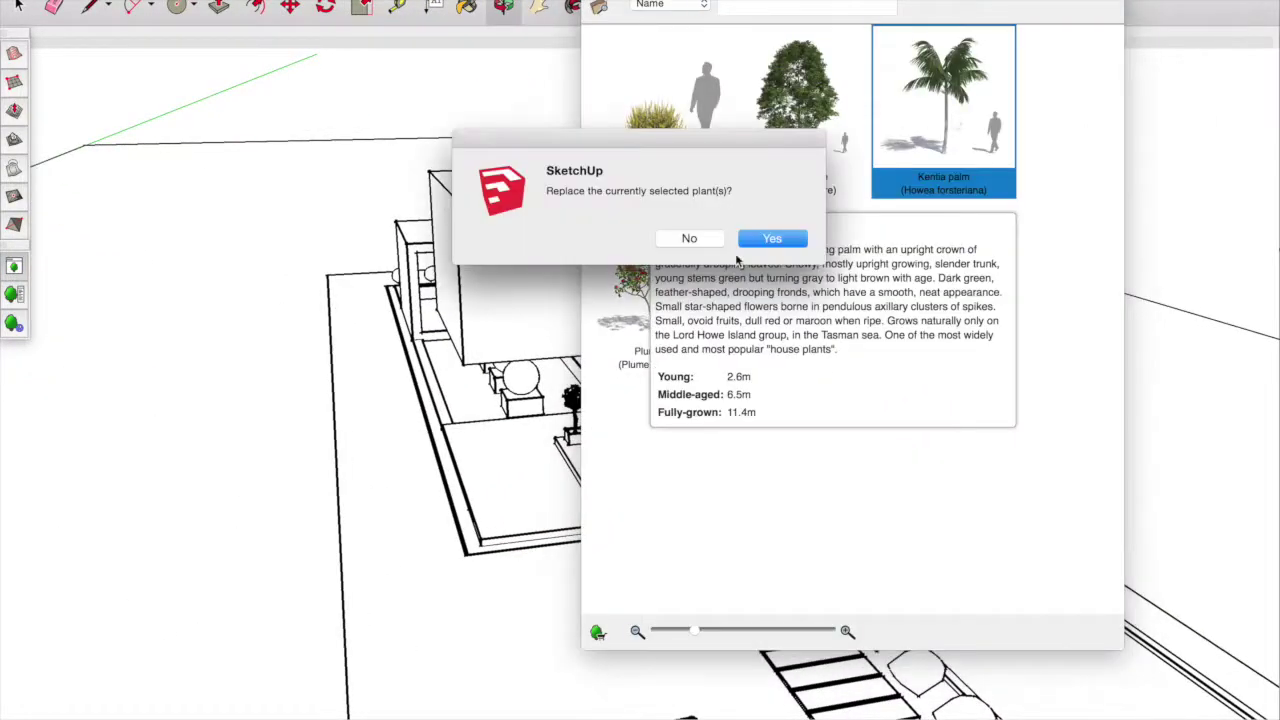
# - Replace the plant with a Variant 3 Fully-grown Kentia palm, scale it up and rotate it
pyautogui.click(697, 240)
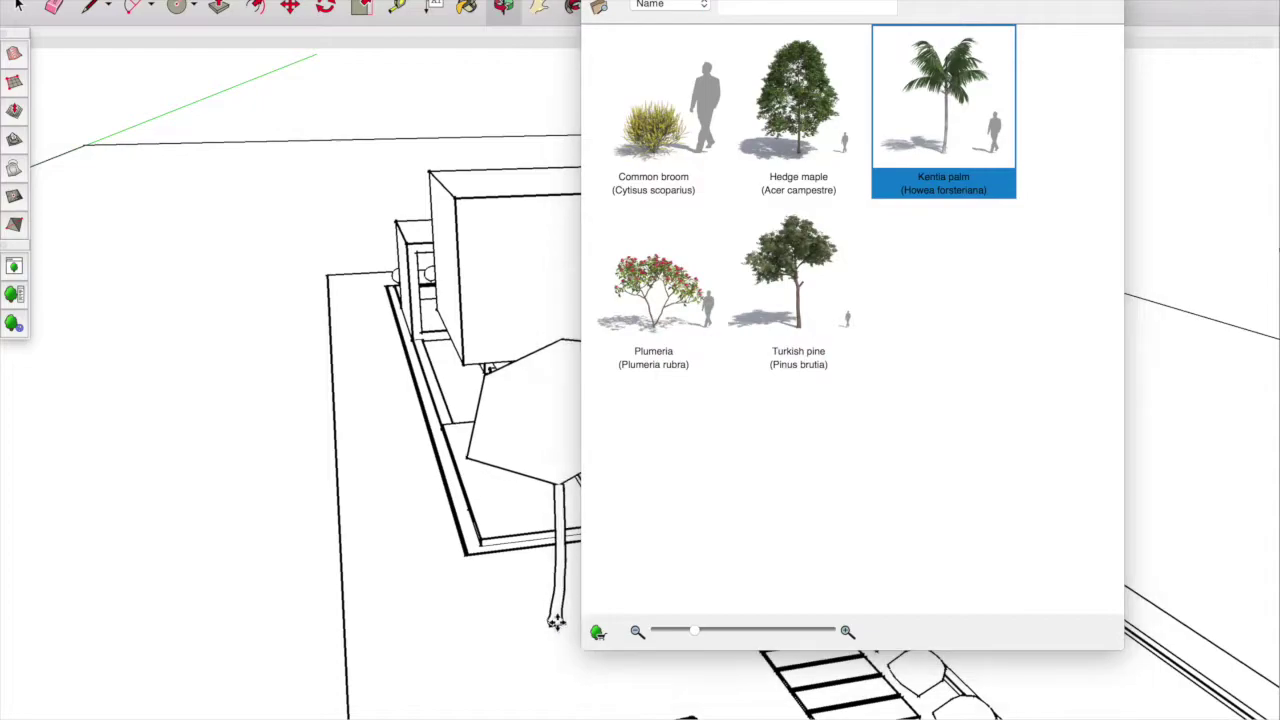
pyautogui.click(300, 376)
pyautogui.click(386, 477)
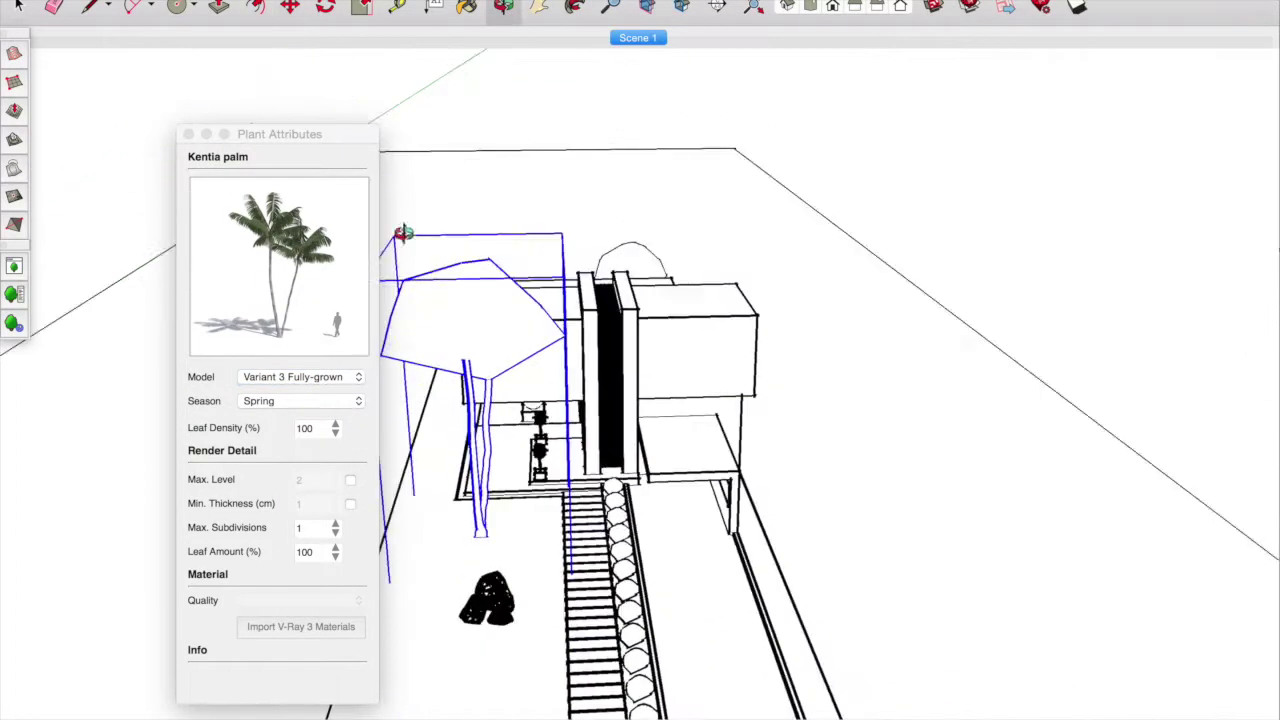
pyautogui.press('s')
pyautogui.moveTo(563, 223); pyautogui.dragTo(637, 205)
pyautogui.press('q')
pyautogui.click(492, 527)
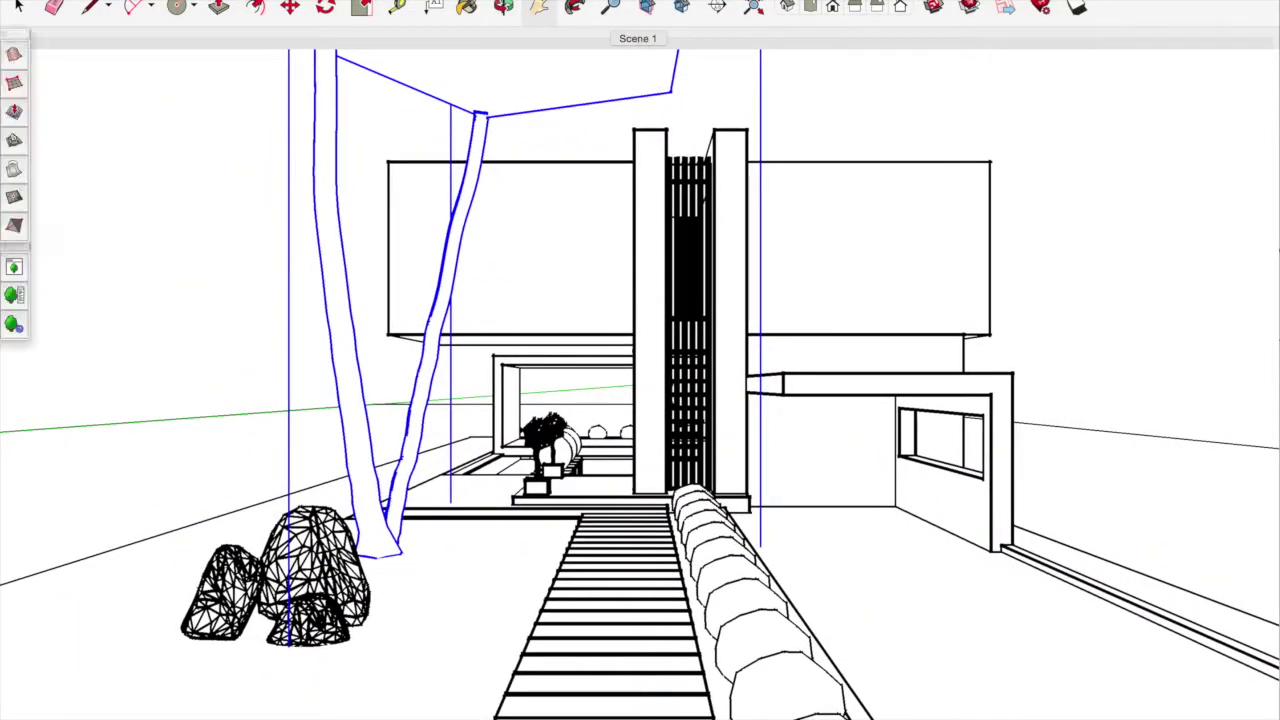
# - Turn on shadows, adjust the shadow time, and update Scene 1 with the shadowed view
pyautogui.click(443, 297)
pyautogui.click(237, 120)
pyautogui.moveTo(1166, 24); pyautogui.dragTo(1160, 37)
pyautogui.rightClick(638, 38)
pyautogui.click(686, 106)
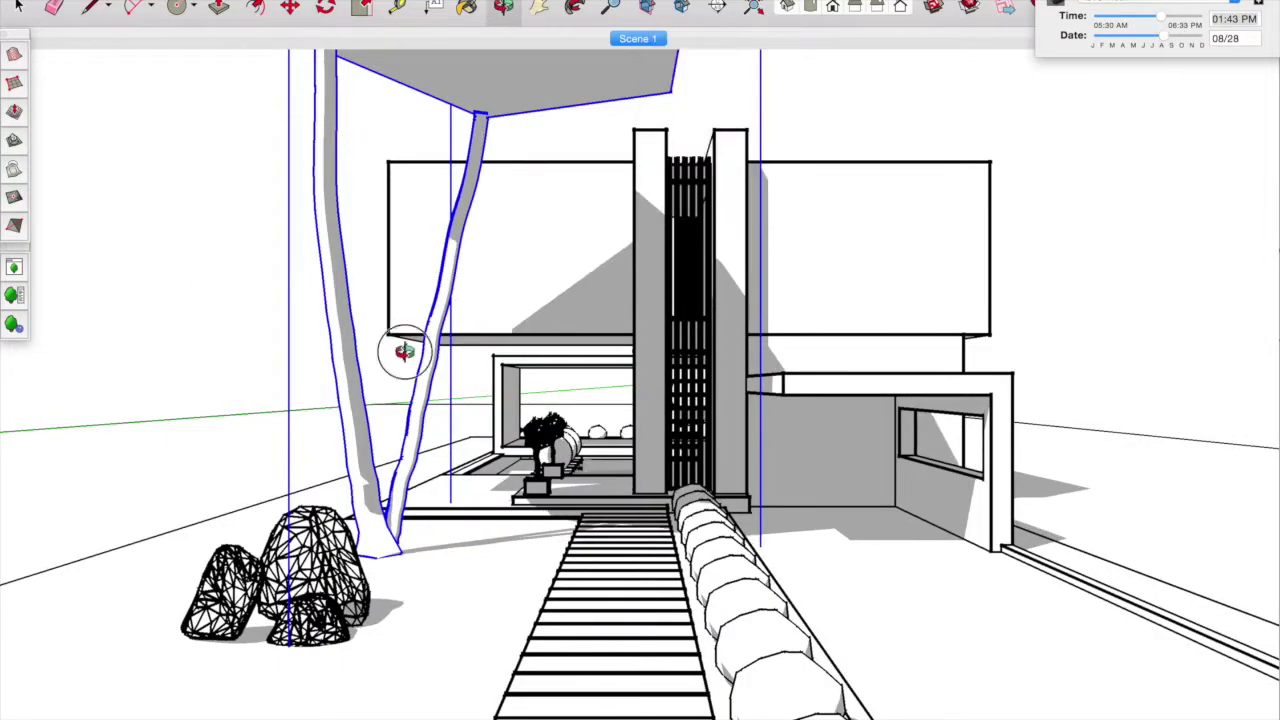
# - Save a close side view of the courtyard with a new shadow time as Scene 2
pyautogui.moveTo(389, 330); pyautogui.dragTo(600, 375, button='middle')
pyautogui.moveTo(1158, 20); pyautogui.dragTo(1166, 37)
pyautogui.click(215, 0)
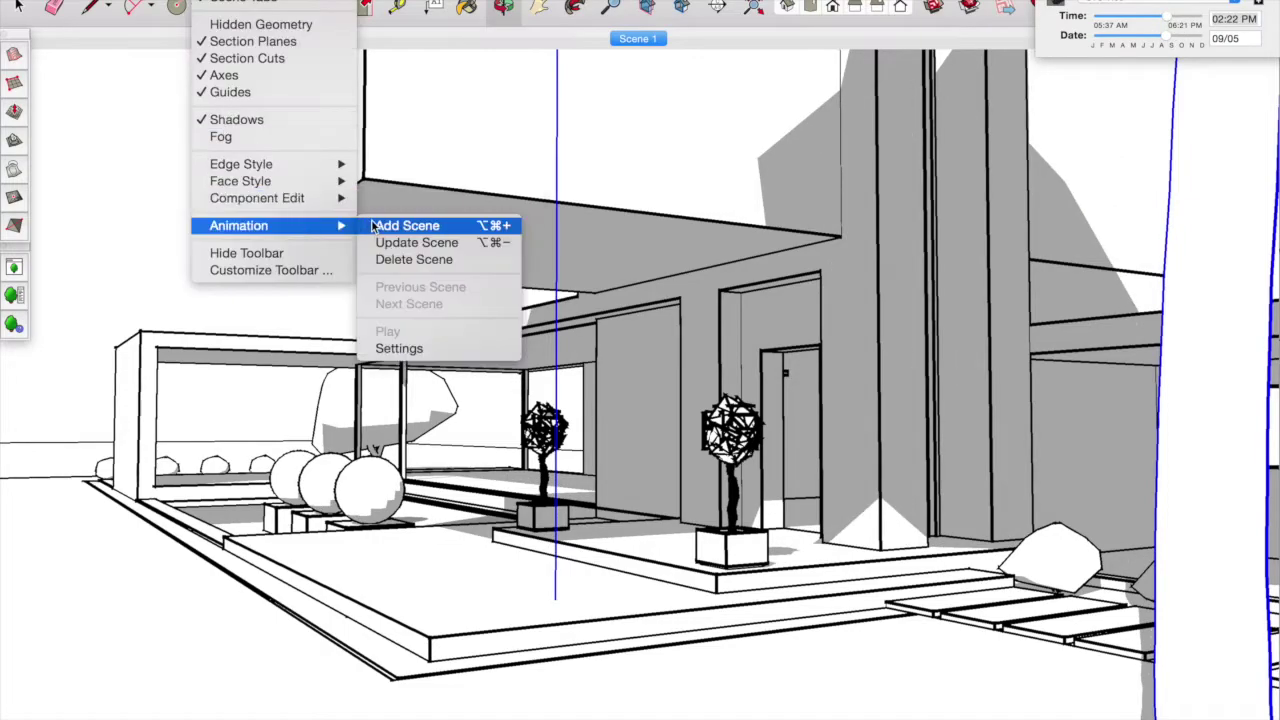
pyautogui.click(373, 225)
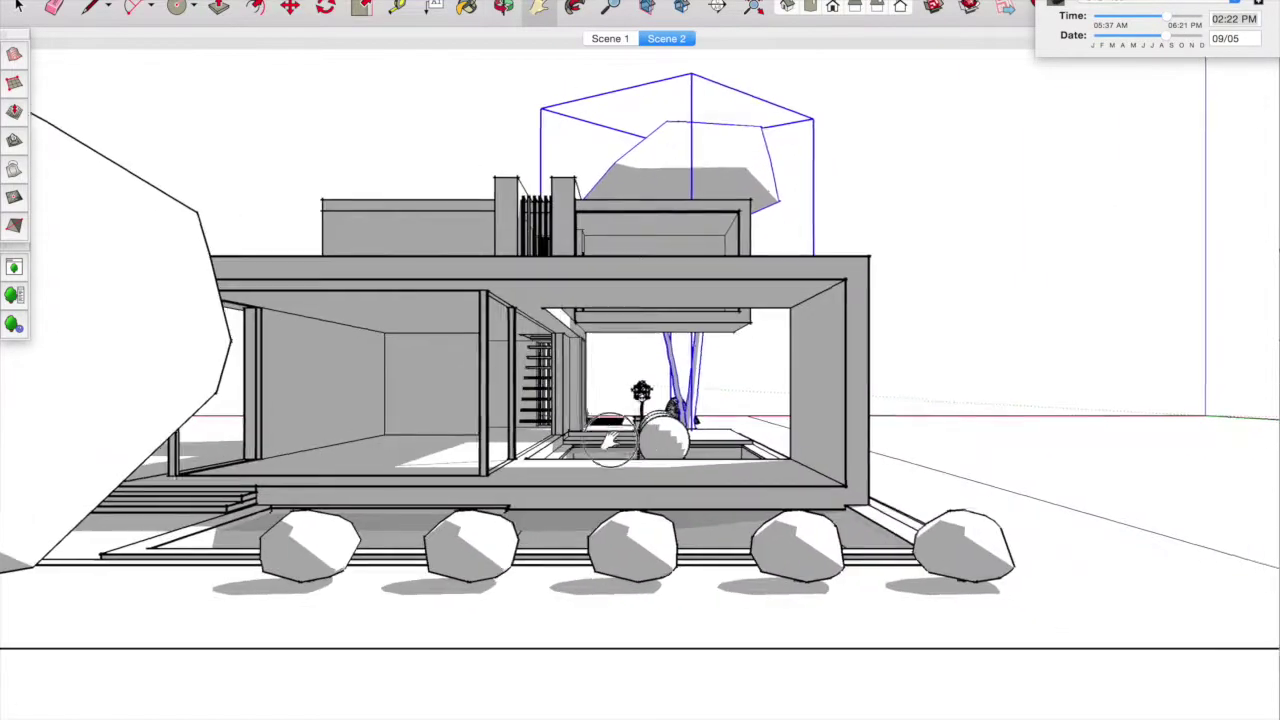
# - Save a closer view of the house with a spring shadow date as Scene 3
pyautogui.moveTo(608, 440); pyautogui.dragTo(640, 430, button='middle')
pyautogui.moveTo(1163, 37); pyautogui.dragTo(1118, 45)
pyautogui.click(215, 0)
pyautogui.click(373, 225)
# - Save an oblique view with shadows at 04/14, 03:47 PM as Scene 4
pyautogui.moveTo(540, 420)
pyautogui.mouseDown(button='middle')
pyautogui.moveTo(563, 218)
pyautogui.moveTo(614, 200)
pyautogui.mouseUp(button='middle')
pyautogui.moveTo(1170, 17); pyautogui.dragTo(1143, 44)
pyautogui.click(215, 0)
pyautogui.click(383, 225)
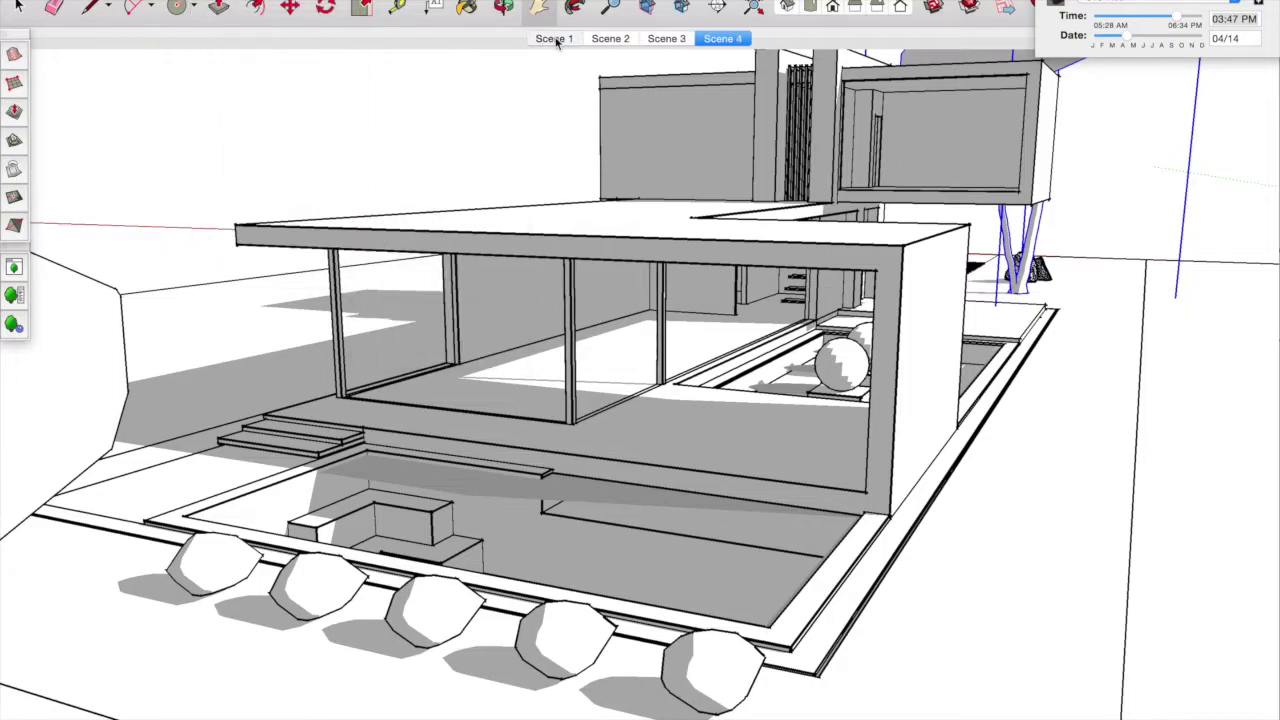
pyautogui.click(556, 39)
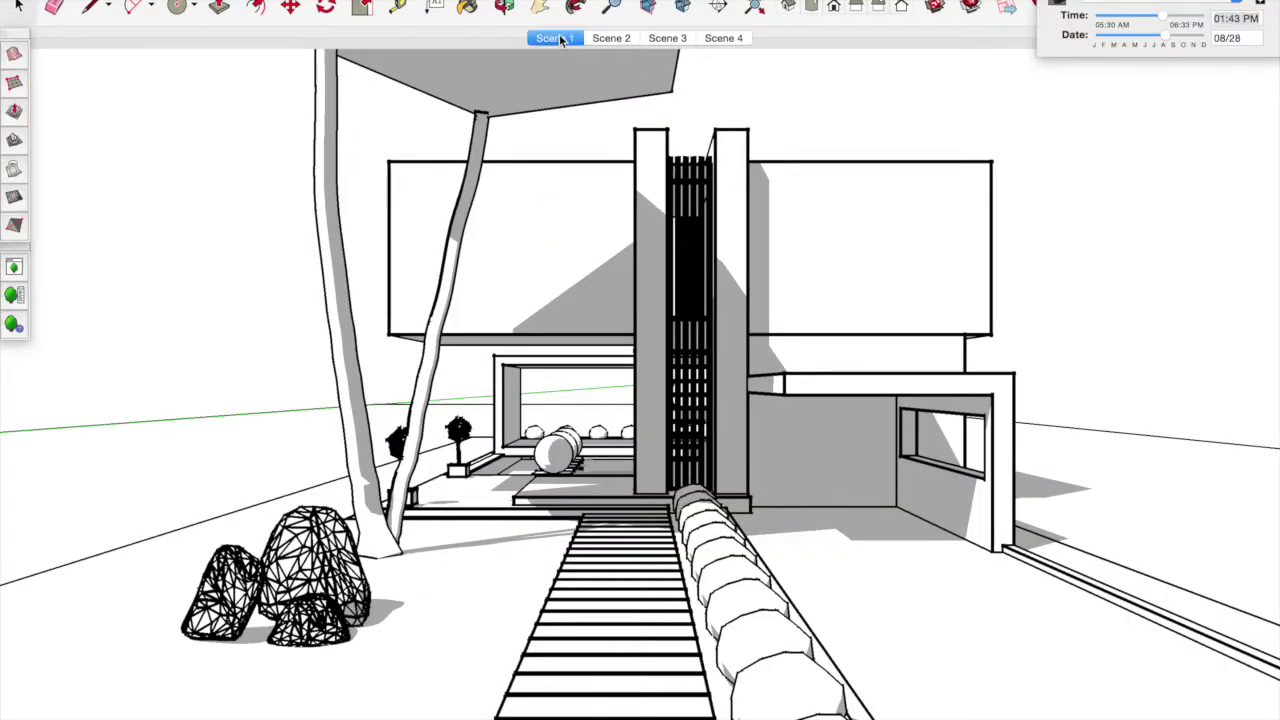
pyautogui.click(612, 39)
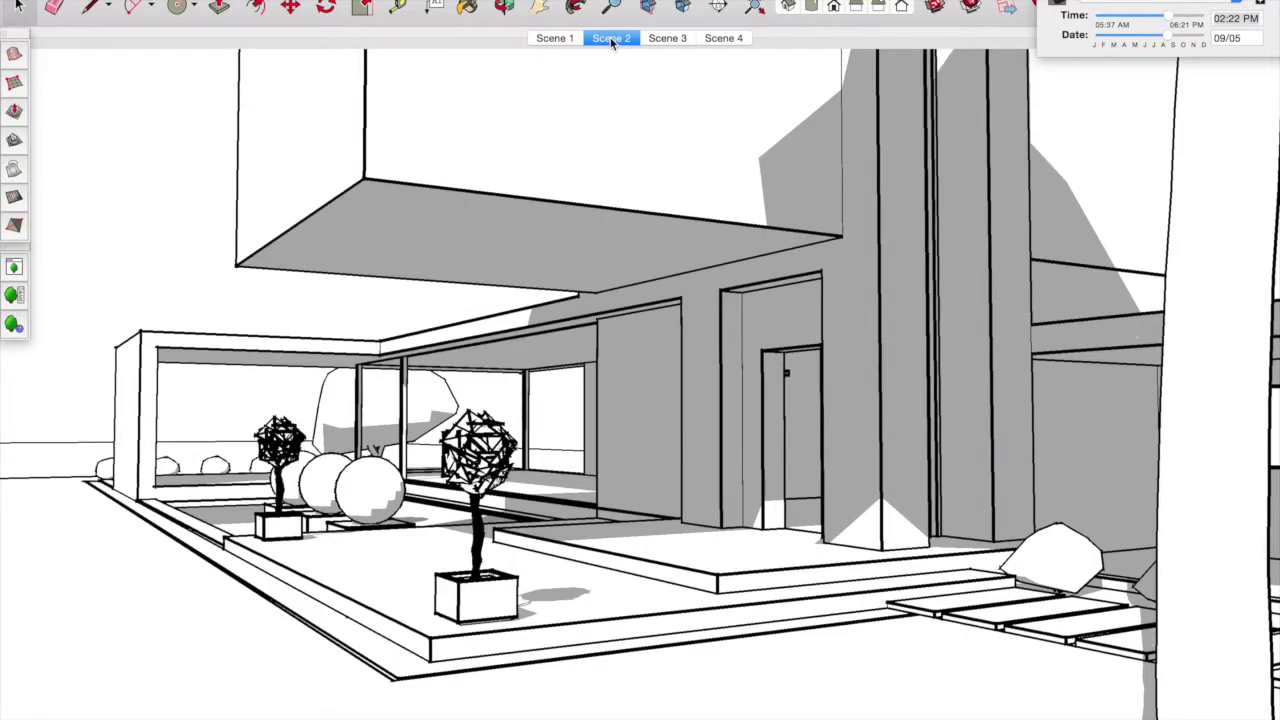
pyautogui.click(668, 38)
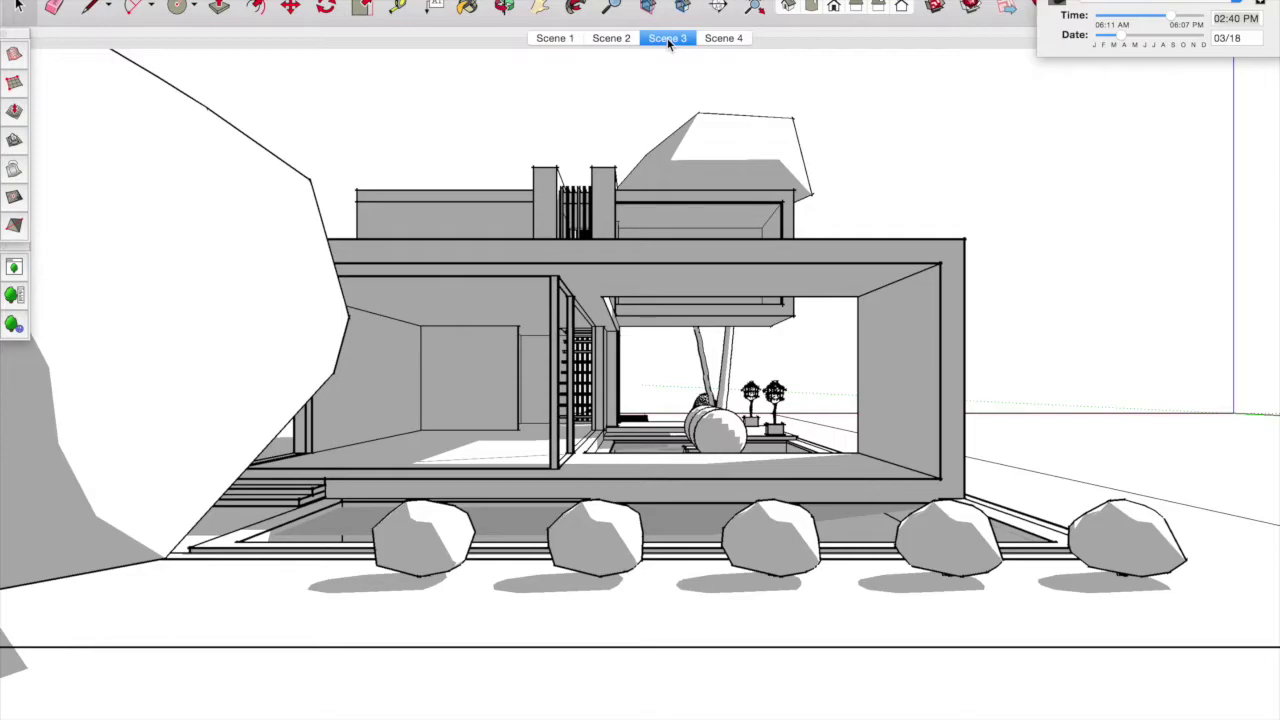
pyautogui.click(723, 38)
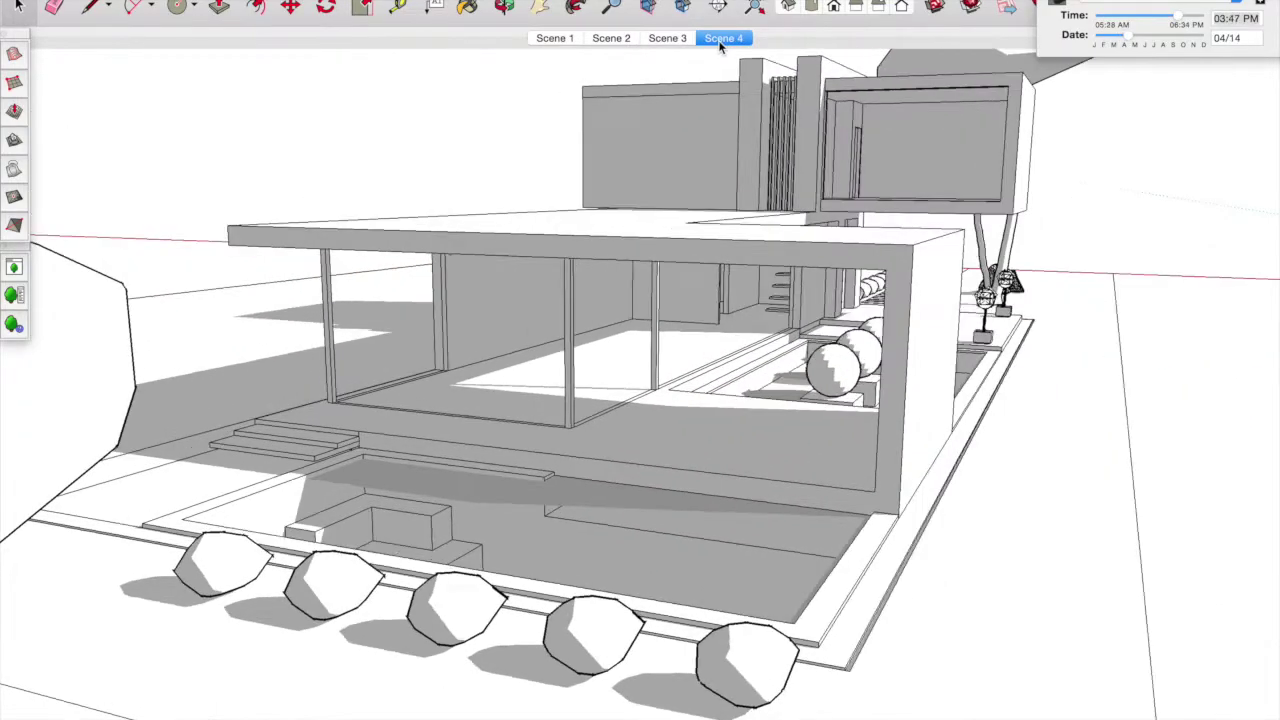